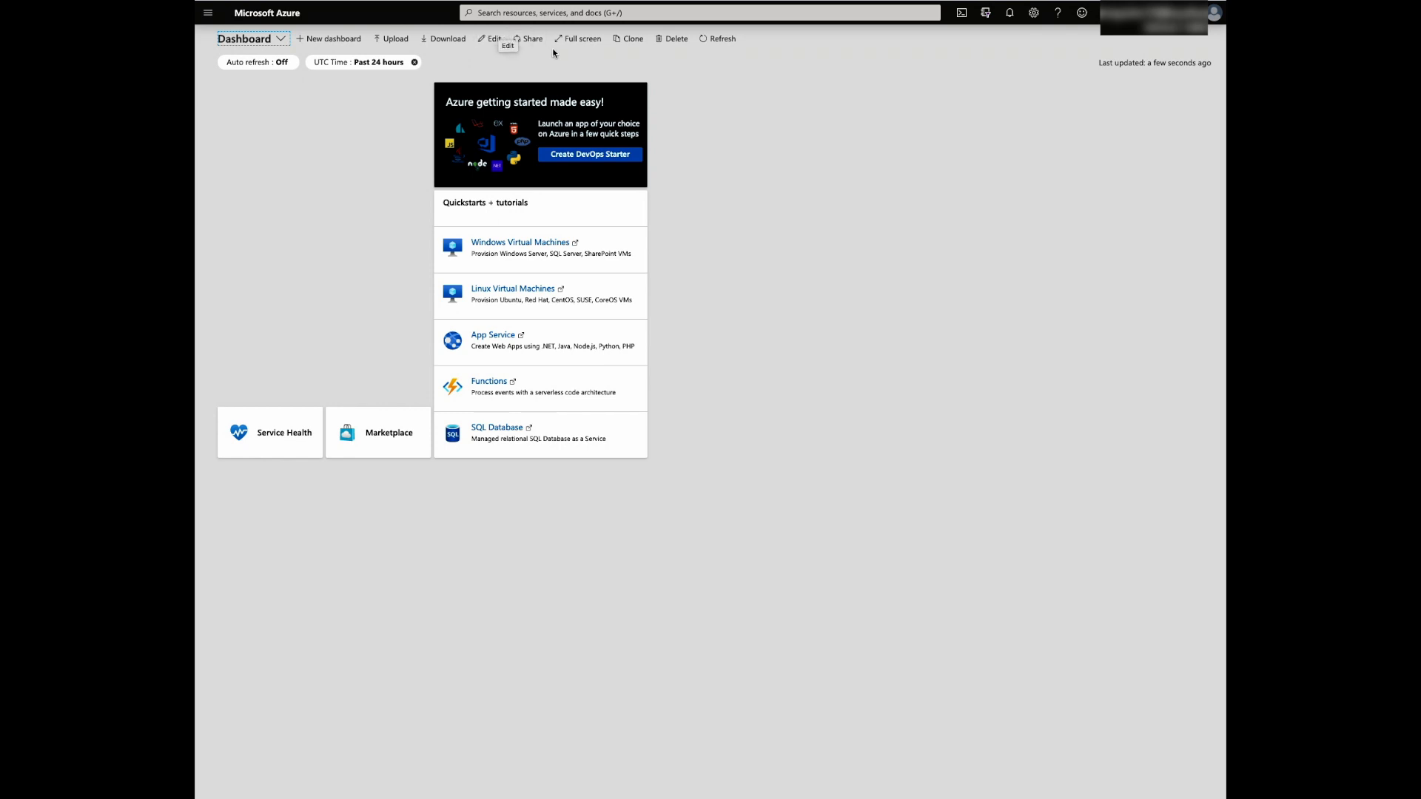
Search the portal for "machine", open the Machine Learning service and start creating a workspace.
left_click(628, 12)
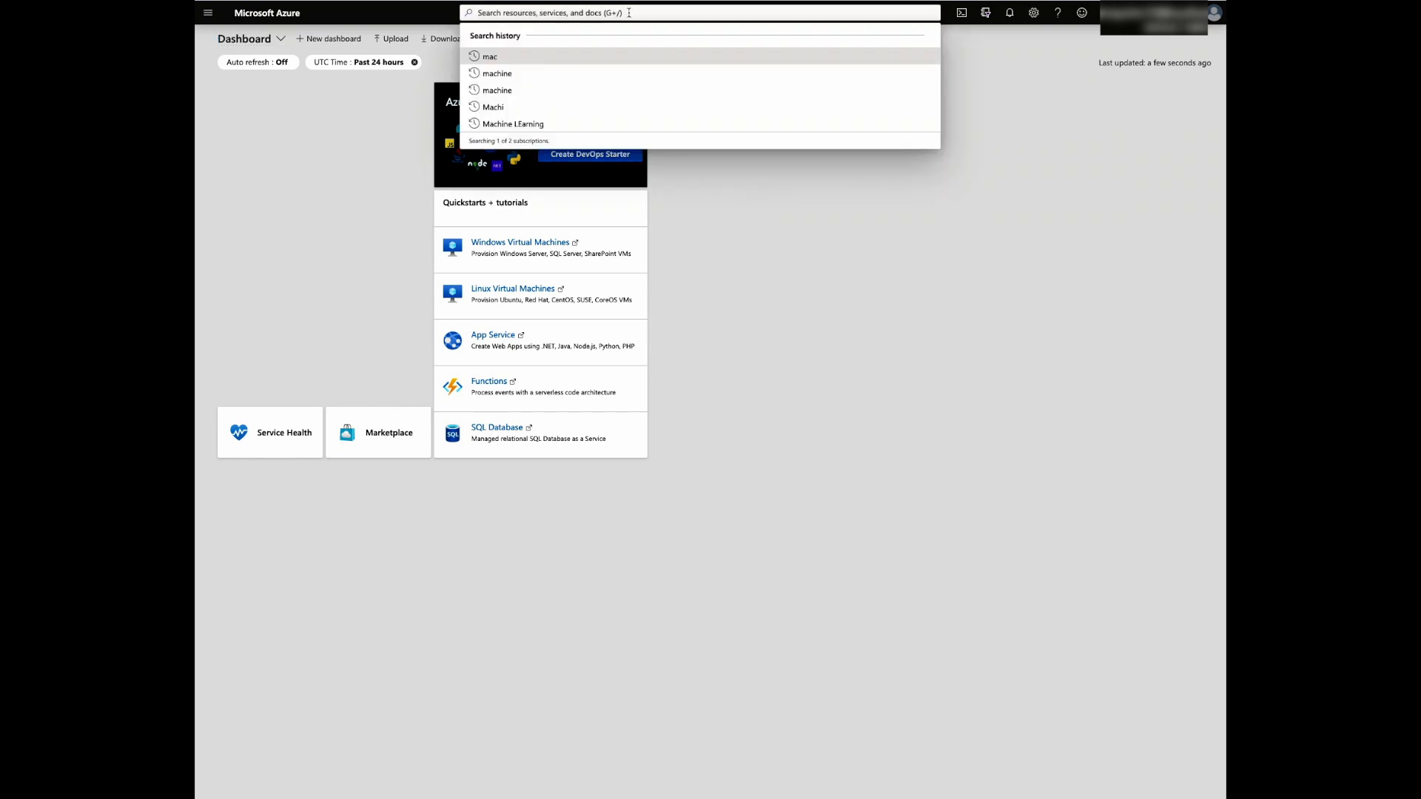
type("machine")
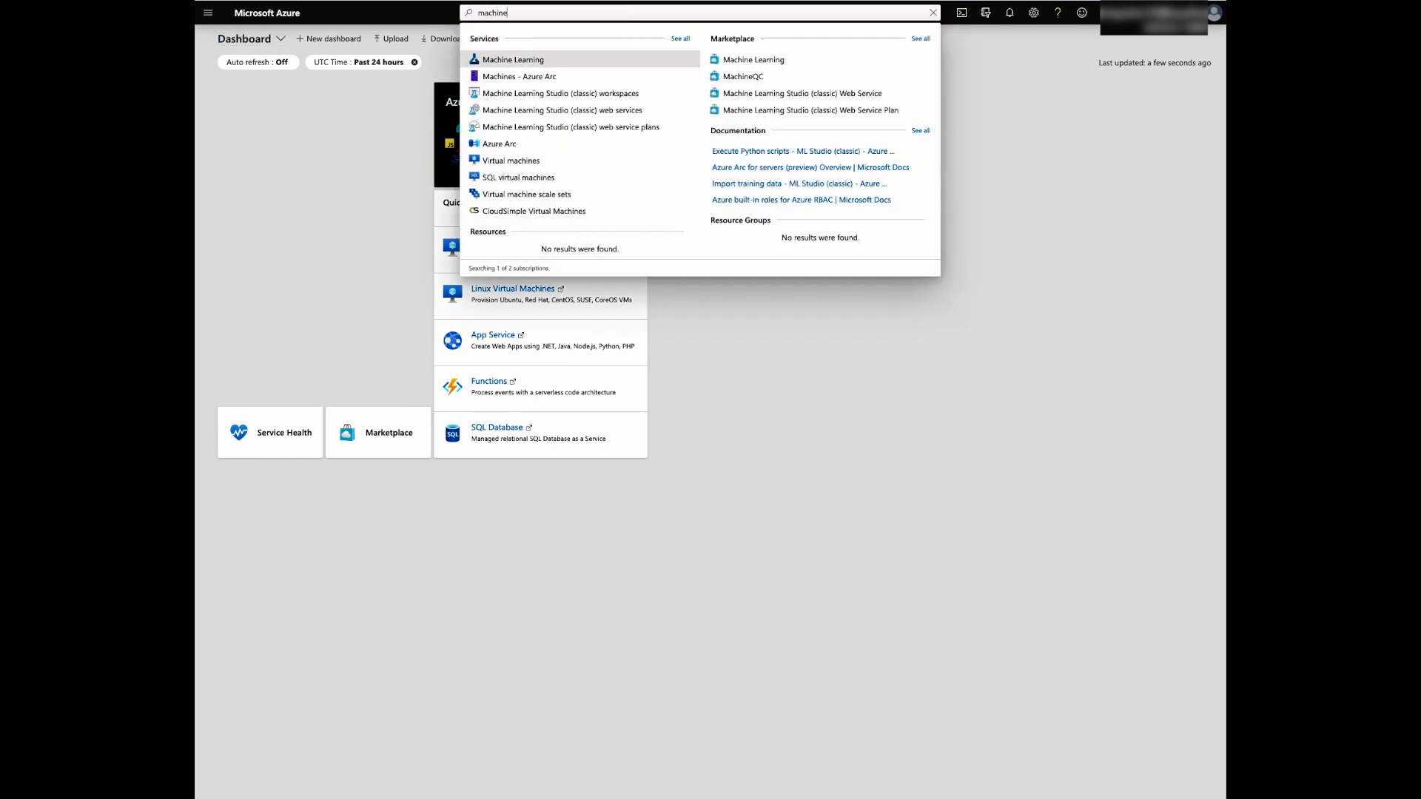
key("Return")
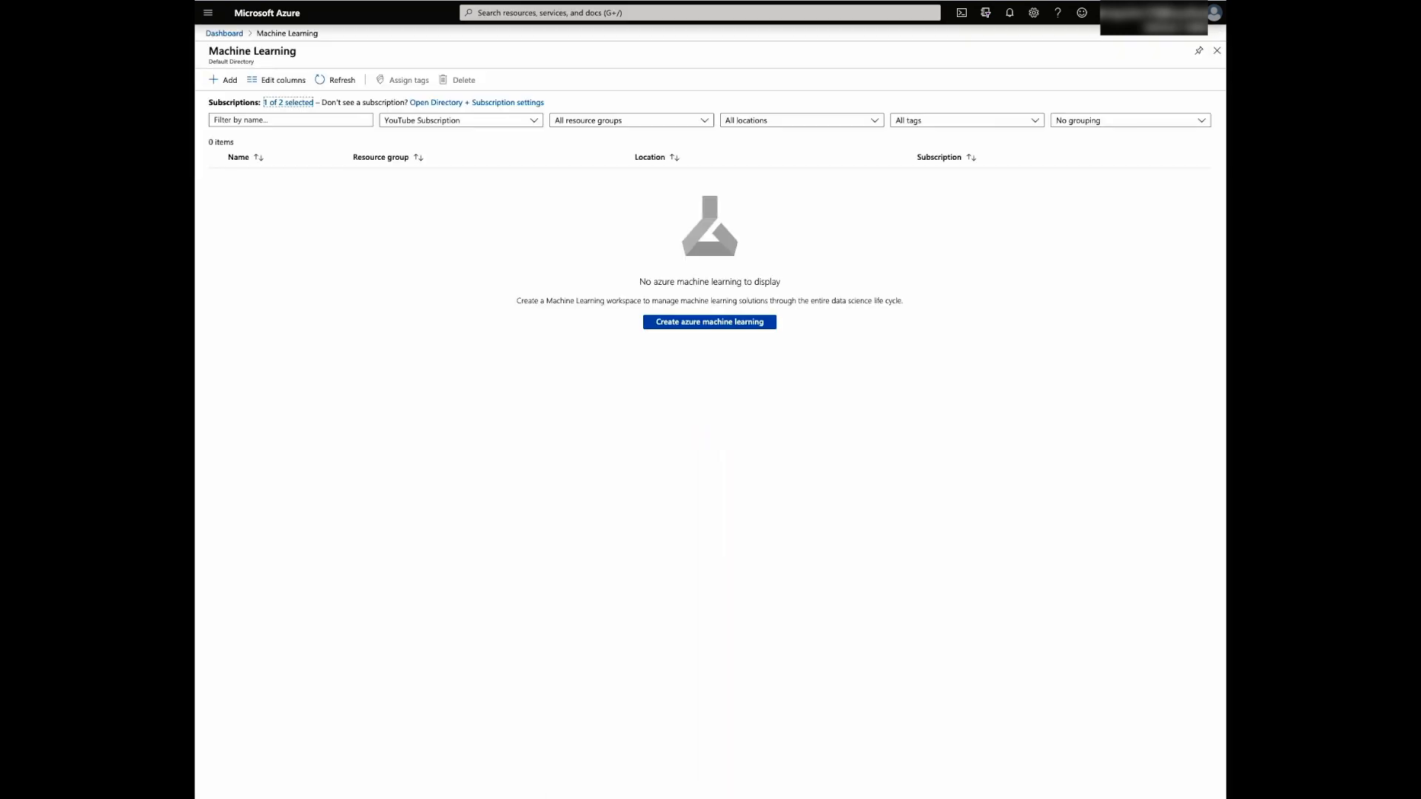
left_click(732, 325)
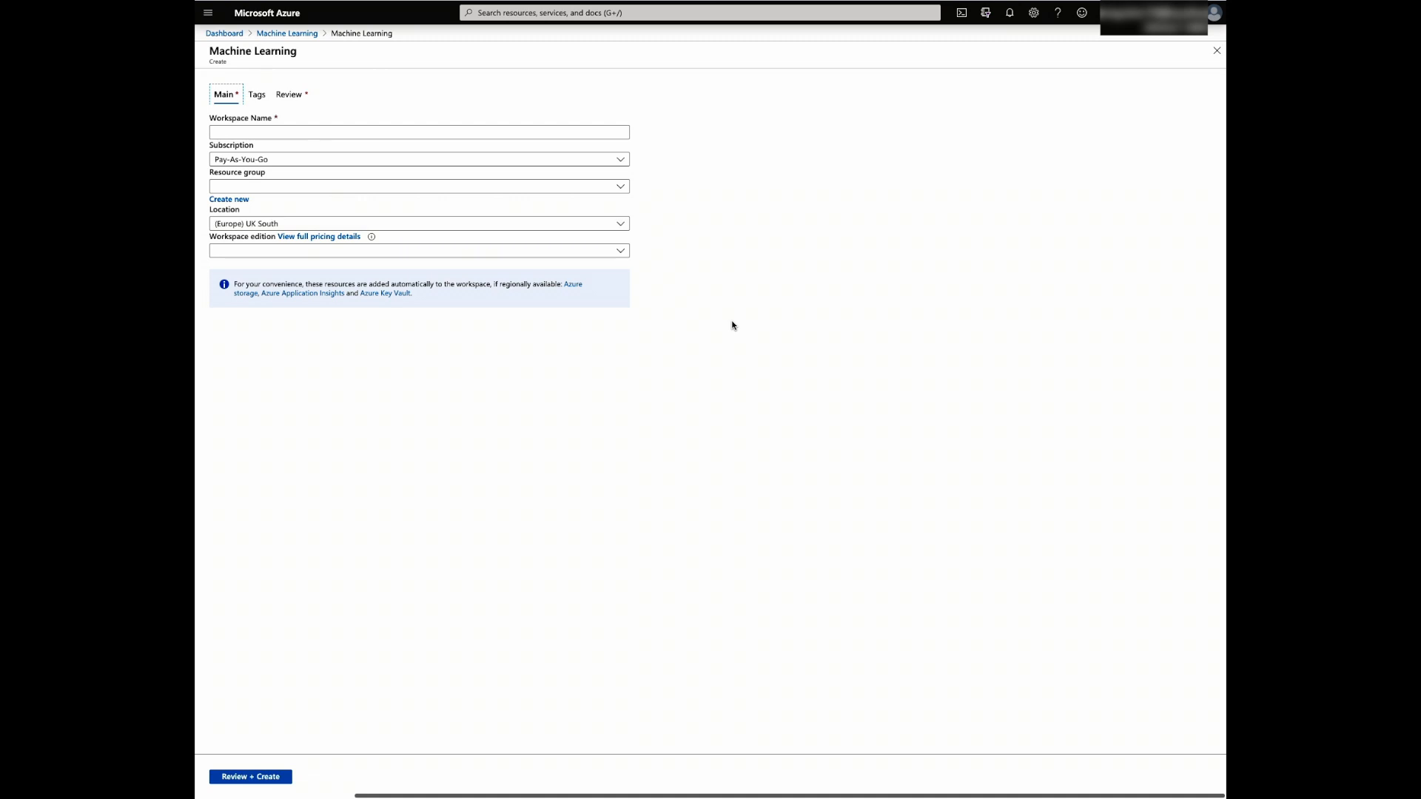
Name the workspace titanic-ml and create a new resource group for it, also named titanic-ml.
left_click(596, 135)
type("tit")
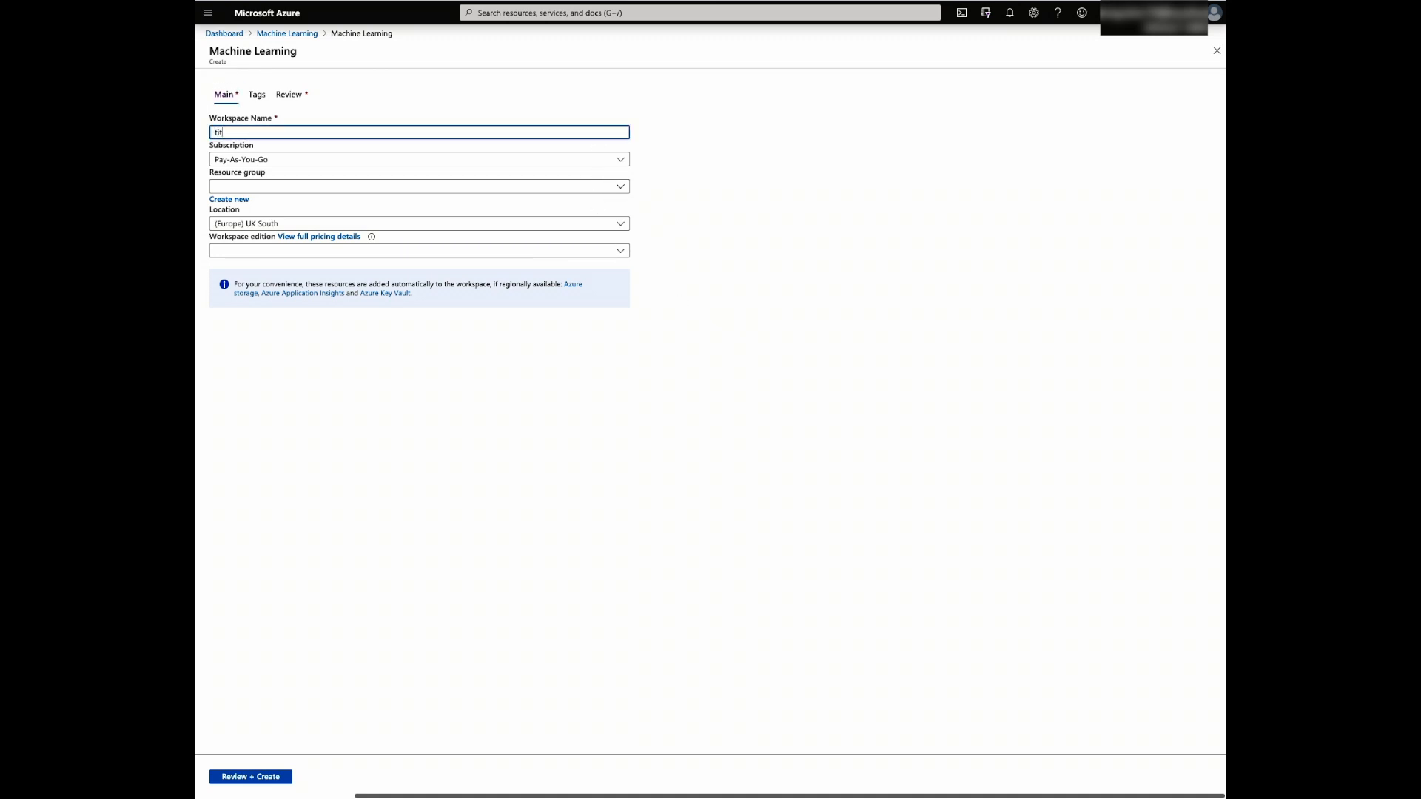
type("anic-ml")
left_click(229, 200)
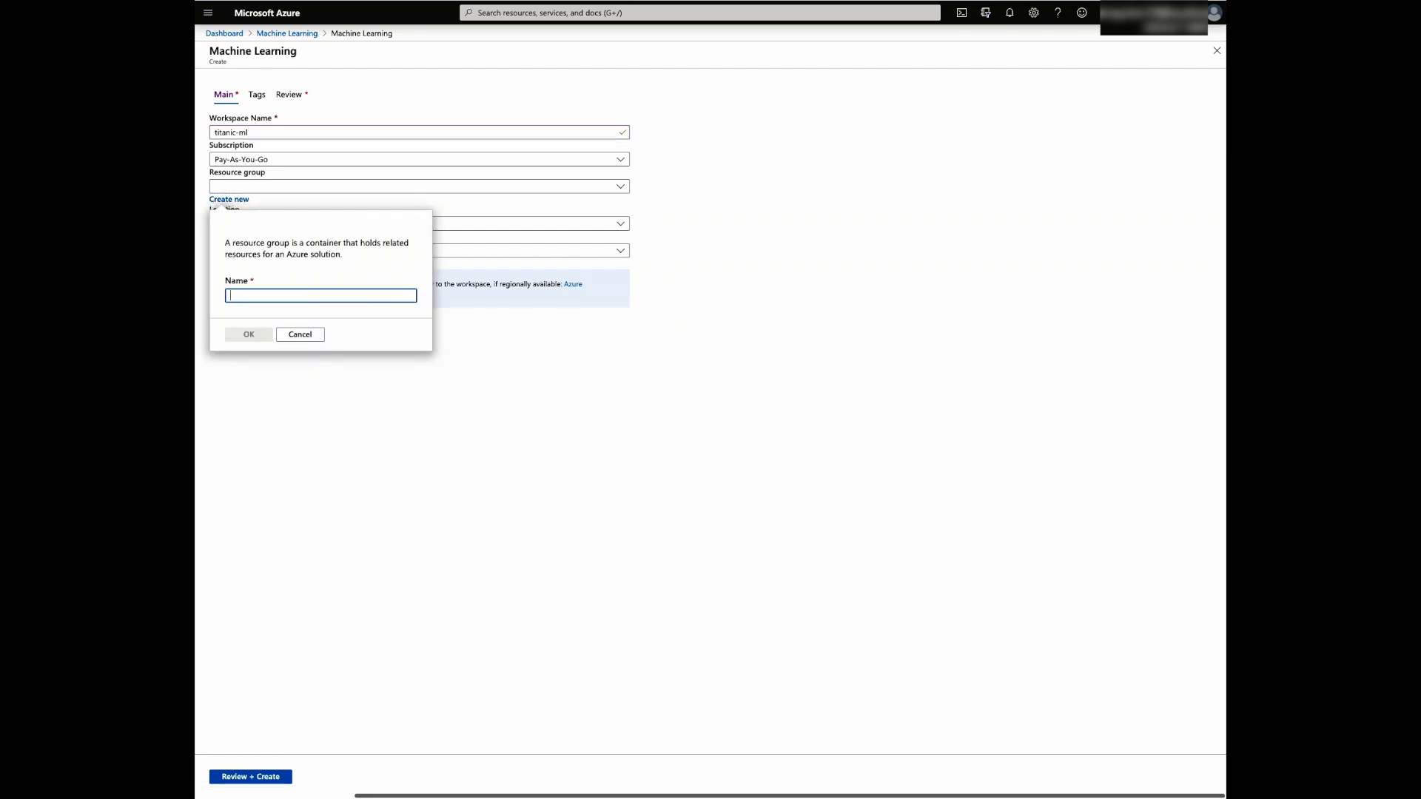
type("titanic-ml")
left_click(251, 334)
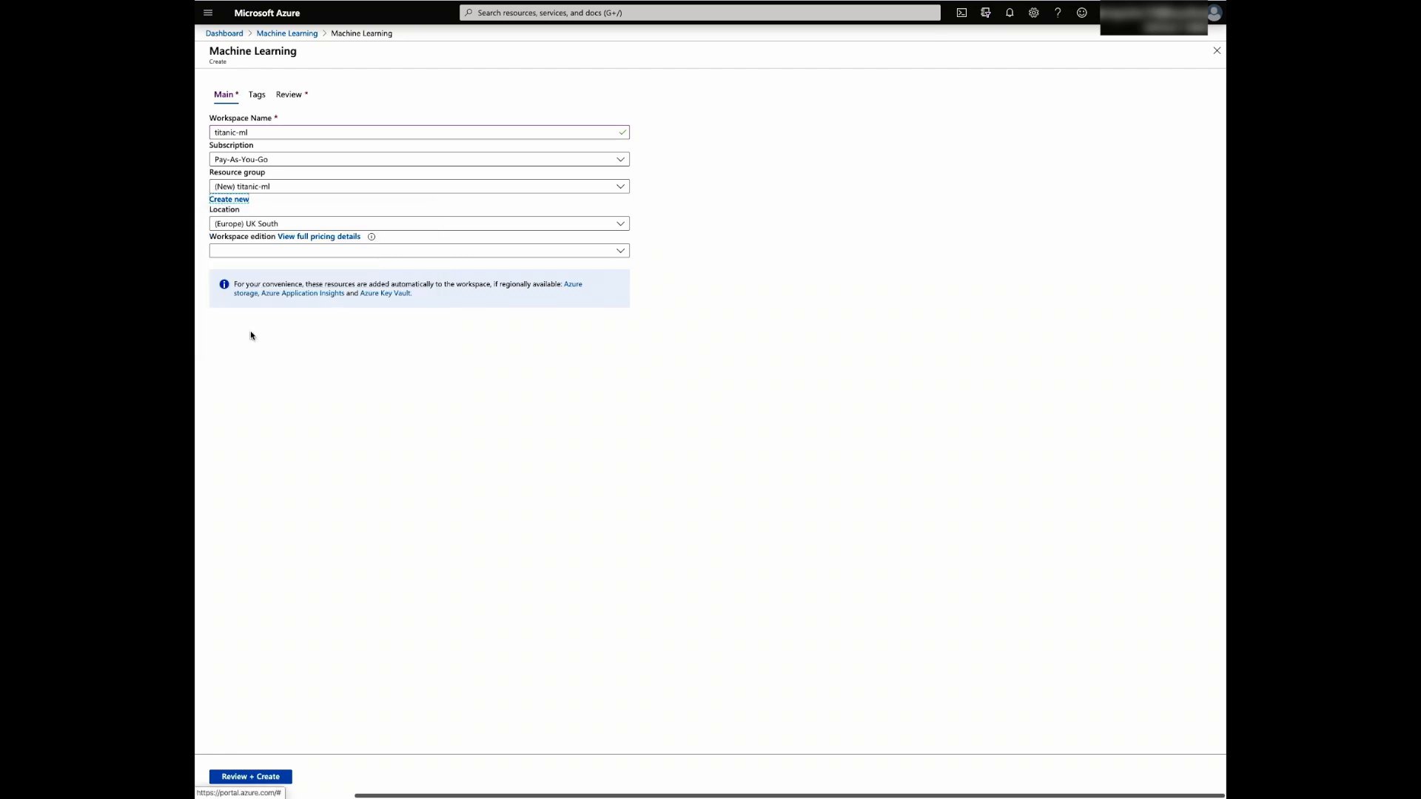
Set the location to (Europe) West Europe and the workspace edition to Enterprise, and create the workspace.
left_click(335, 226)
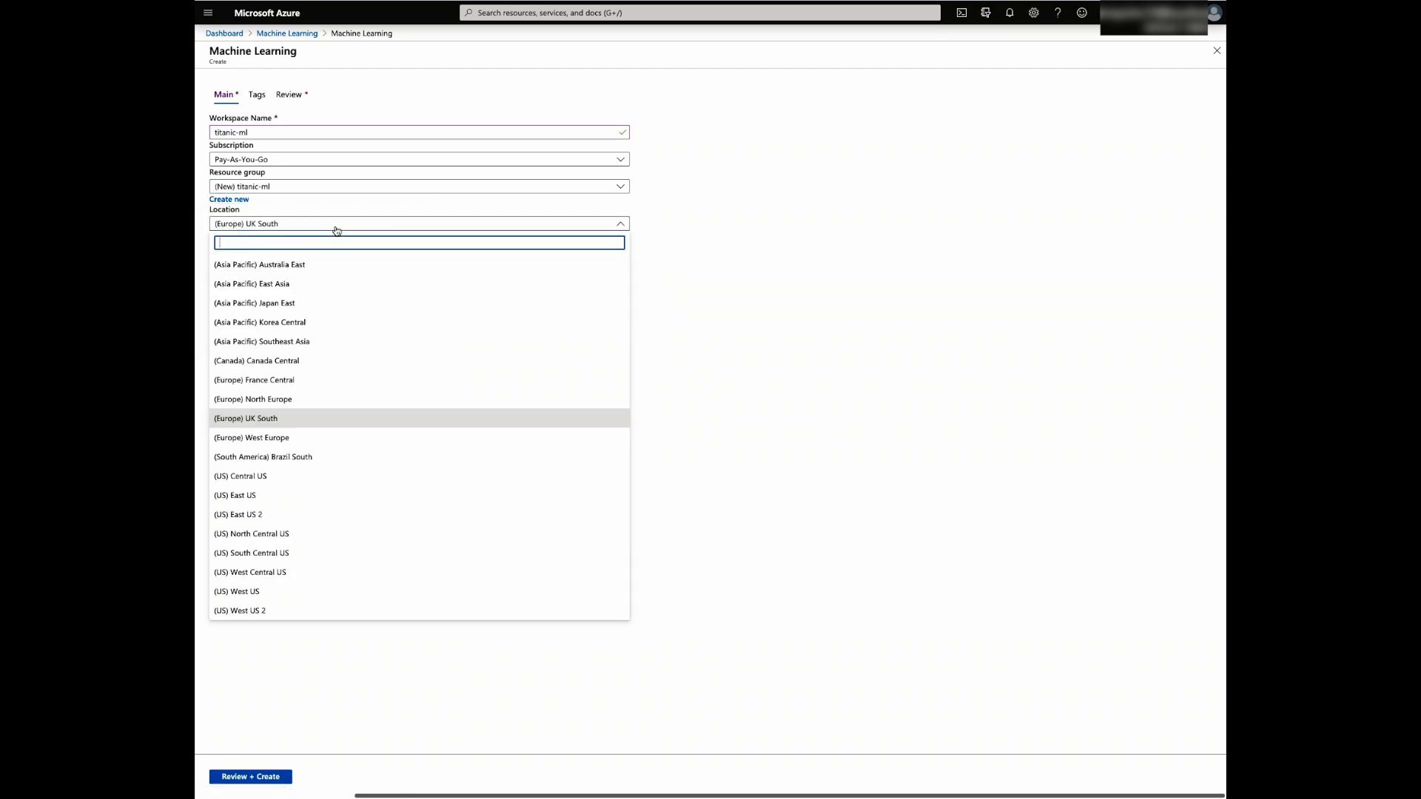
left_click(346, 440)
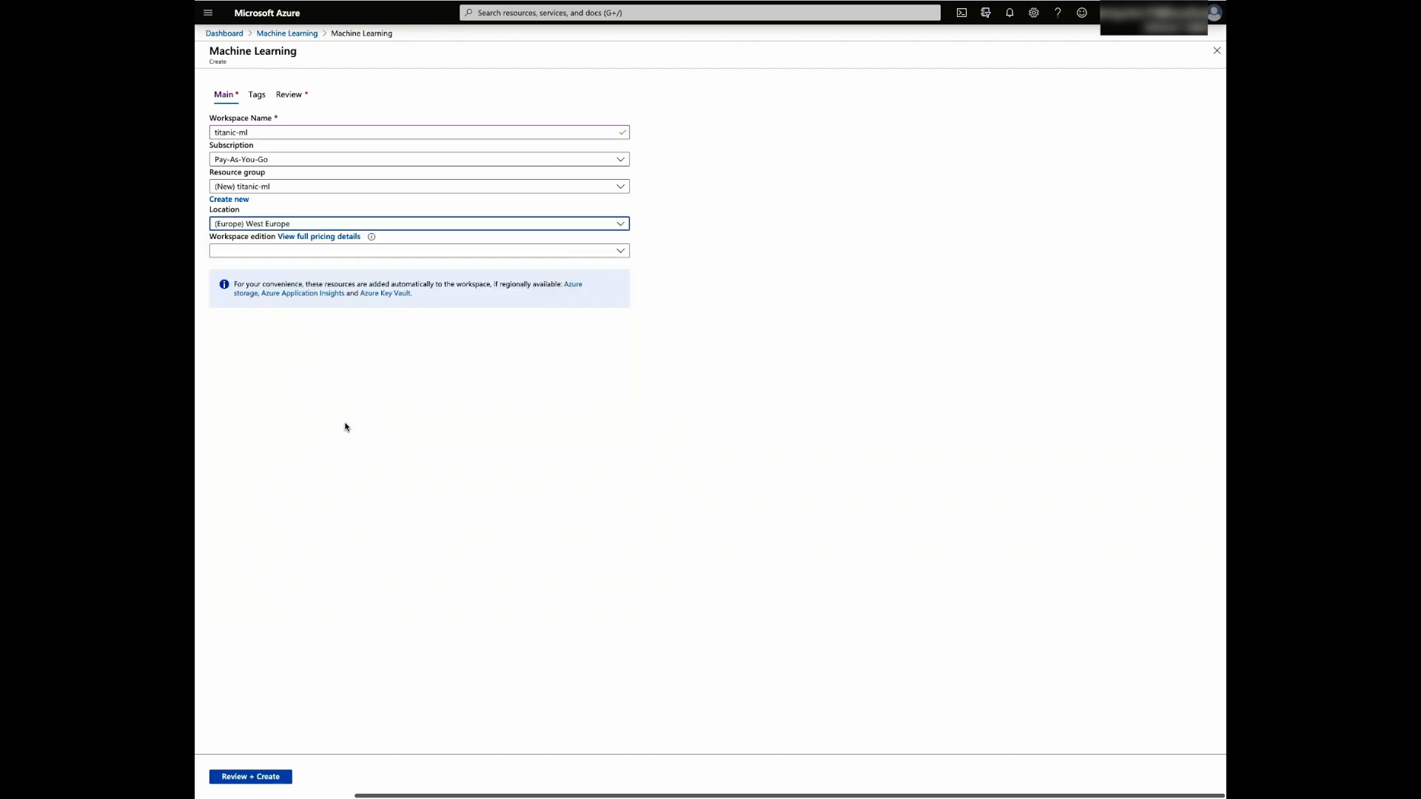
left_click(558, 253)
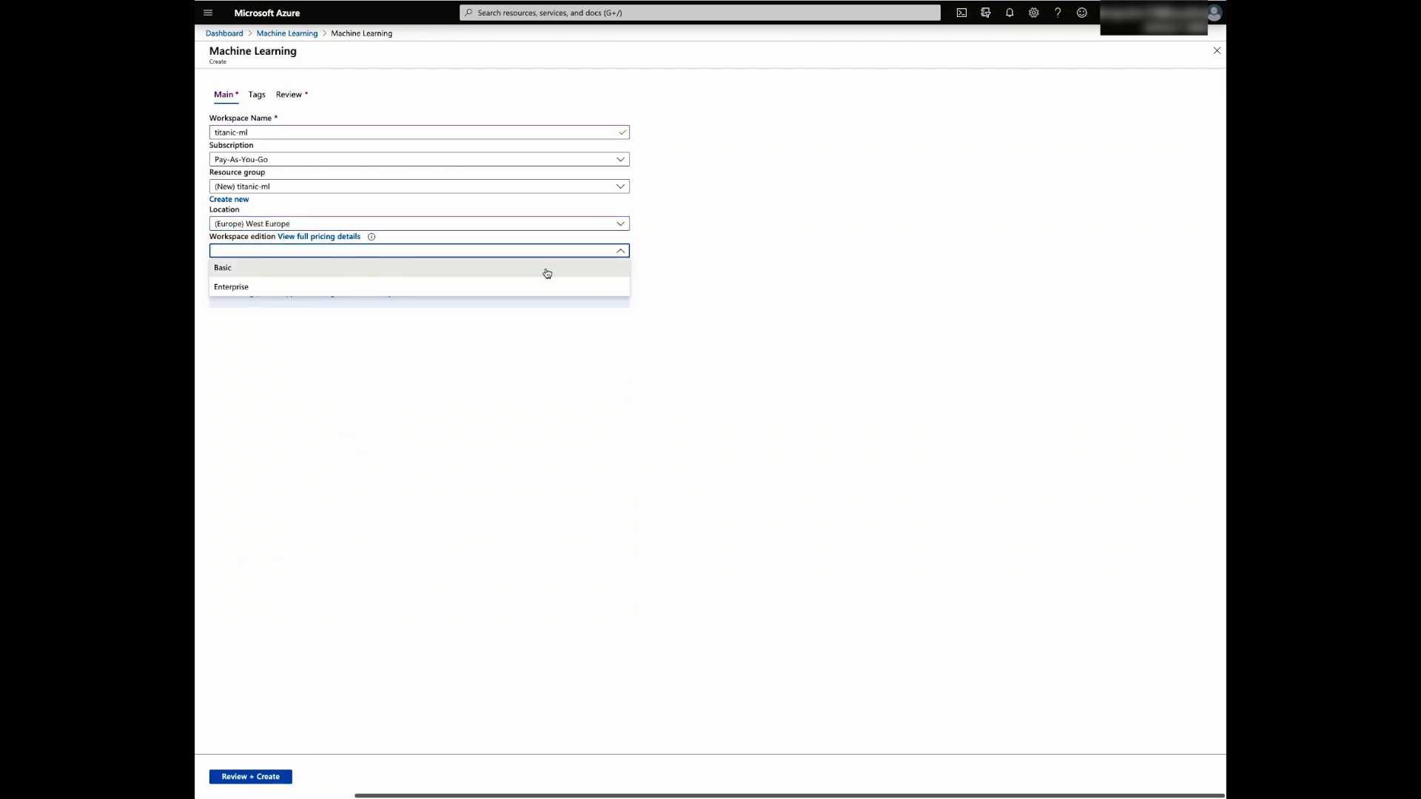
left_click(539, 287)
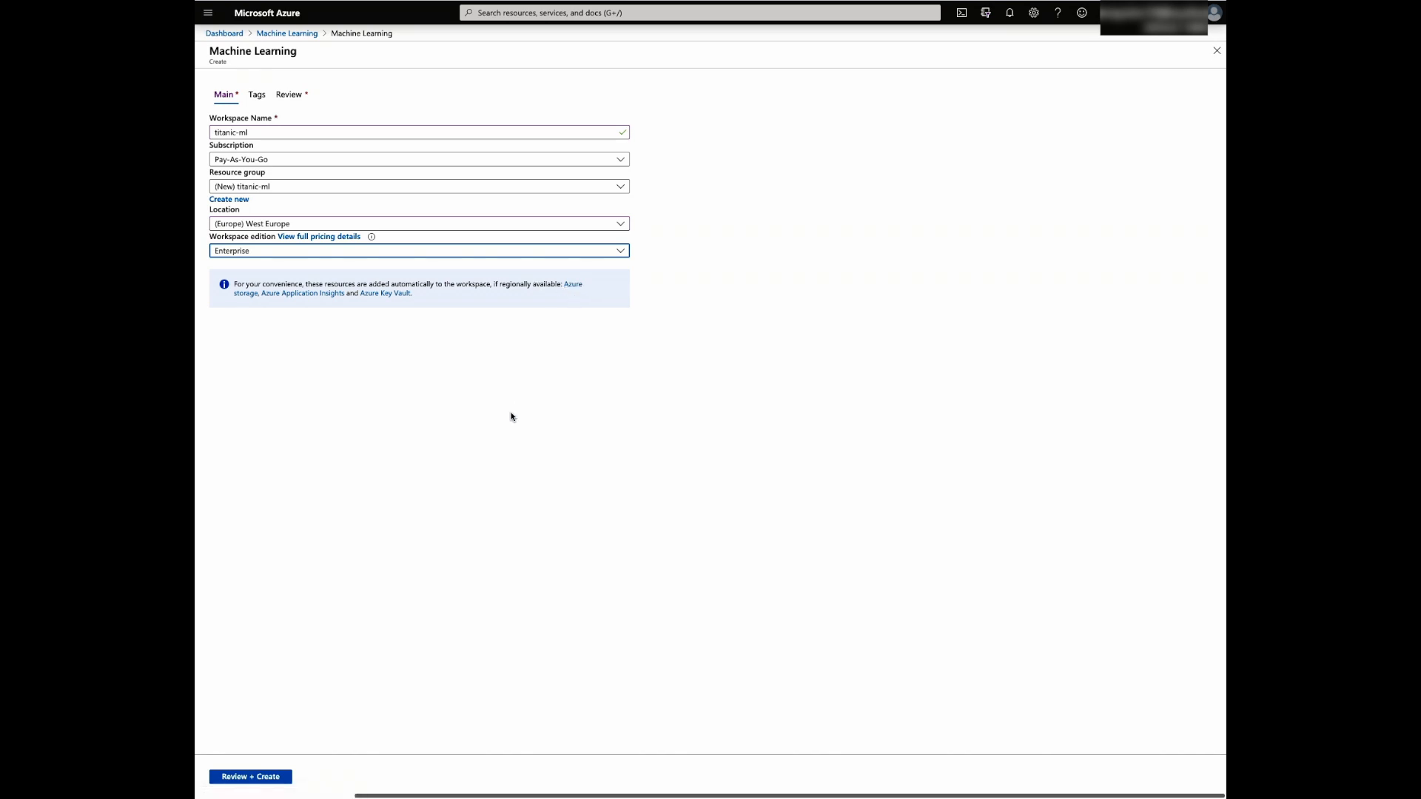
left_click(273, 777)
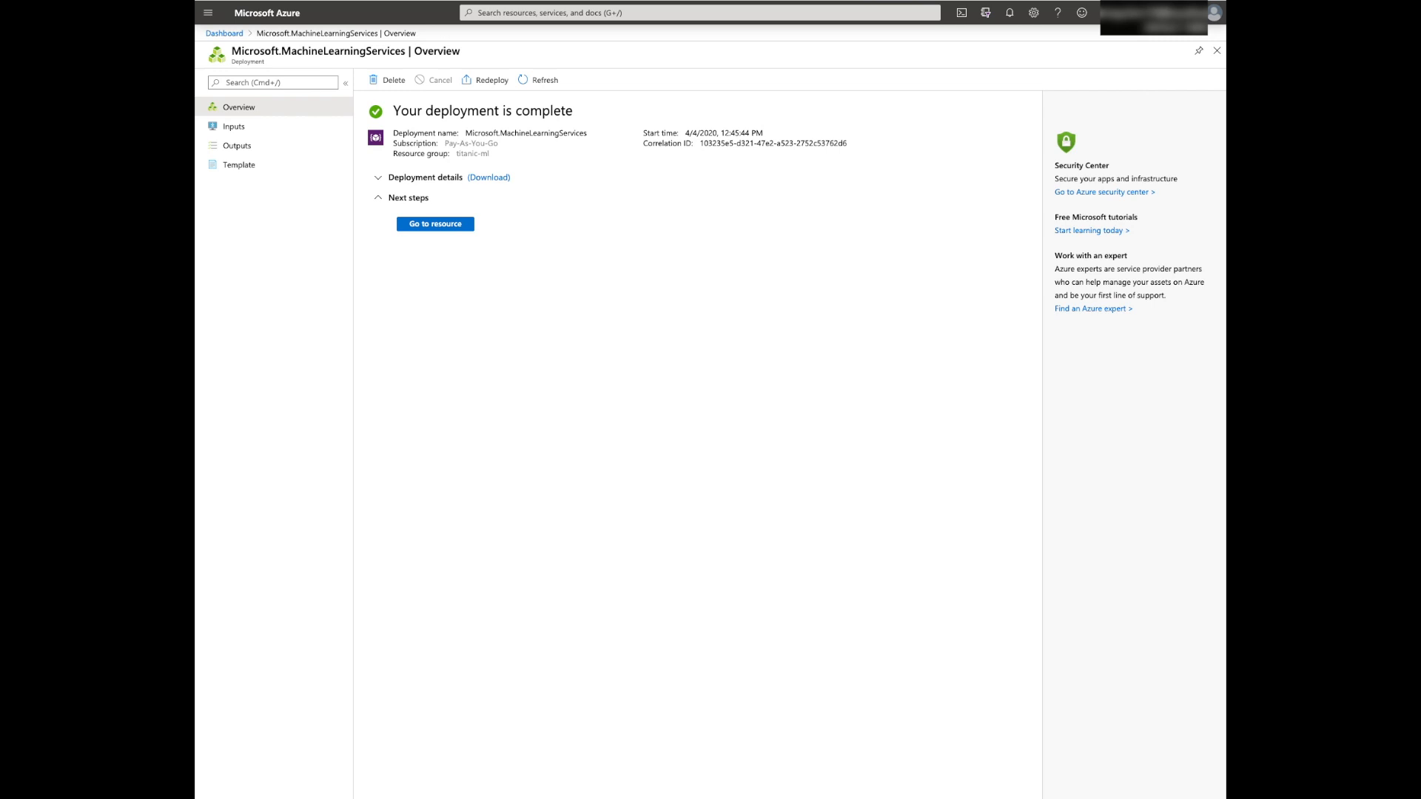
Go to the deployed titanic-ml workspace, launch Azure Machine Learning studio and open its Designer.
left_click(435, 226)
left_click(435, 225)
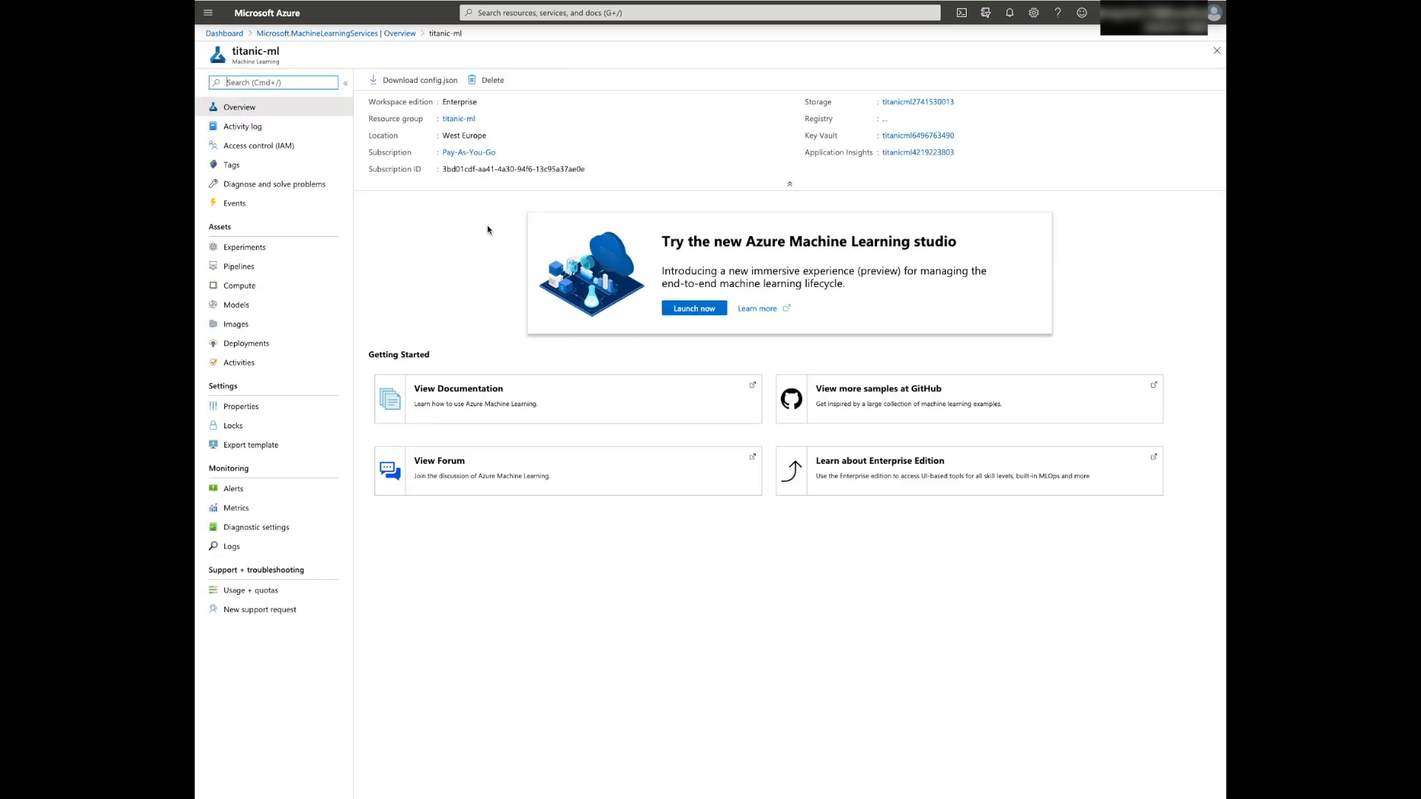
left_click(694, 309)
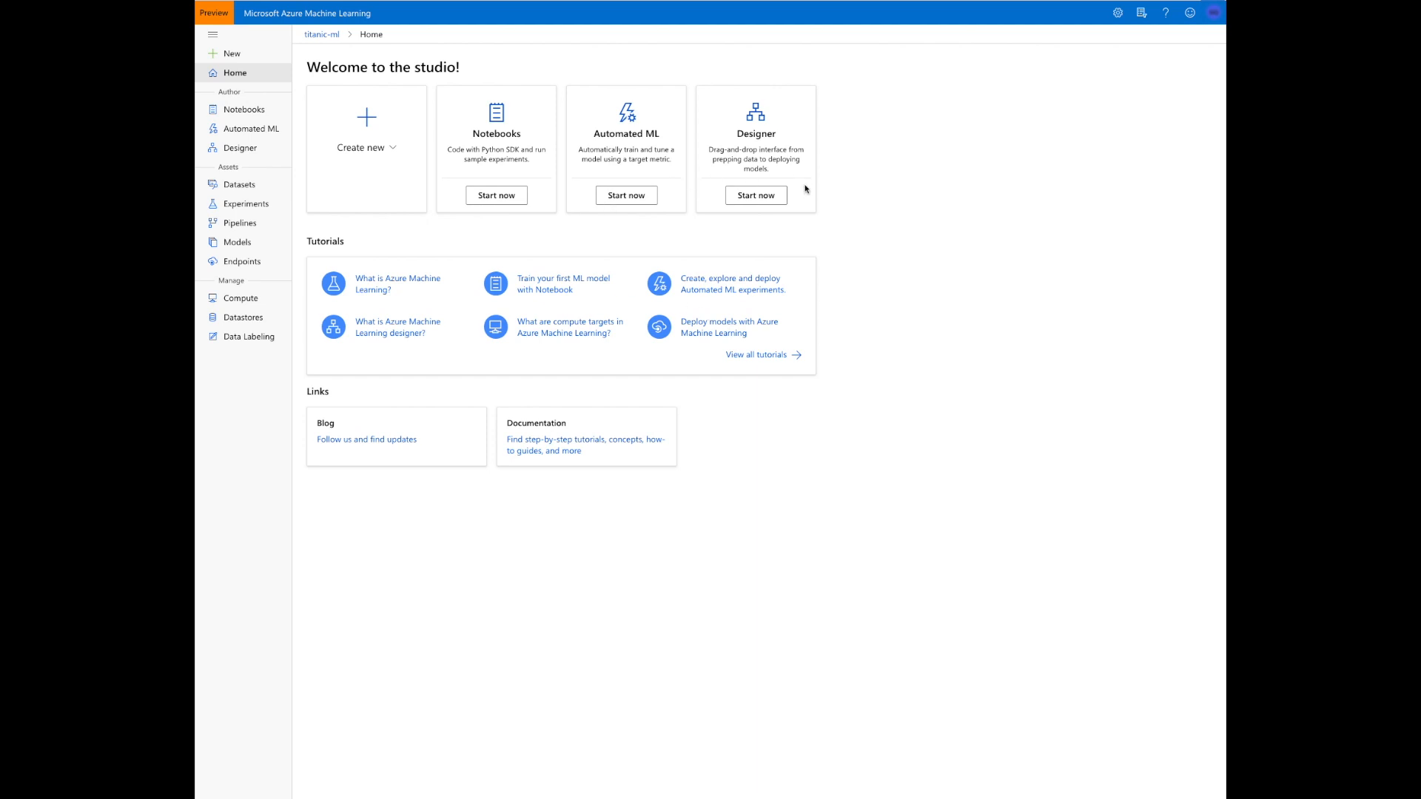
left_click(773, 197)
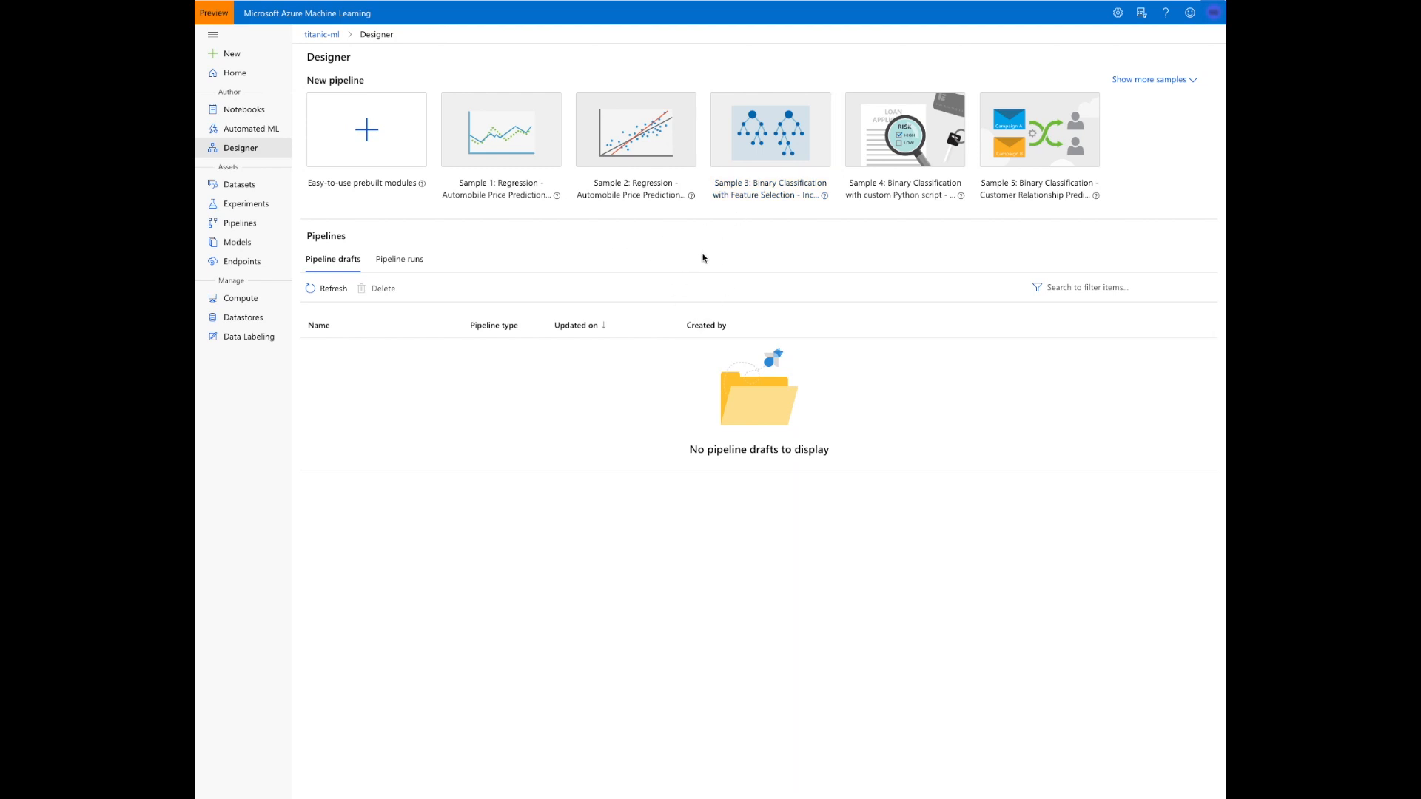
Start a new dataset from local files in Datasets, name it titanic_train and proceed to file selection.
left_click(254, 193)
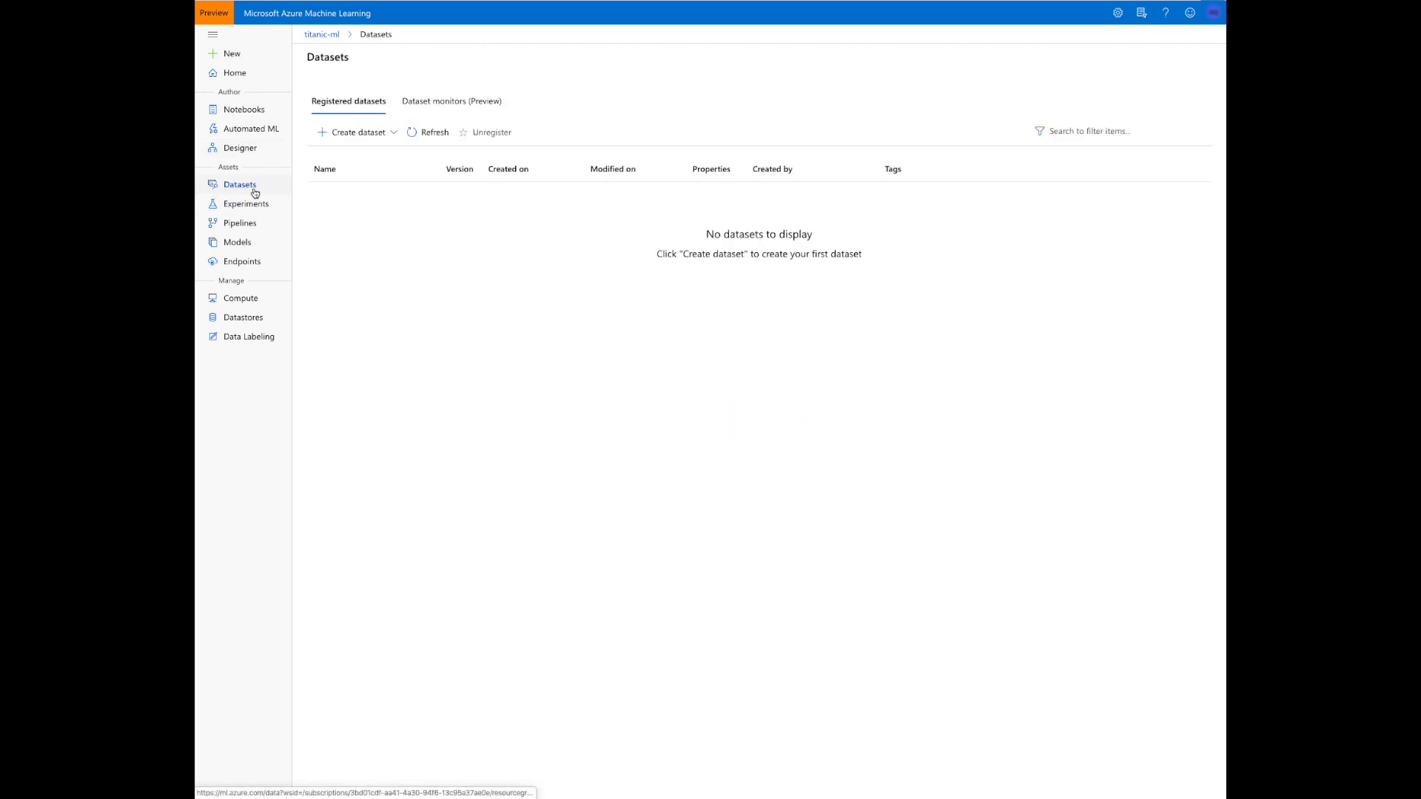
left_click(363, 139)
left_click(368, 158)
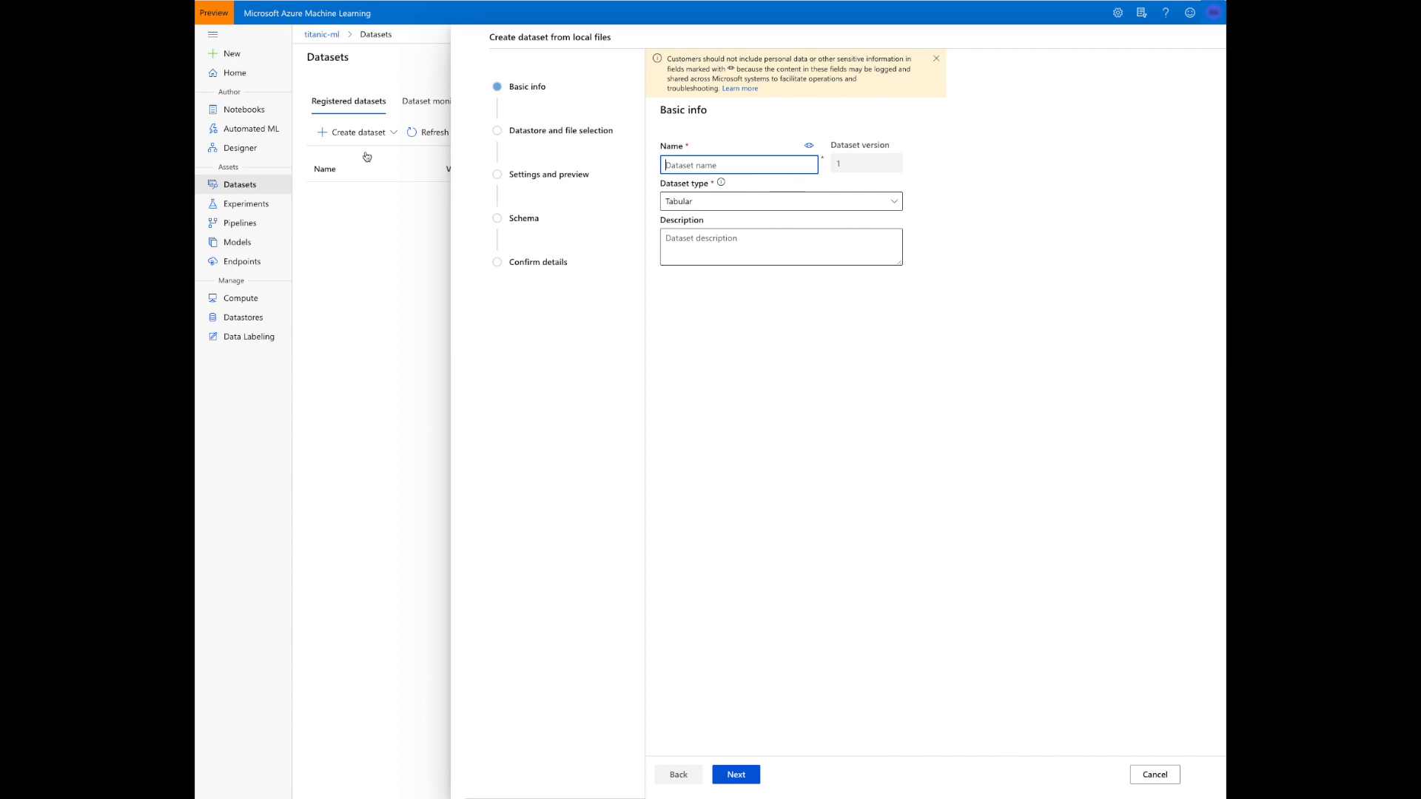
type("titanic_train")
left_click(740, 772)
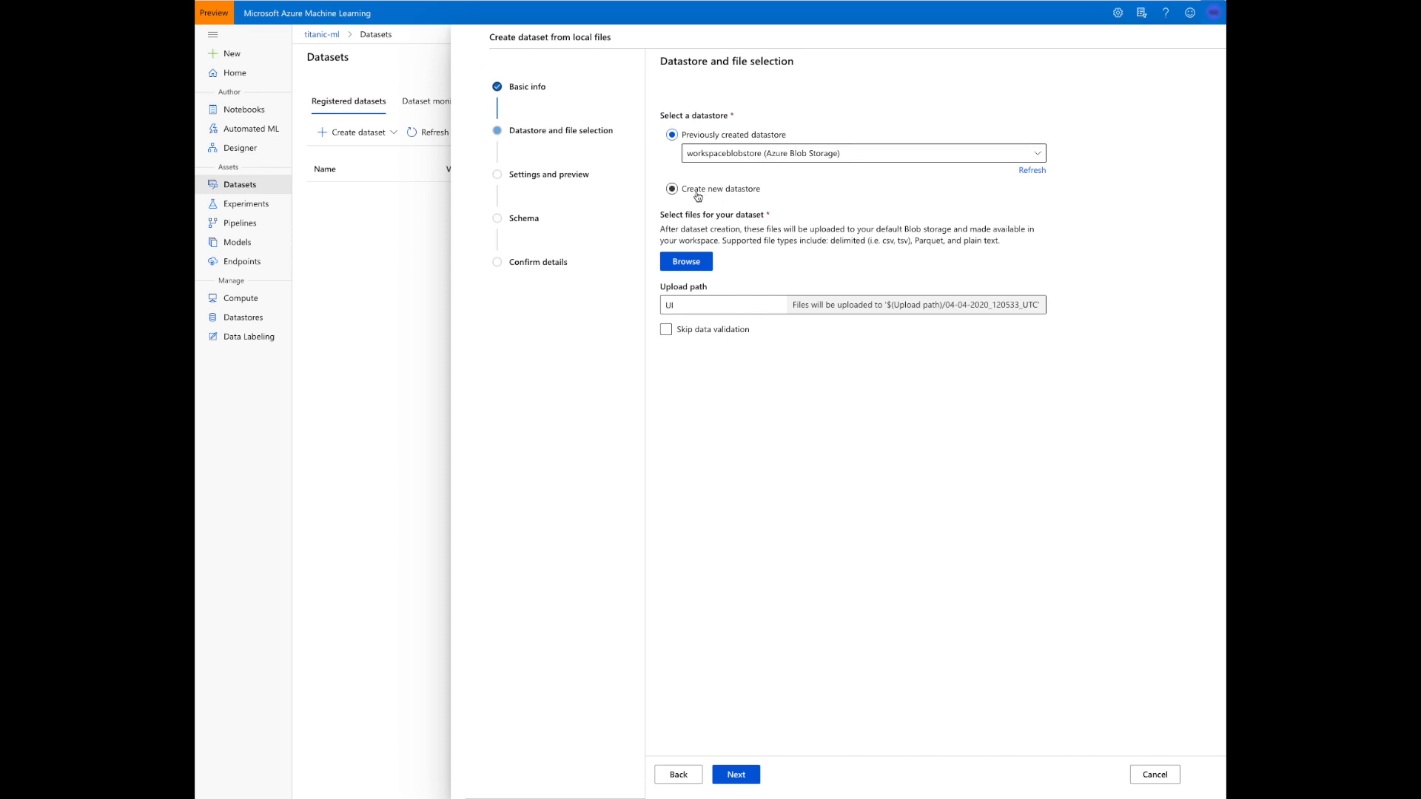
Select titanic_train.csv from the Desktop as the dataset's file and upload it to the existing workspaceblobstore datastore.
left_click(702, 263)
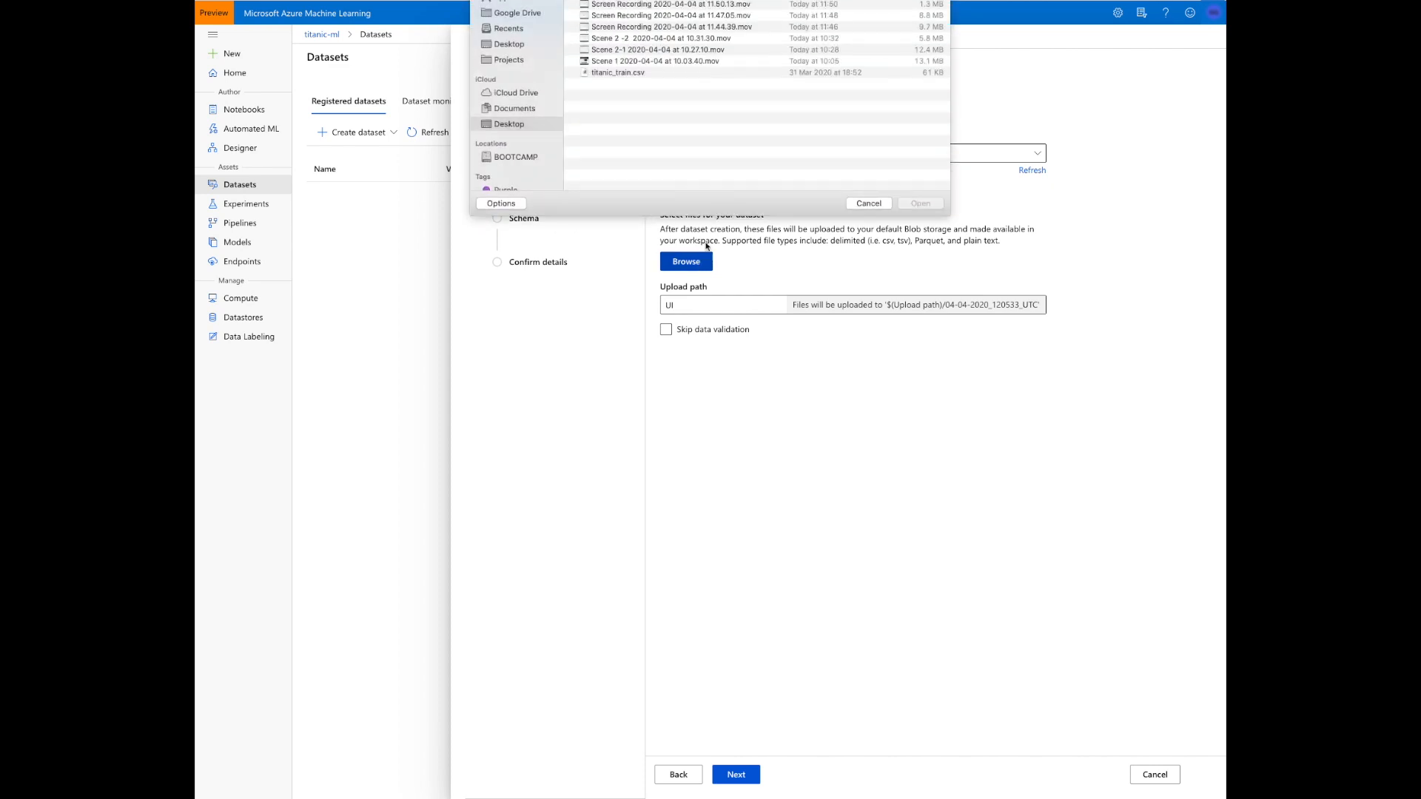
left_click(652, 74)
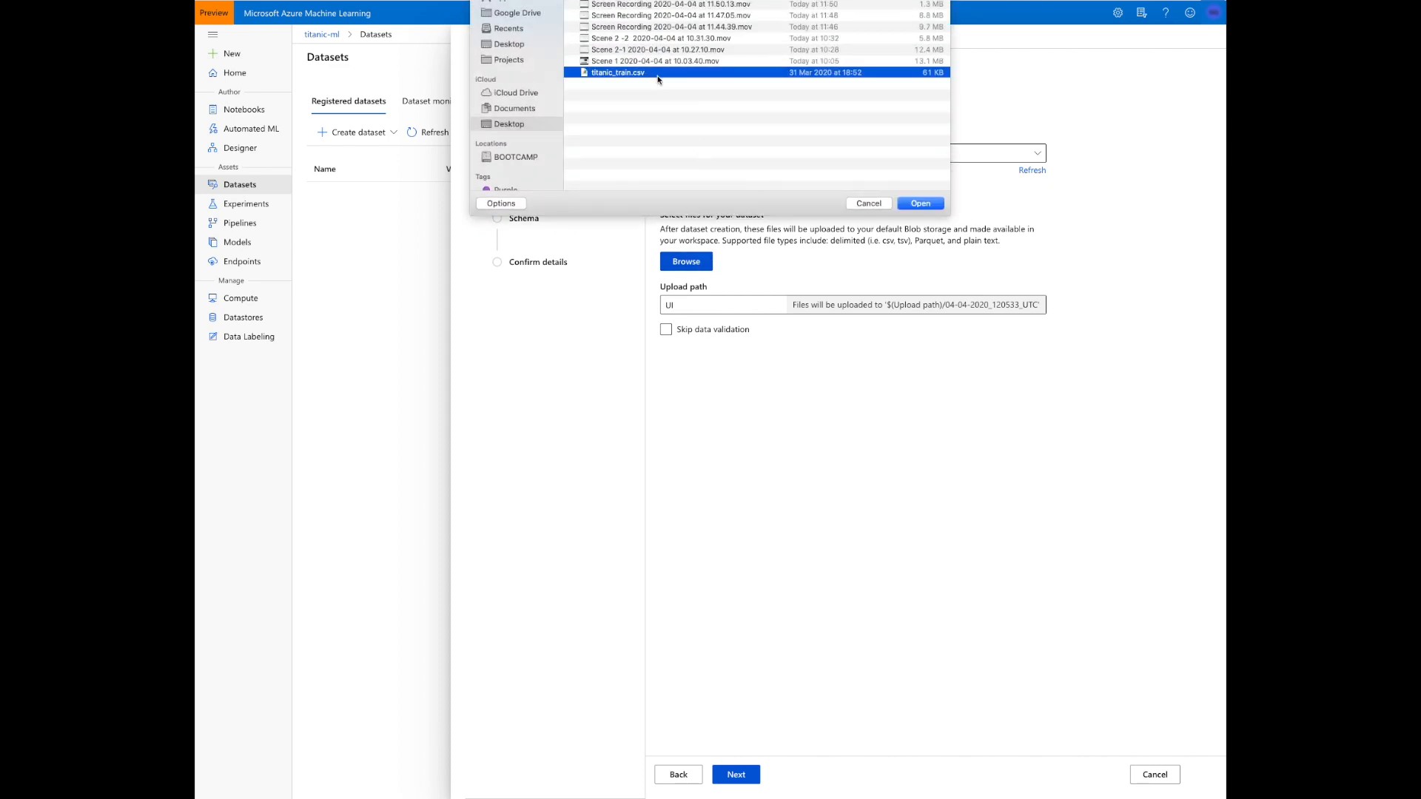
left_click(917, 204)
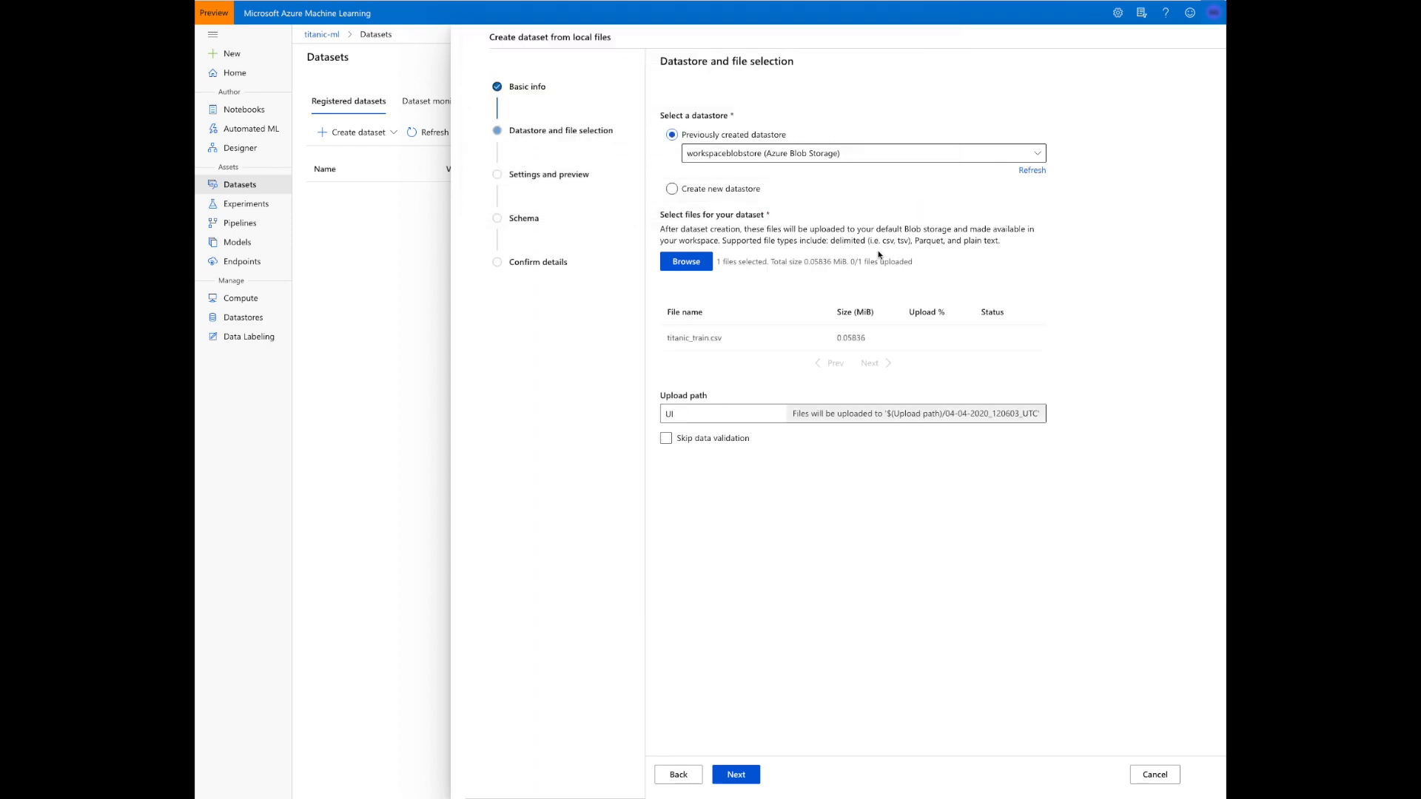
left_click(751, 776)
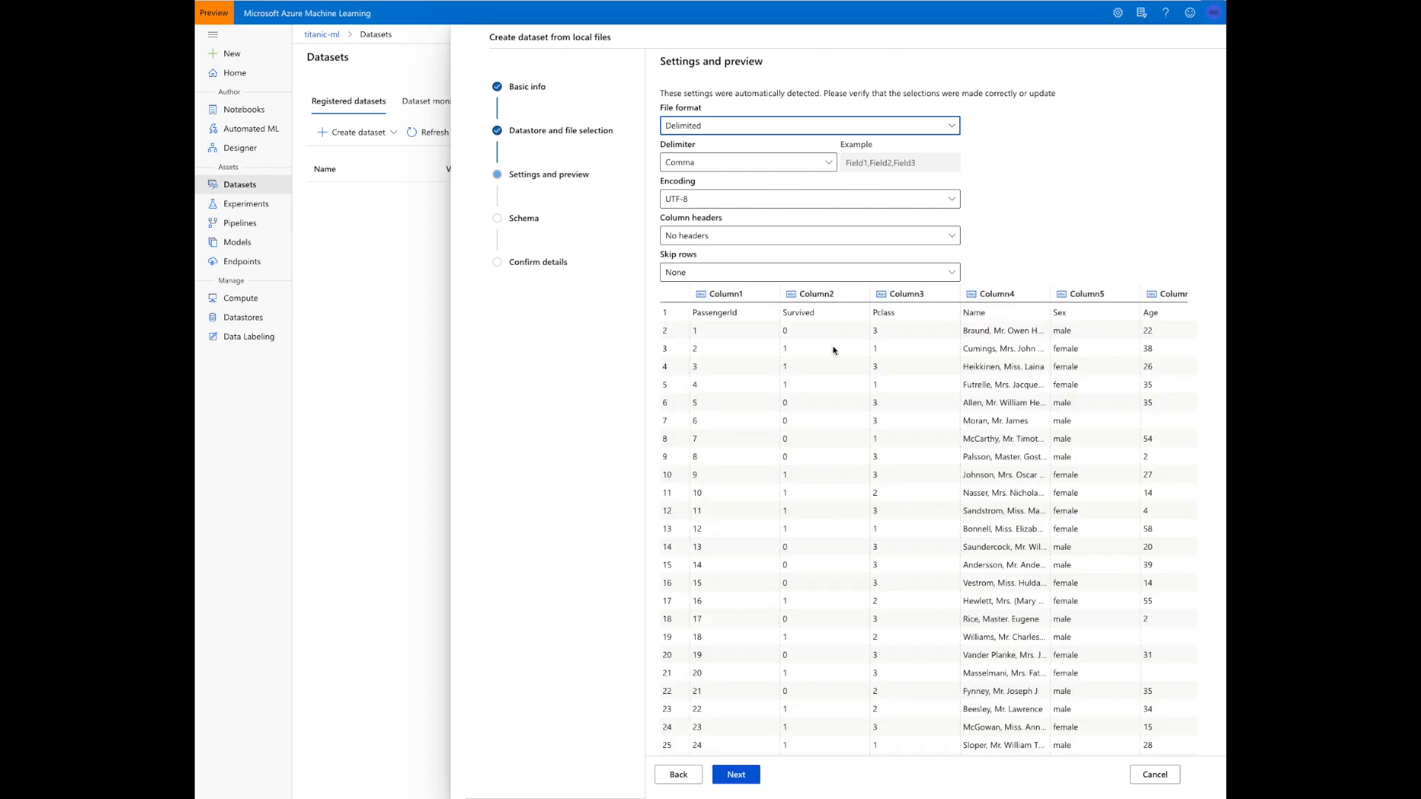
Check all columns in the data preview and set the column headers to "Use headers from the first file".
scroll(833, 350, "right", 3)
scroll(834, 350, "right", 3)
scroll(834, 350, "left", 6)
scroll(793, 393, "right", 2)
scroll(793, 393, "right", 5)
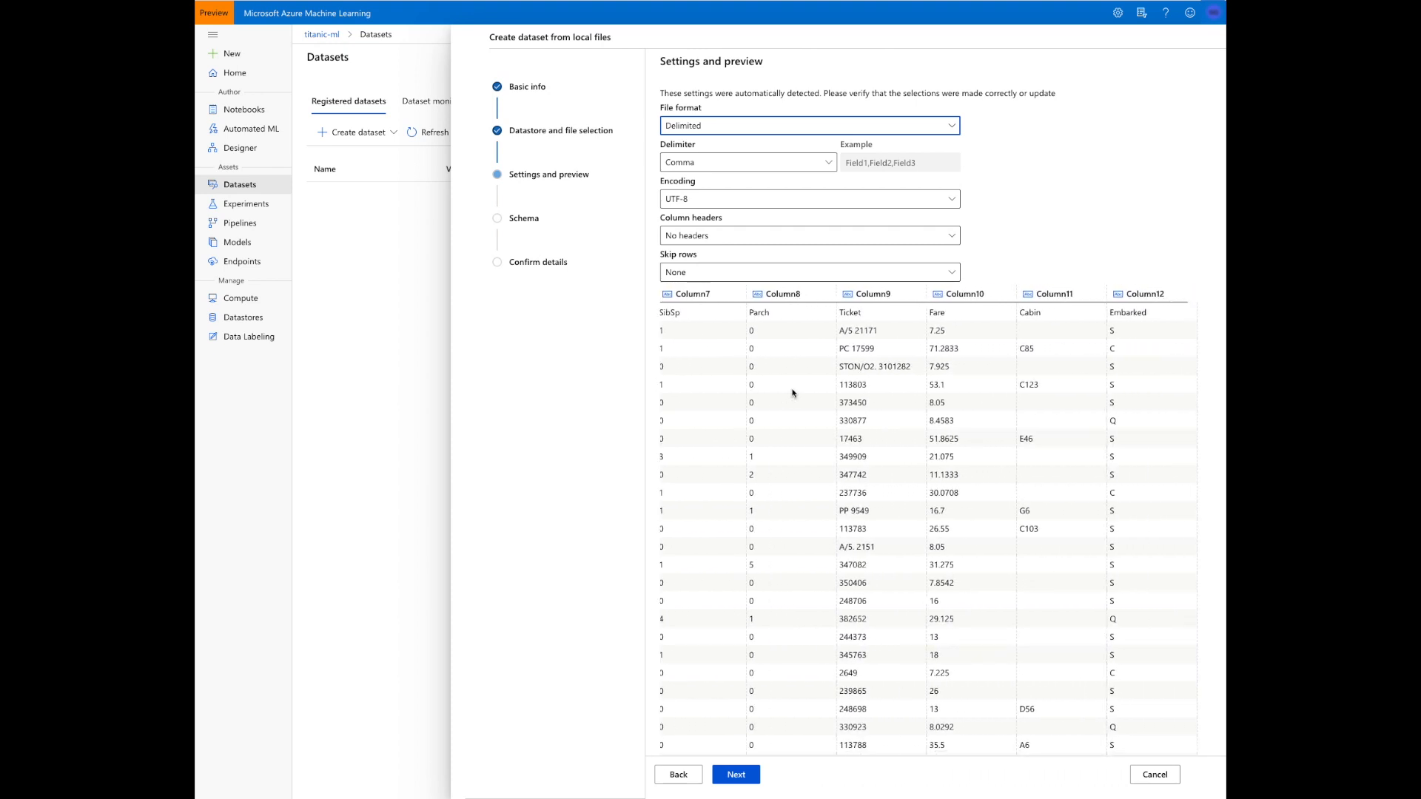
scroll(792, 393, "left", 7)
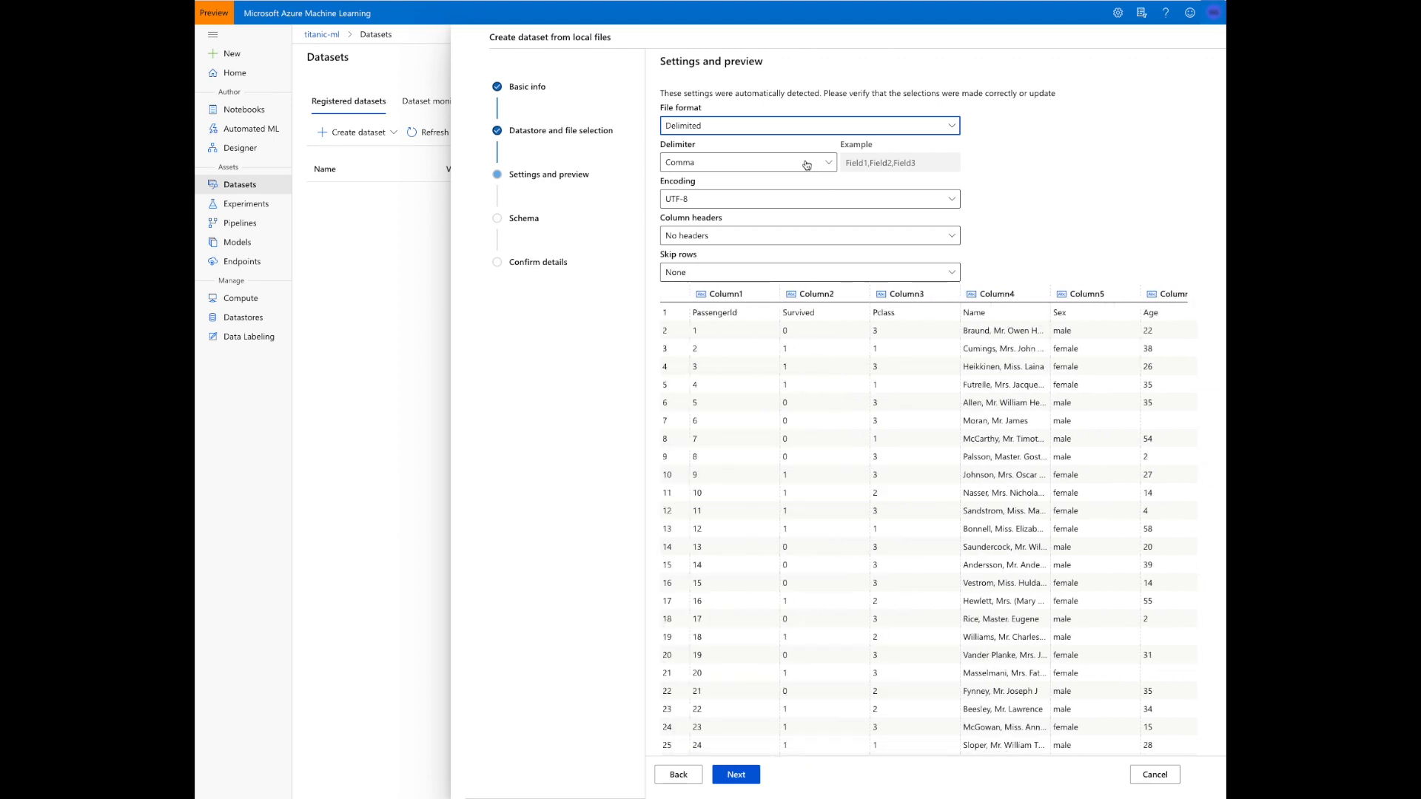
left_click(709, 235)
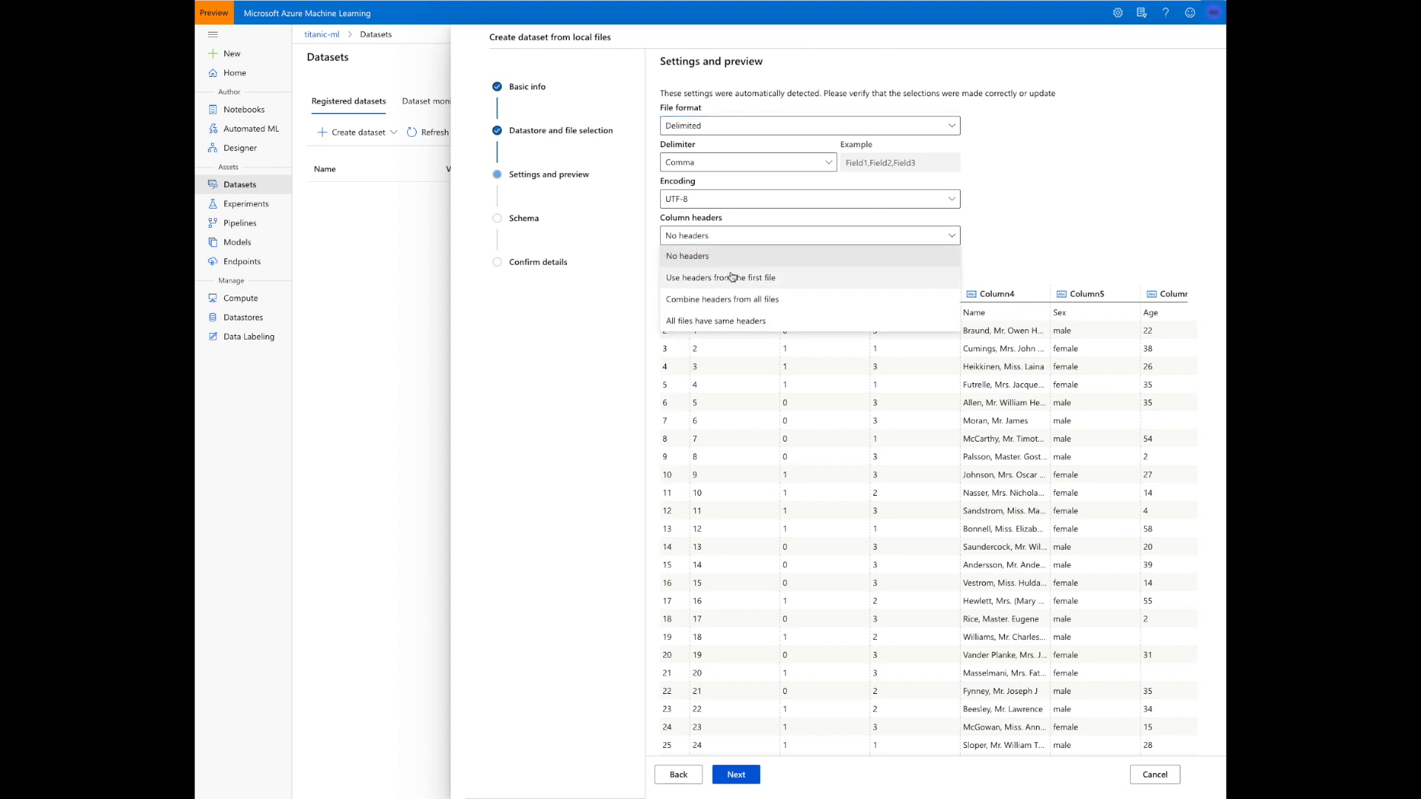
left_click(731, 278)
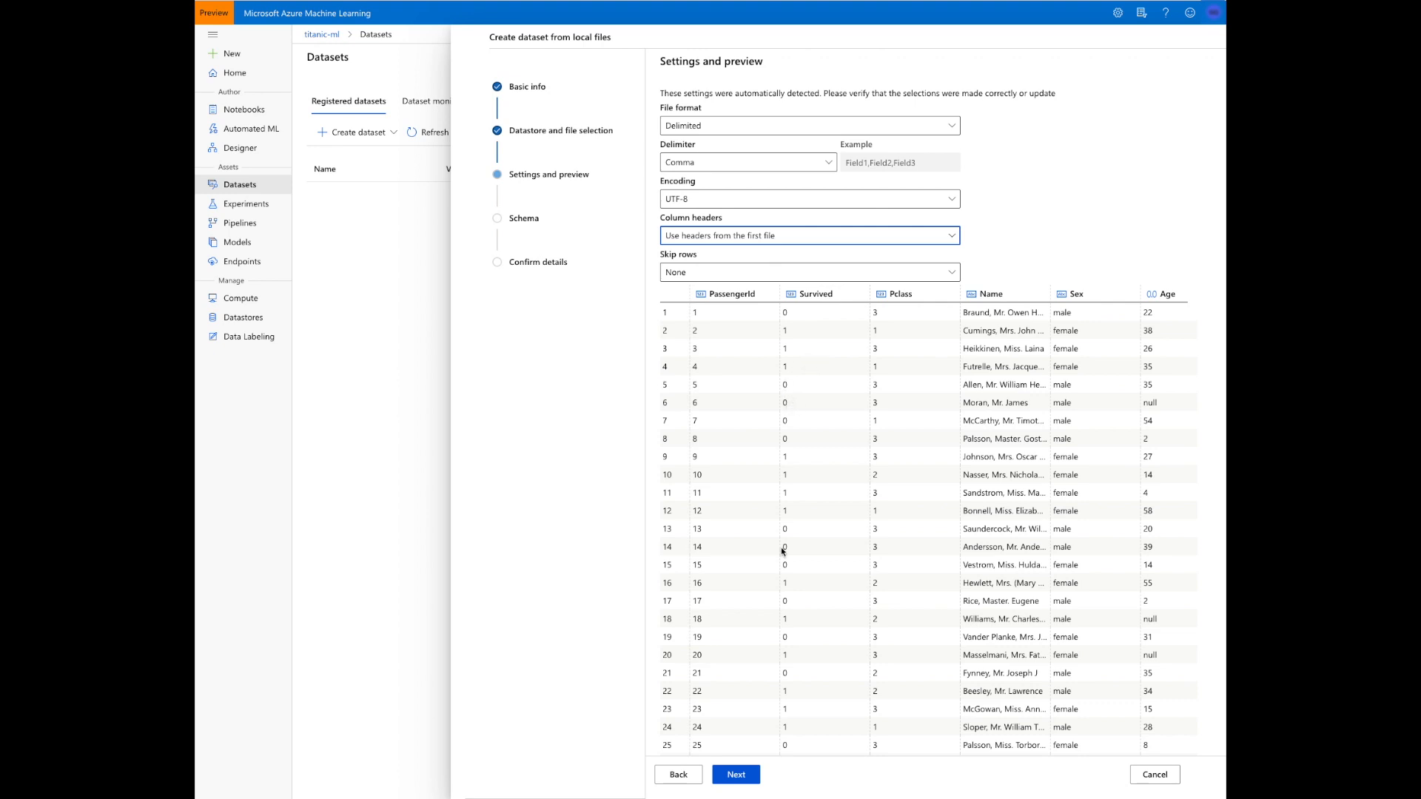
Accept the file settings and the detected schema, and create the titanic_train dataset.
left_click(749, 776)
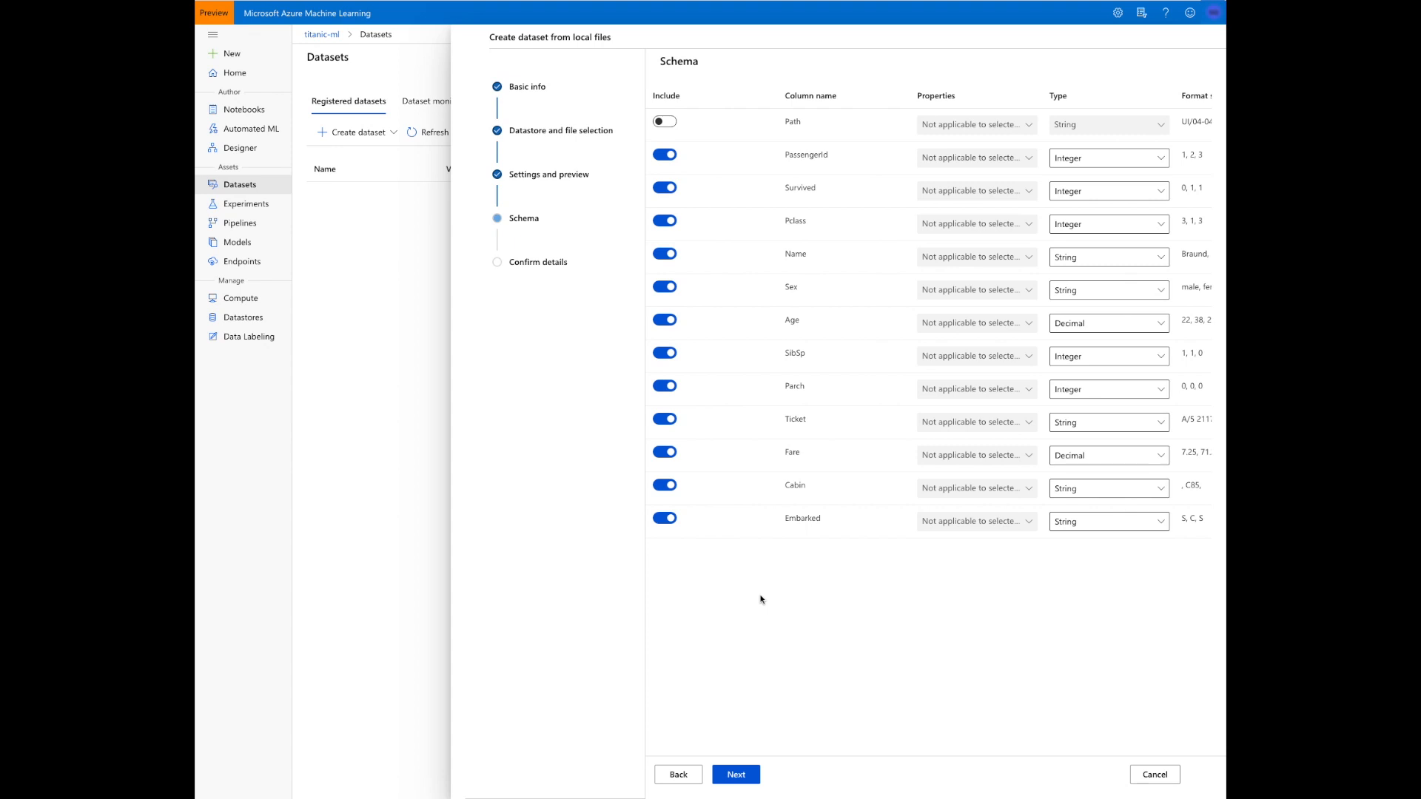
left_click(744, 775)
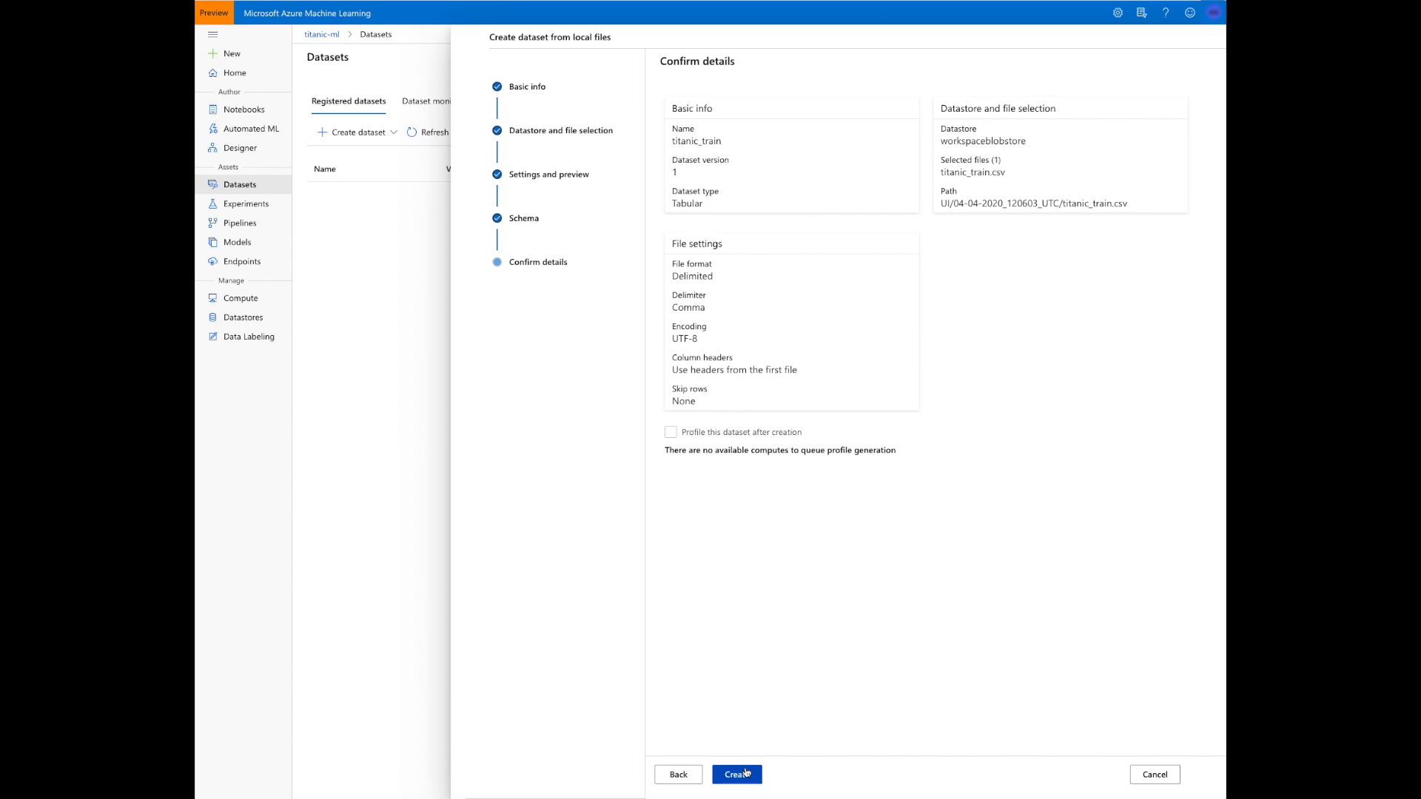
left_click(744, 775)
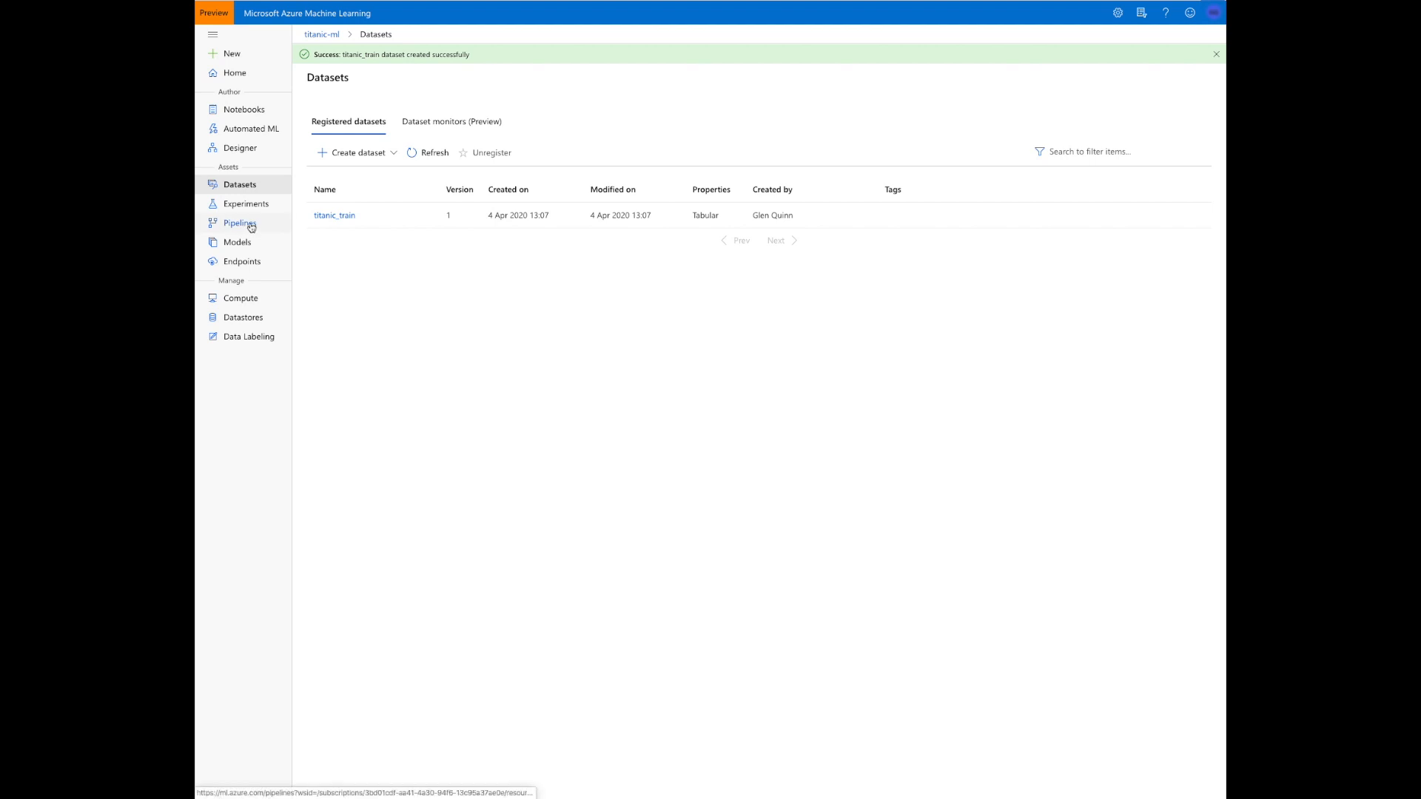
Create a Designer pipeline with easy-to-use prebuilt modules and place the titanic_train dataset near the top of its canvas.
left_click(247, 153)
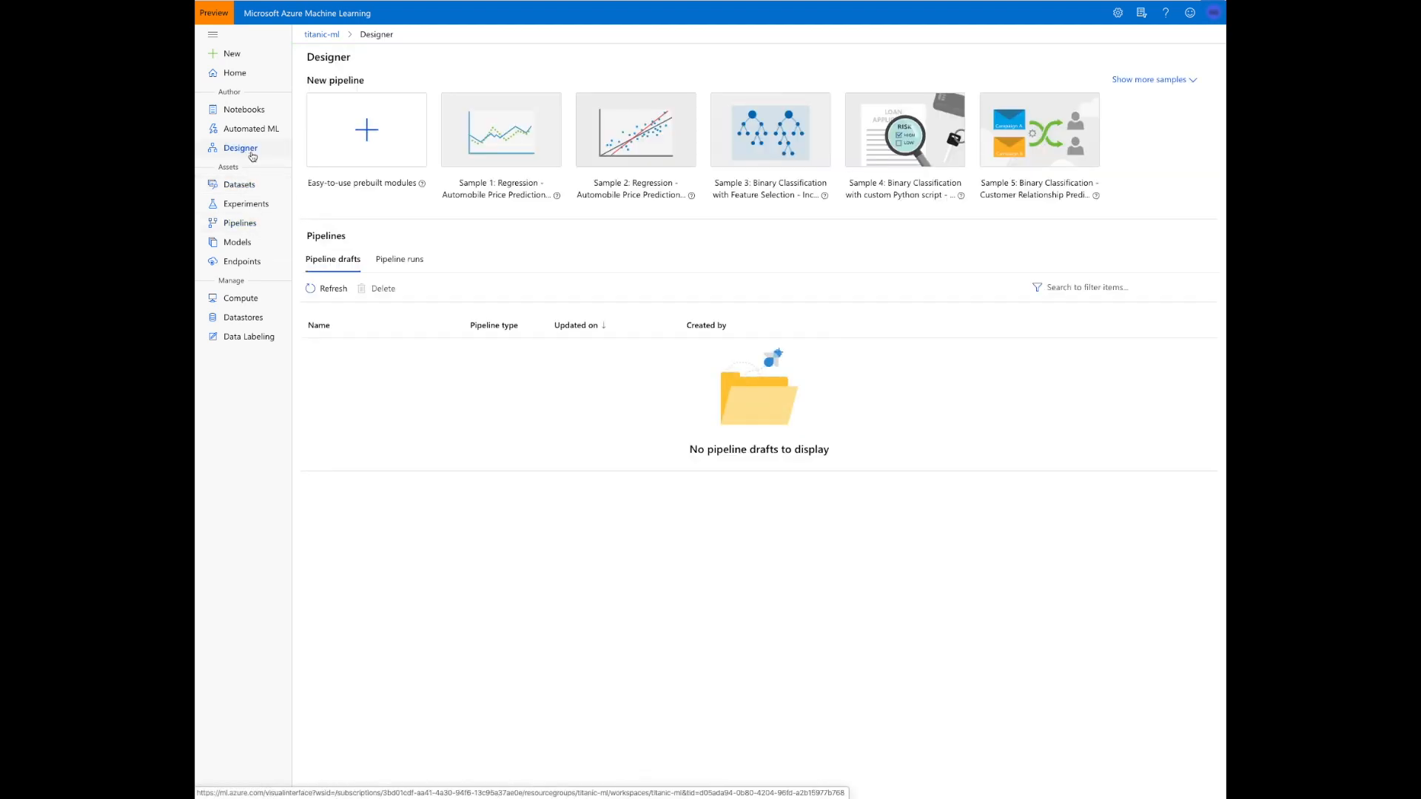
left_click(361, 149)
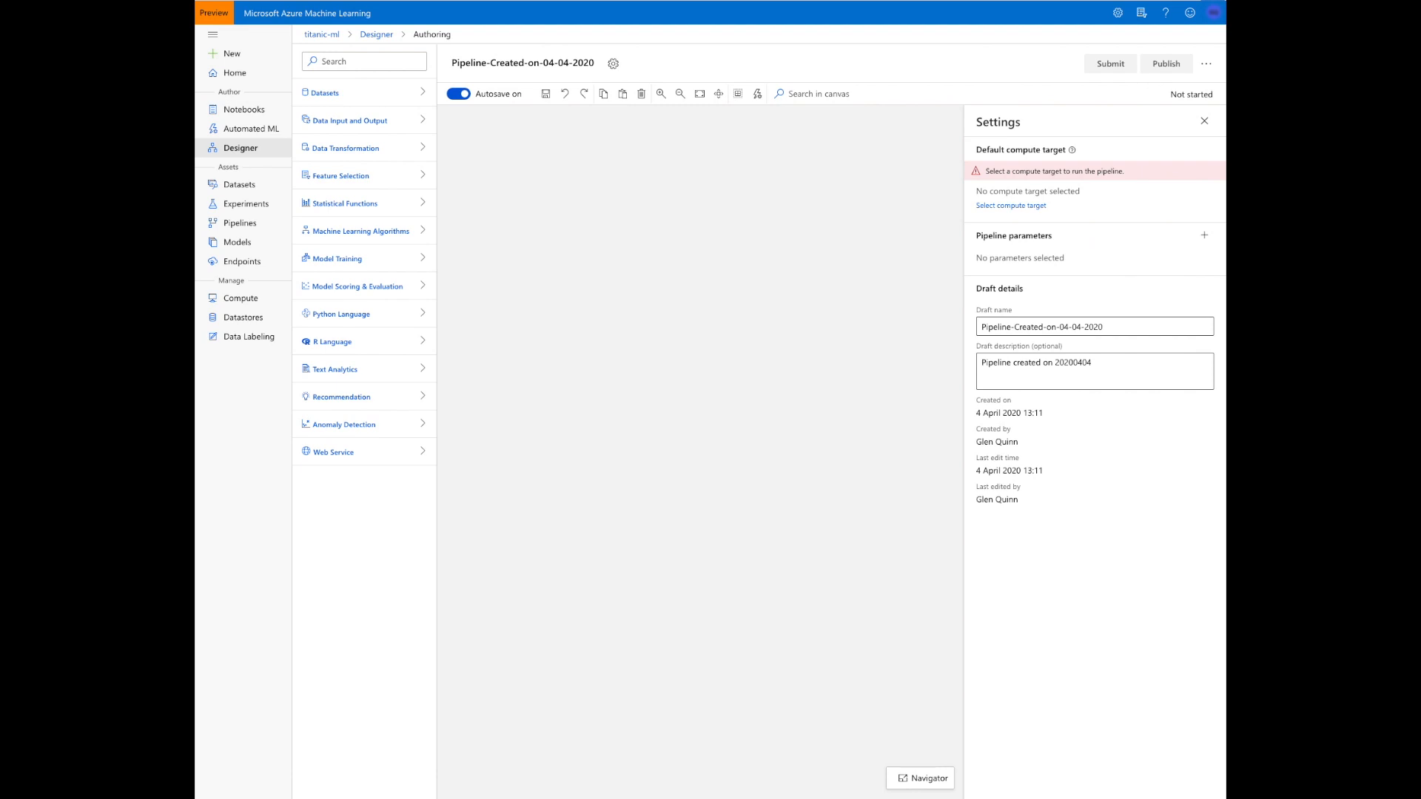
left_click(399, 90)
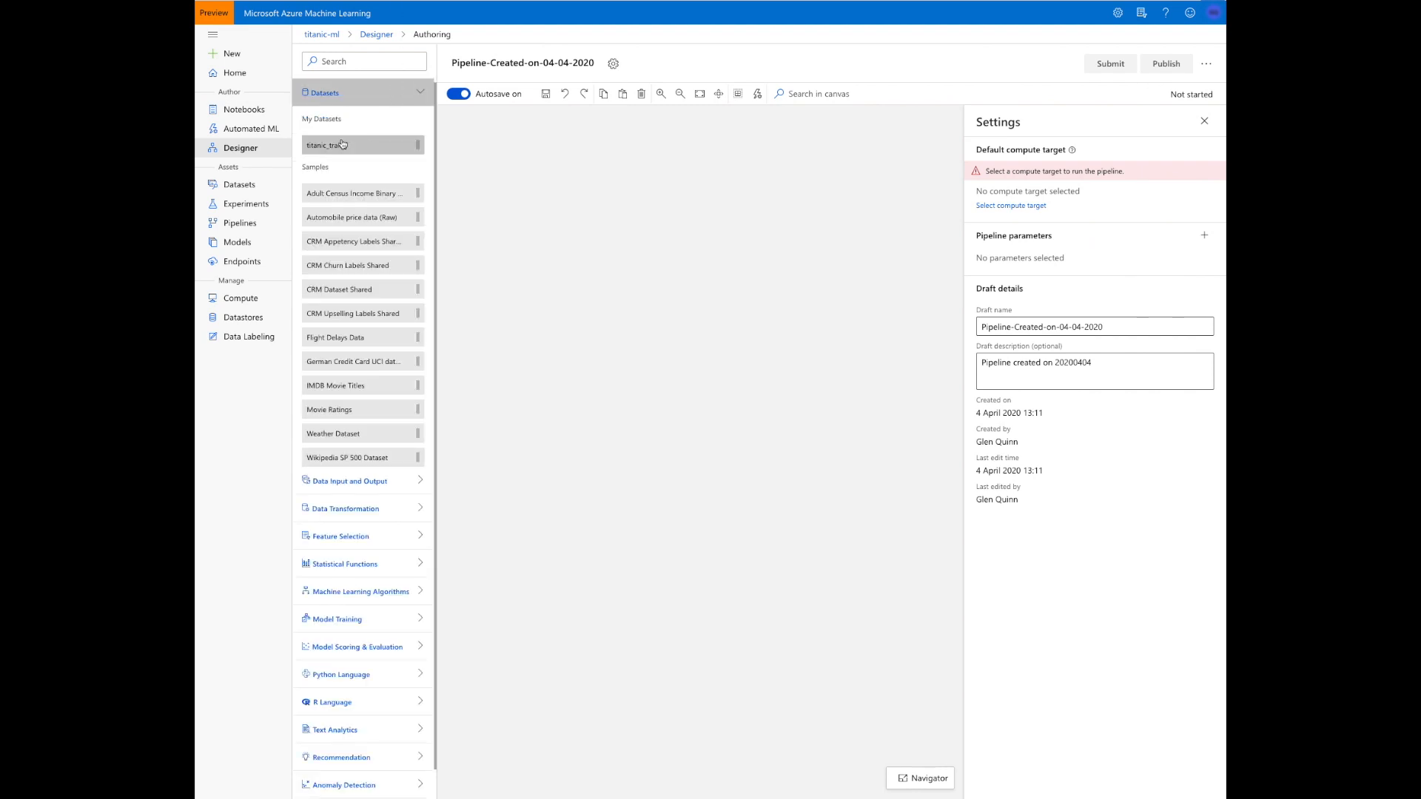
left_click_drag(426, 155, 694, 189)
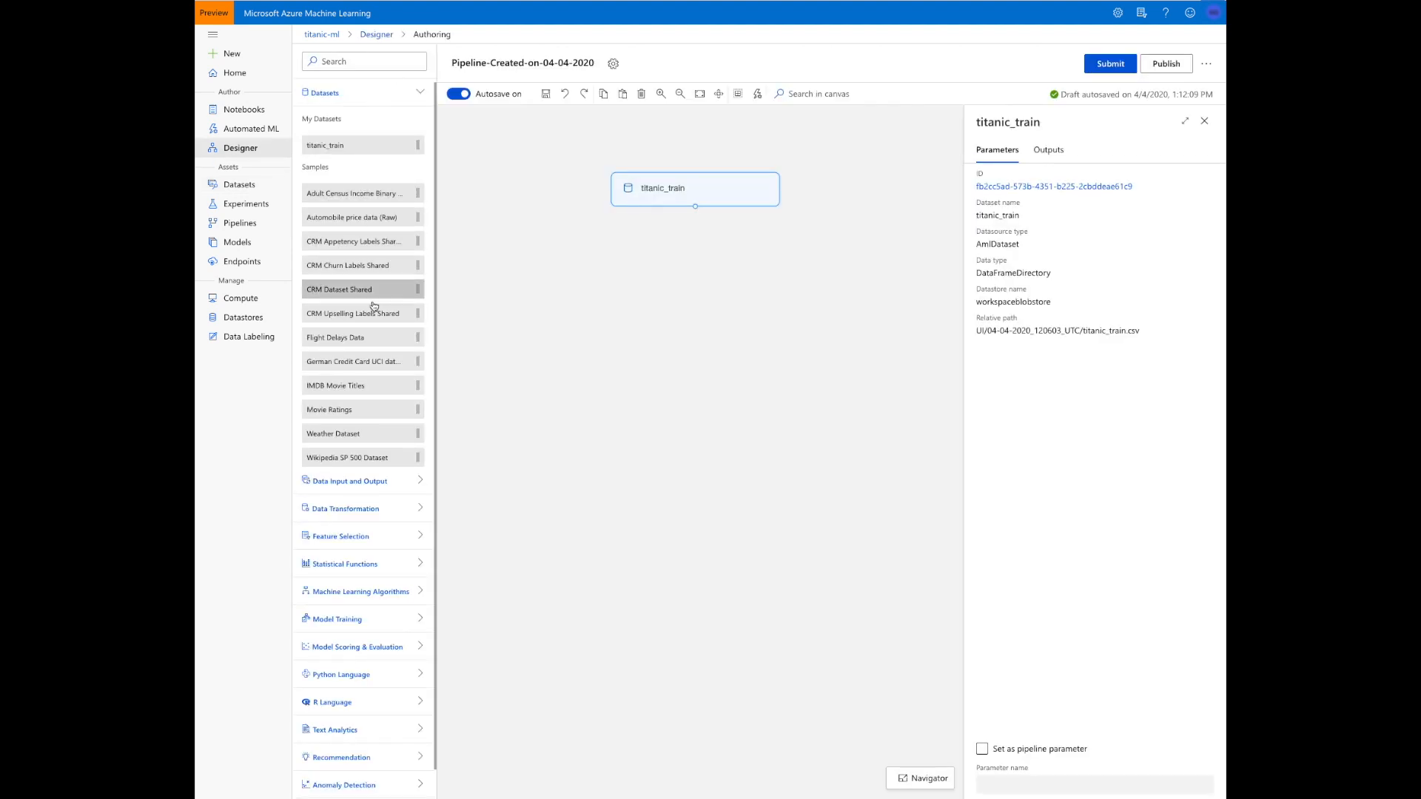
Place a Select Columns in Dataset module from the data transformation group directly below titanic_train on the canvas.
scroll(376, 322, "down", 1)
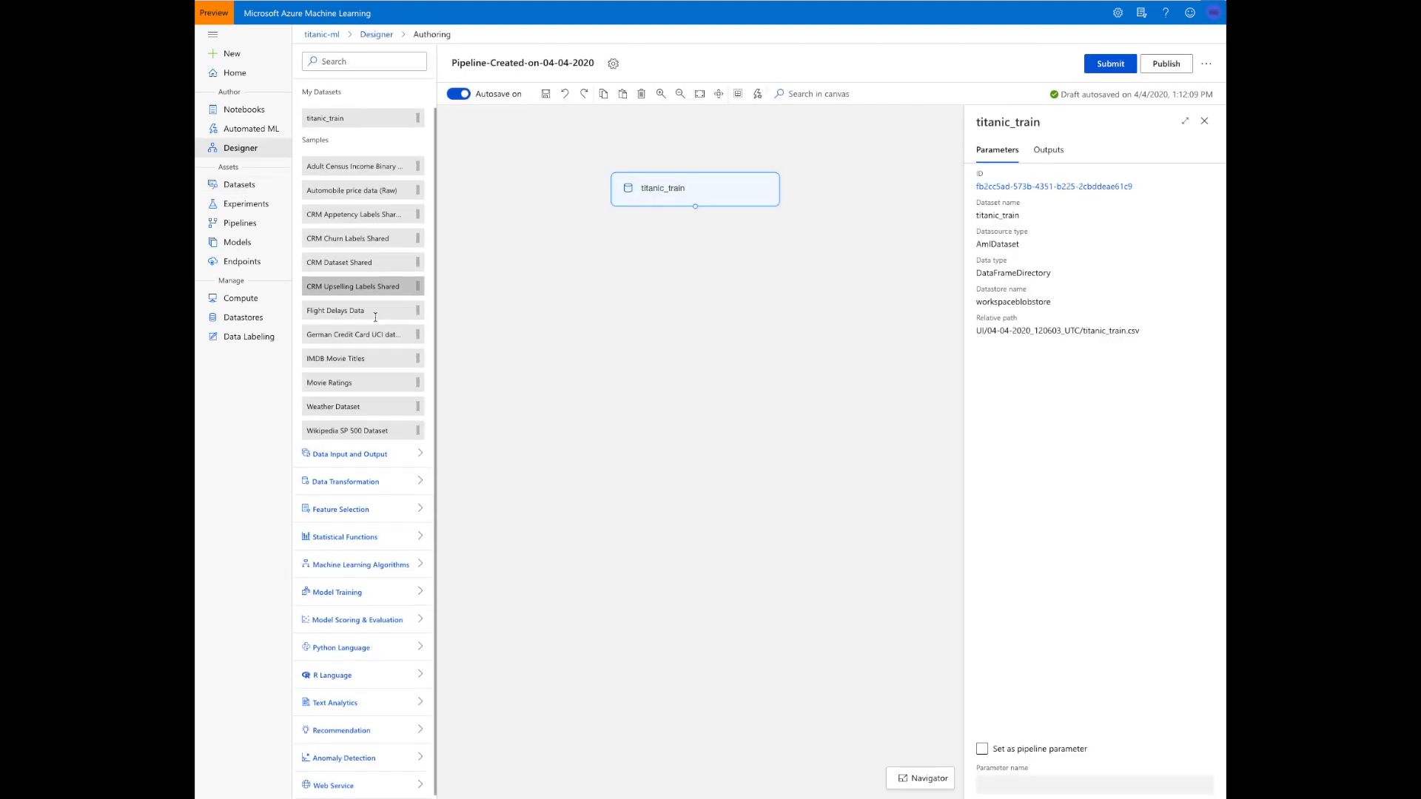
left_click(384, 453)
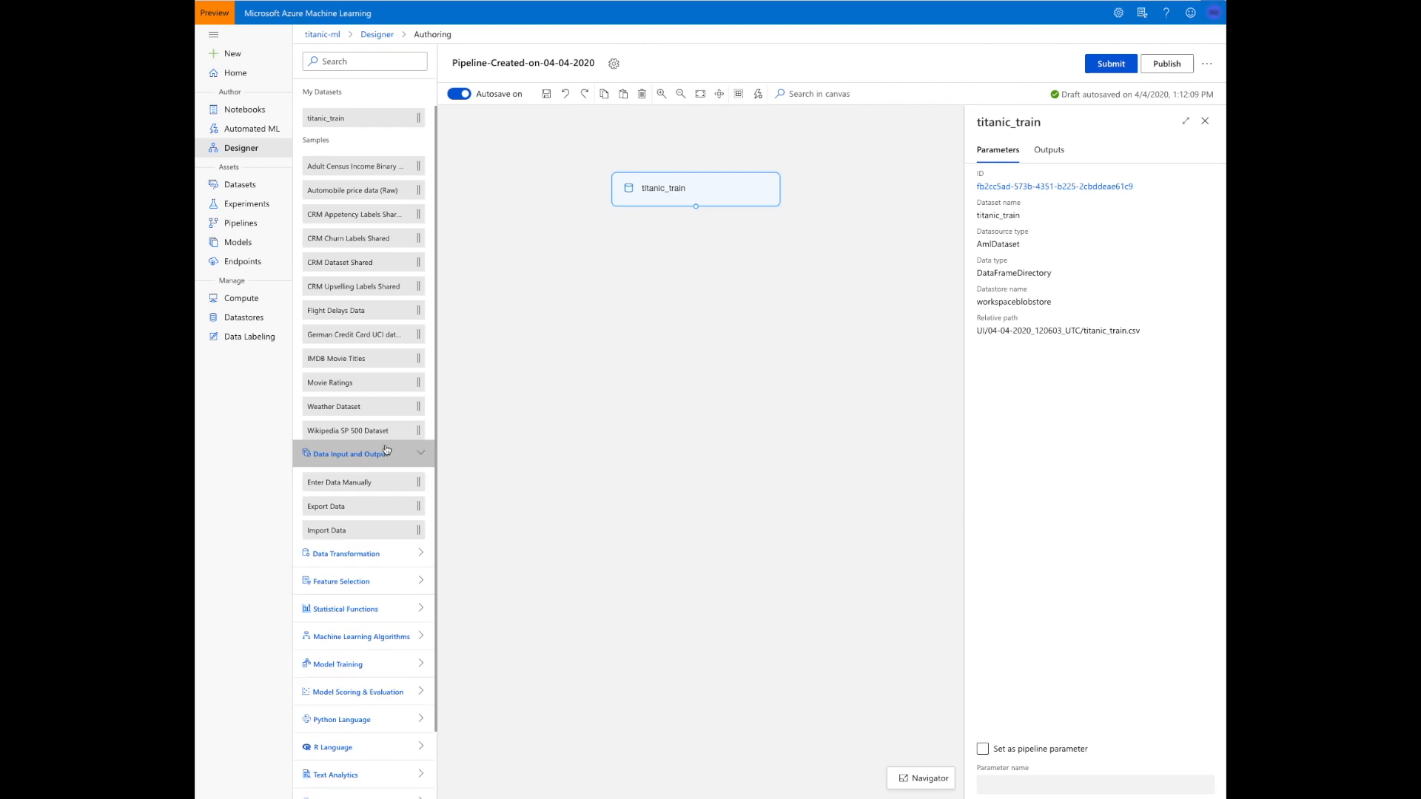
left_click(387, 553)
scroll(388, 553, "down", 3)
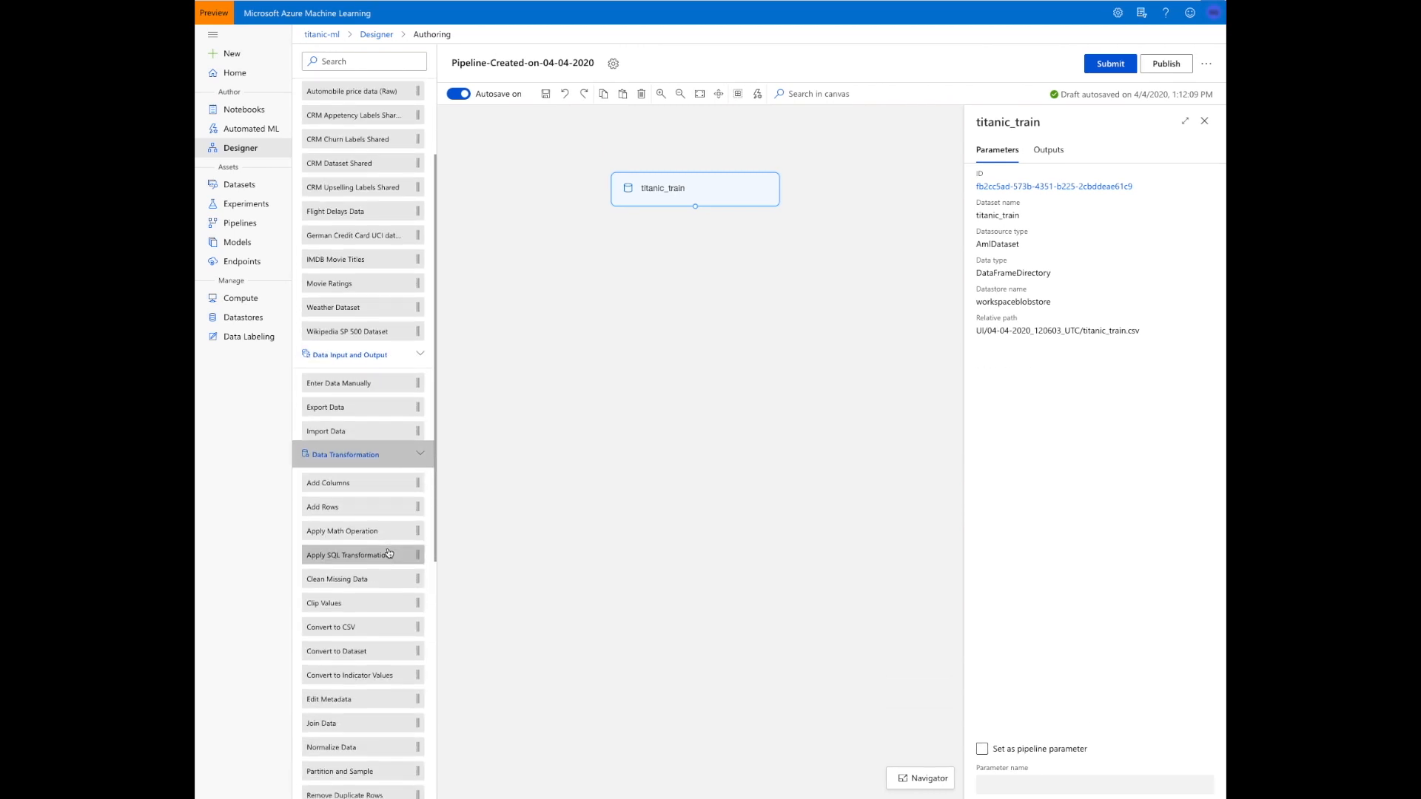
scroll(389, 553, "down", 5)
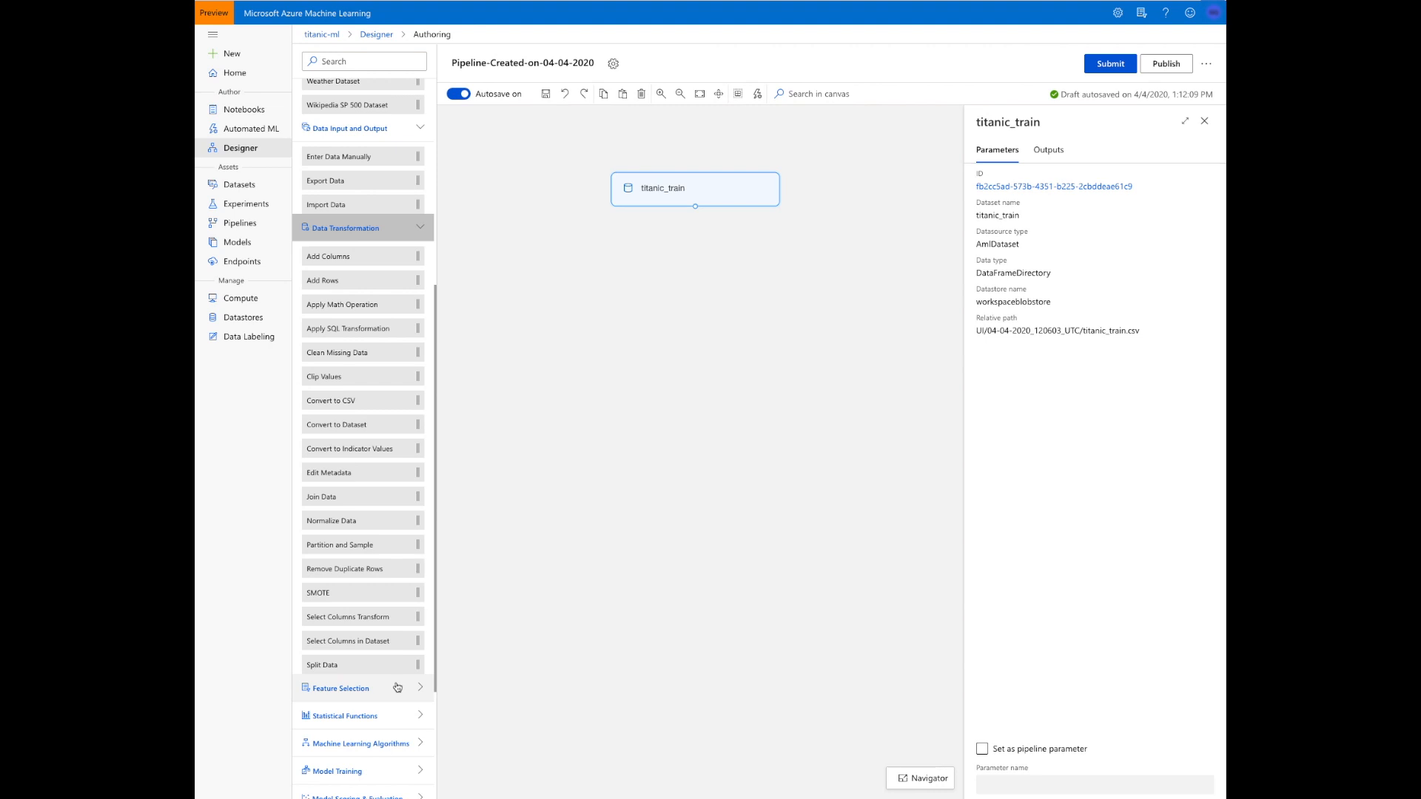
left_click_drag(384, 648, 698, 294)
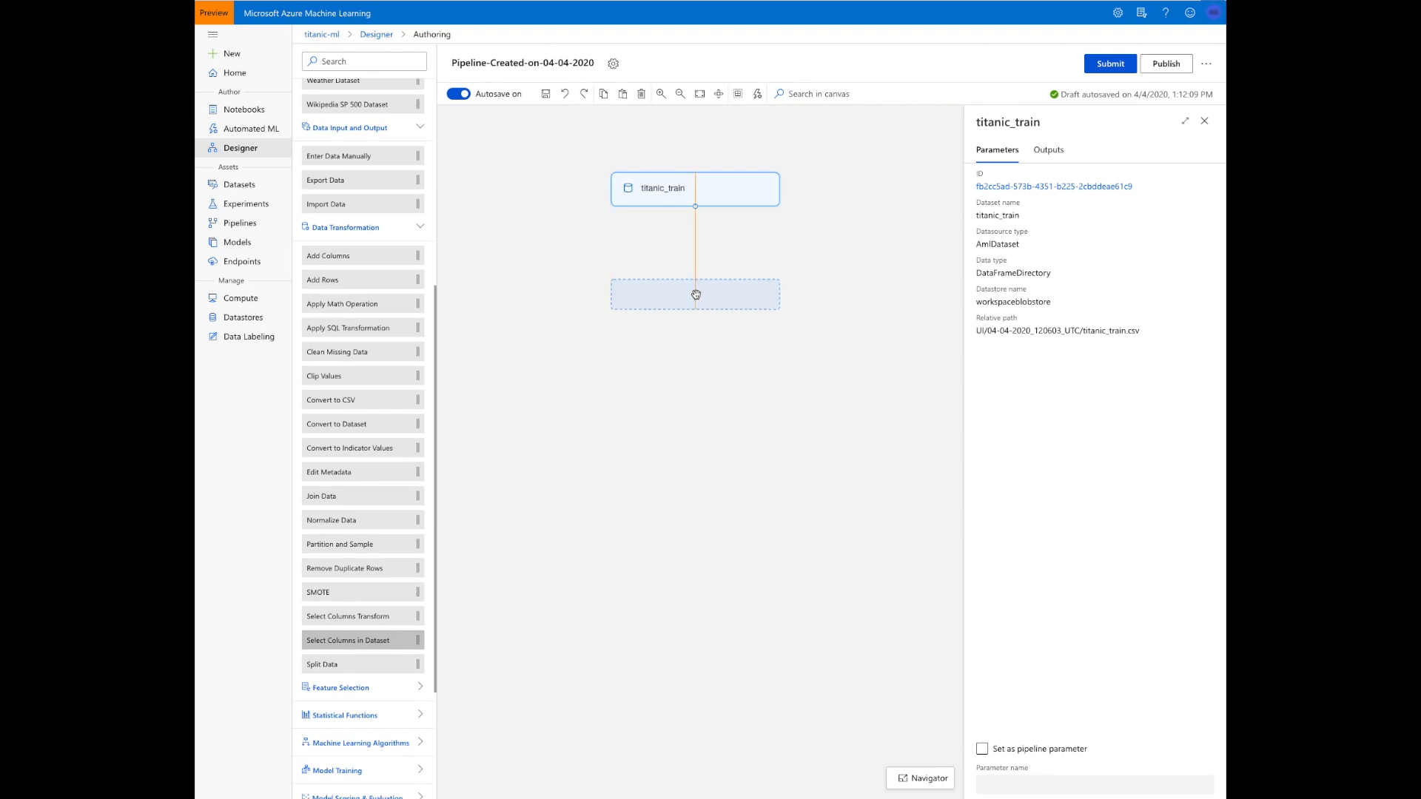
Connect the output of titanic_train to the input of the Select Columns in Dataset module.
left_click(706, 192)
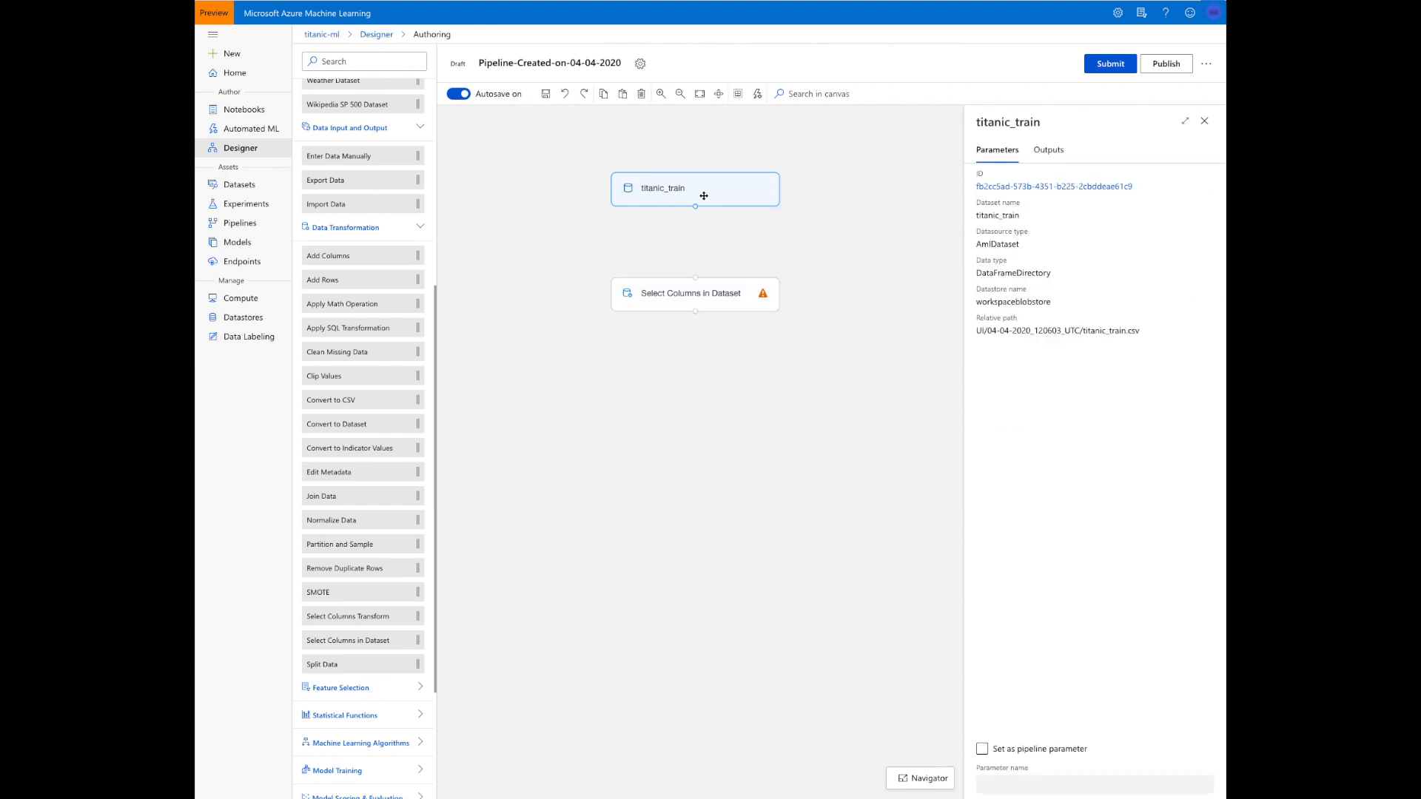
left_click_drag(696, 208, 696, 279)
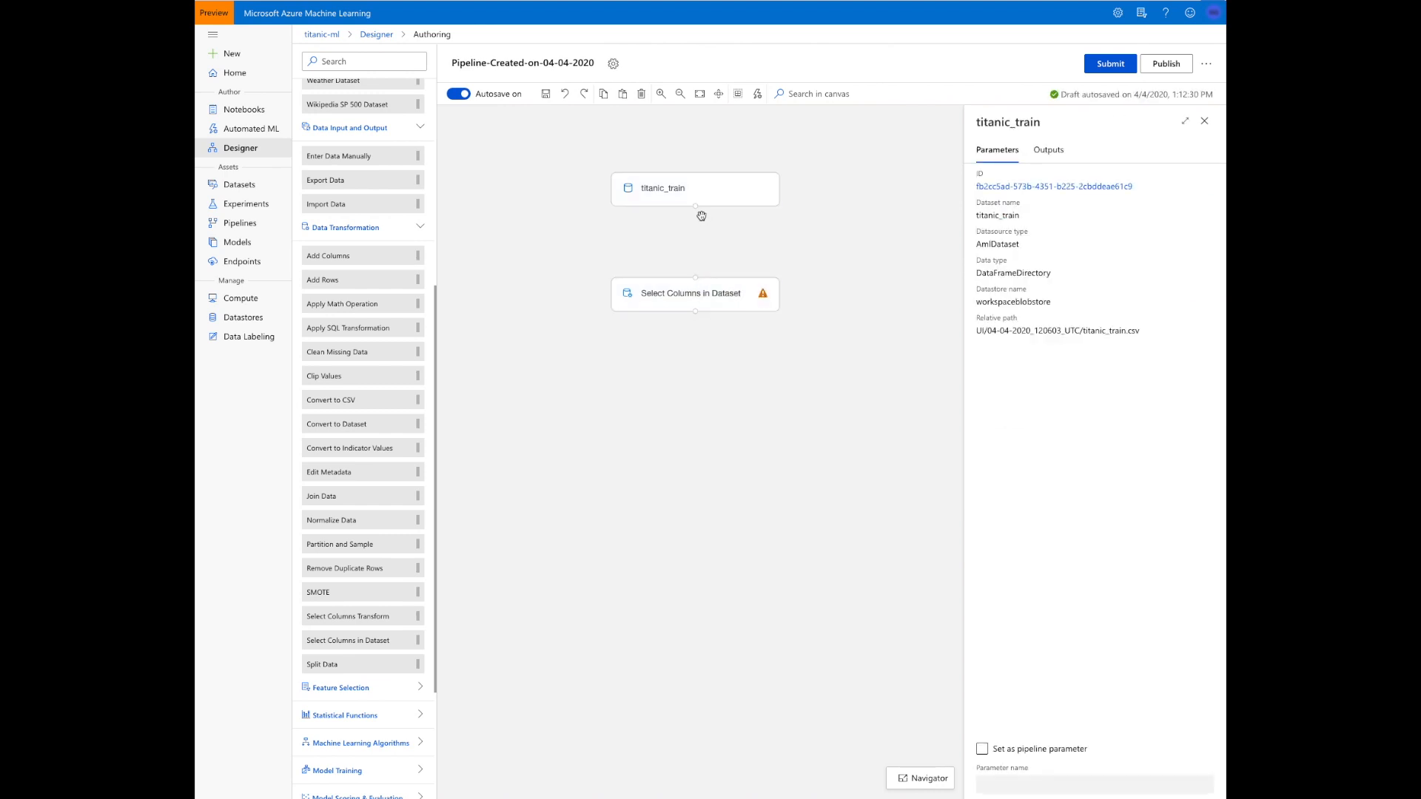
left_click_drag(696, 208, 695, 279)
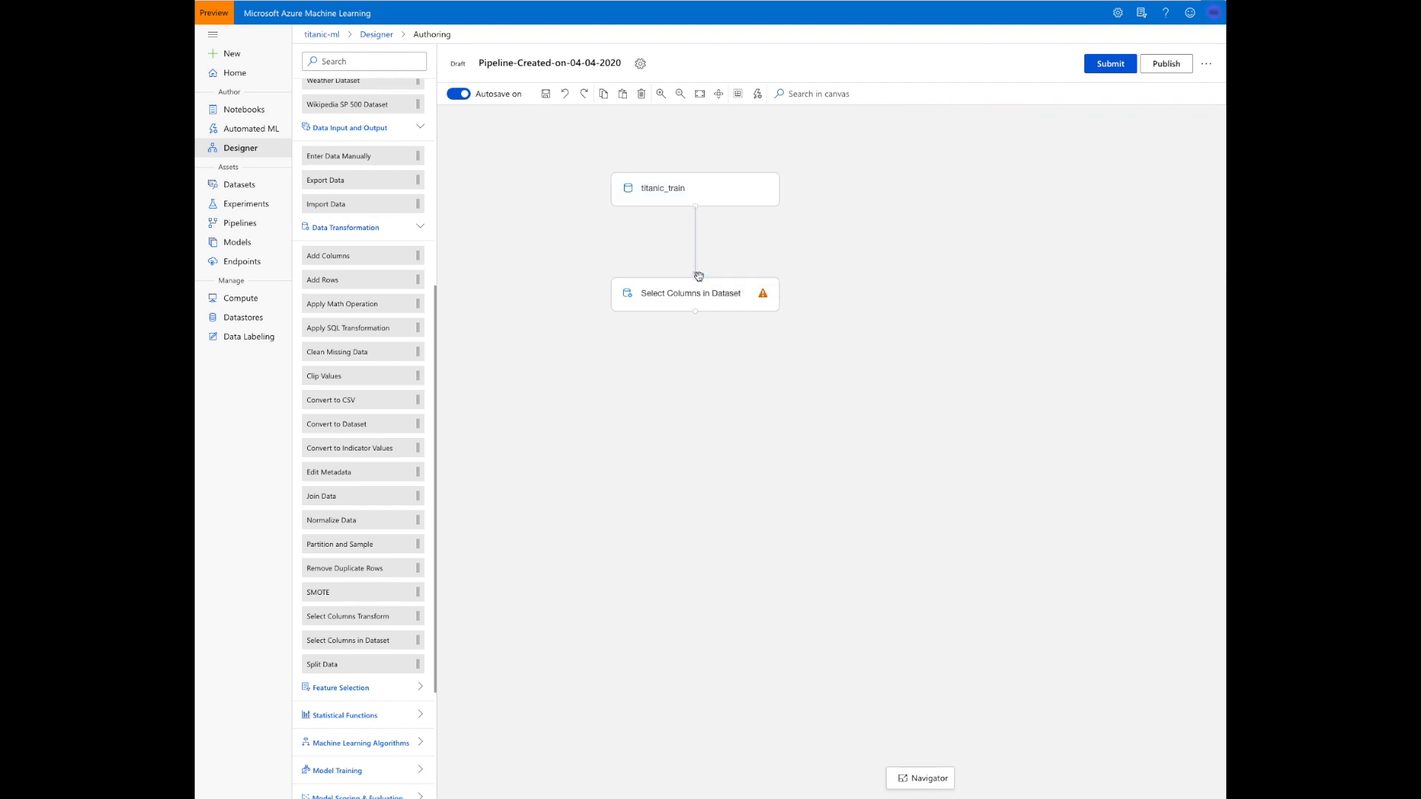
Edit the Select Columns in Dataset module's columns with an include rule on column names for Survived, Pclass, Sex and Age.
left_click(737, 295)
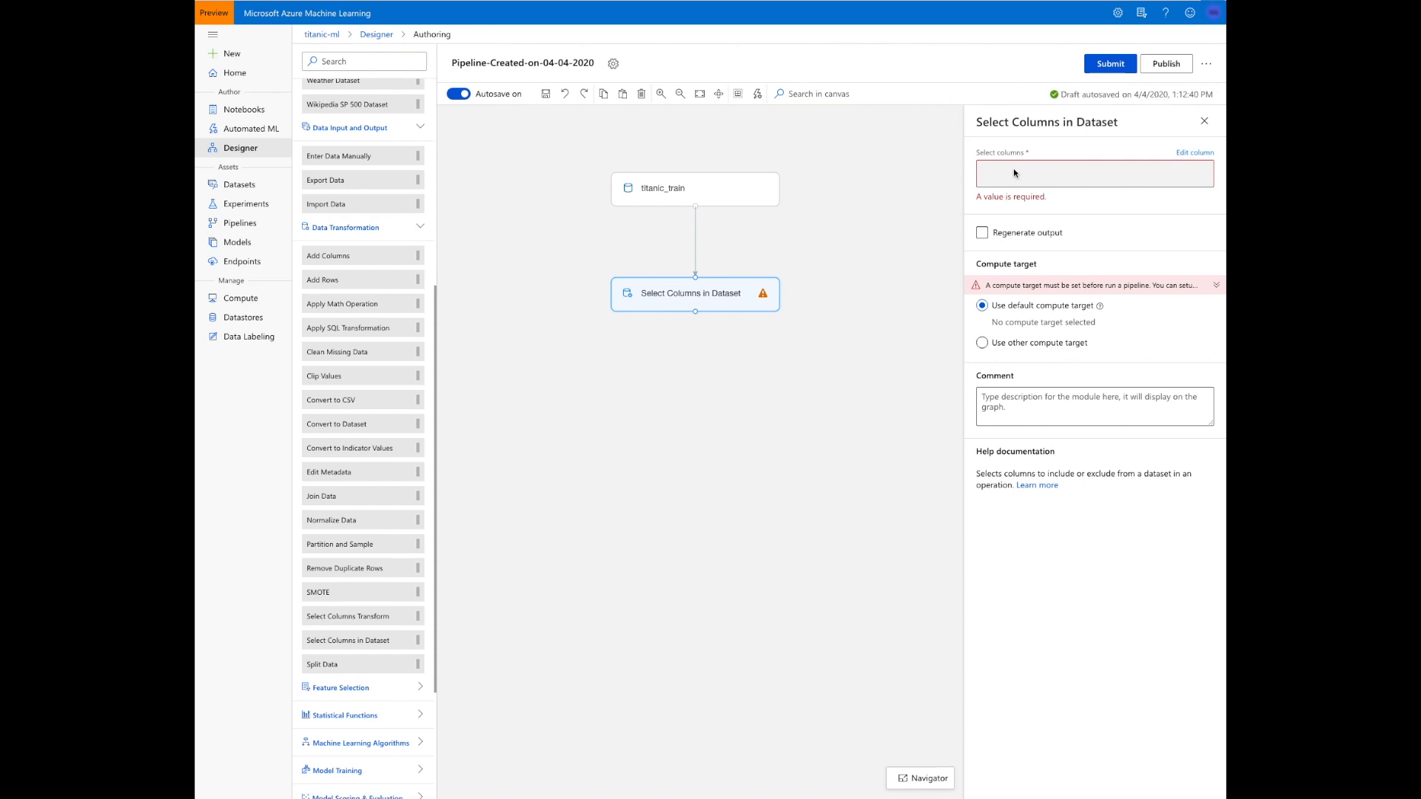
left_click(1187, 152)
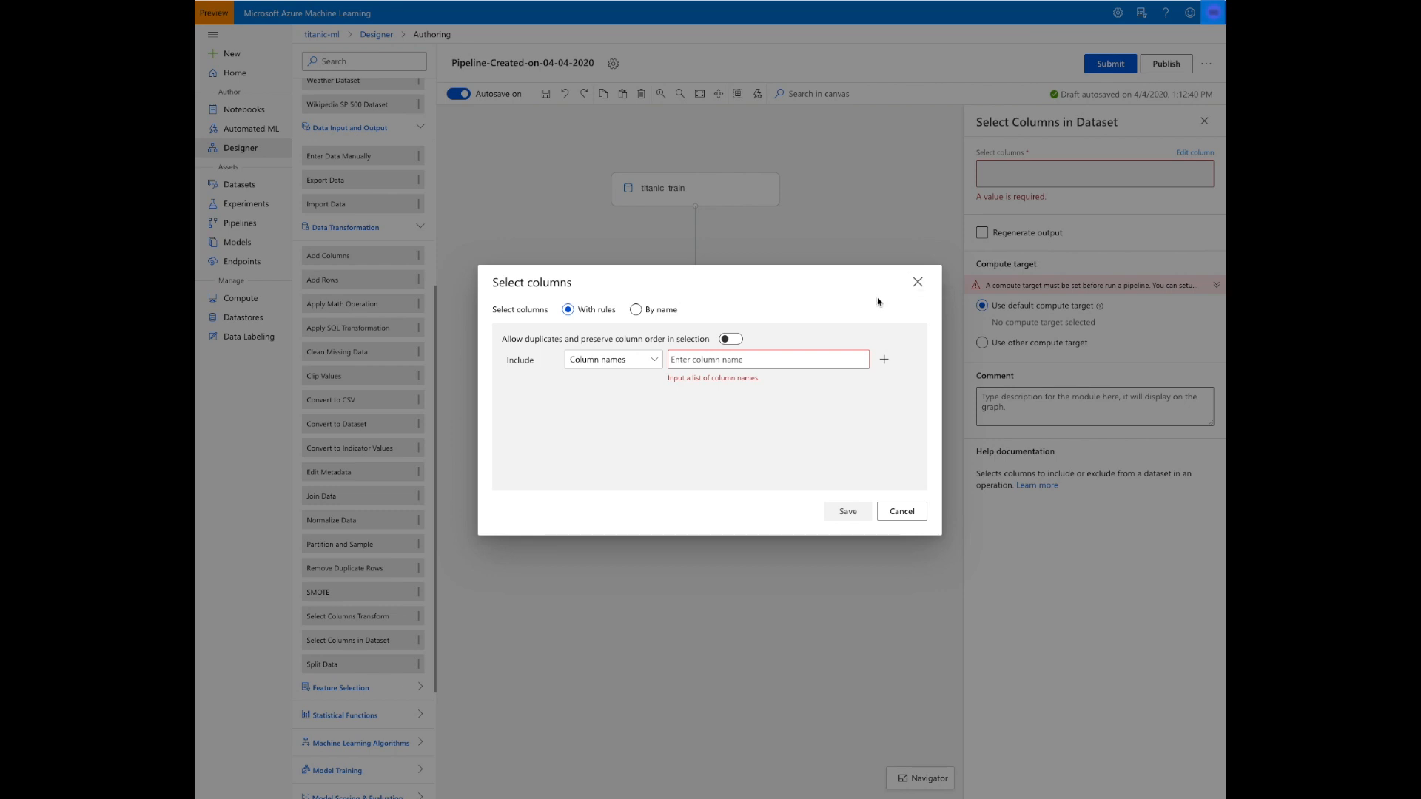
left_click(611, 367)
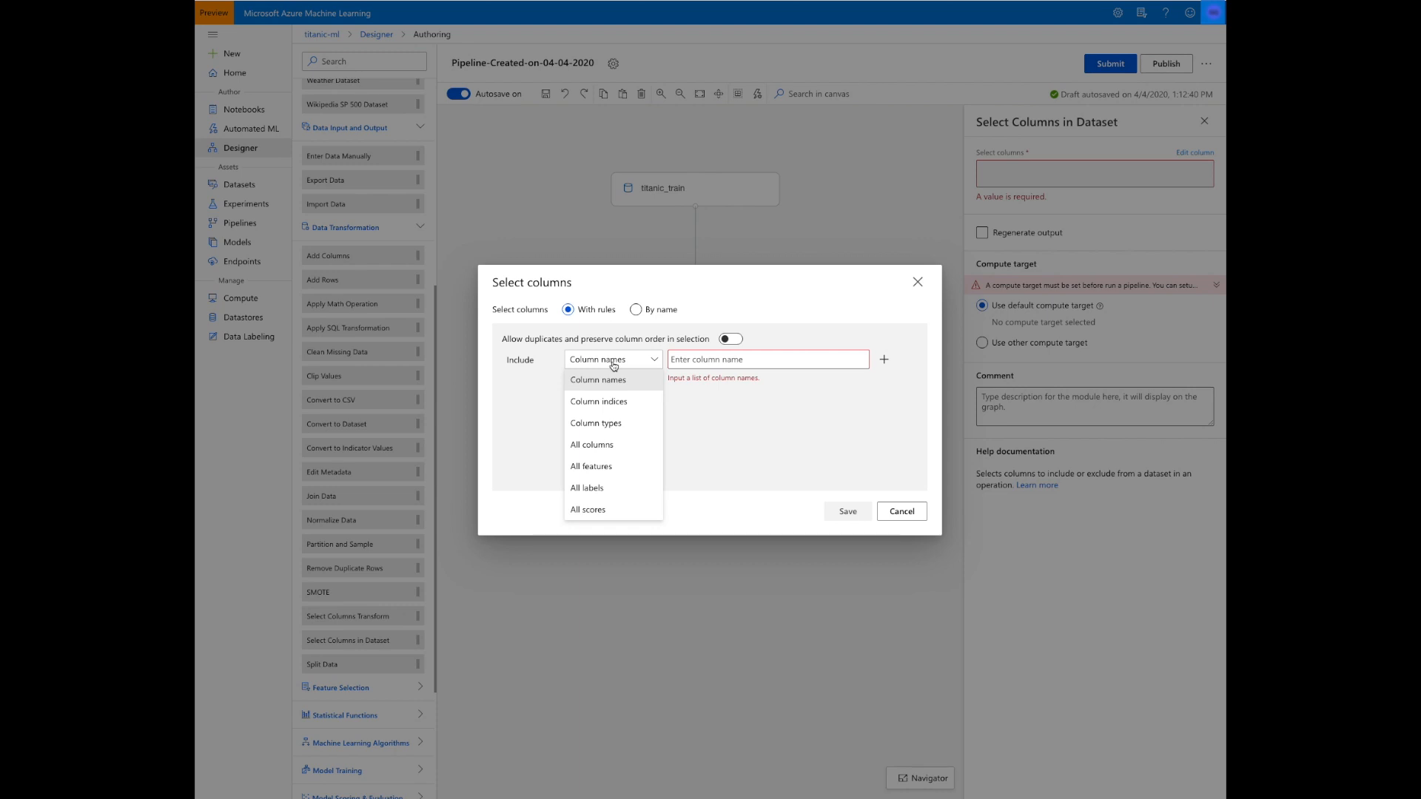
left_click(610, 383)
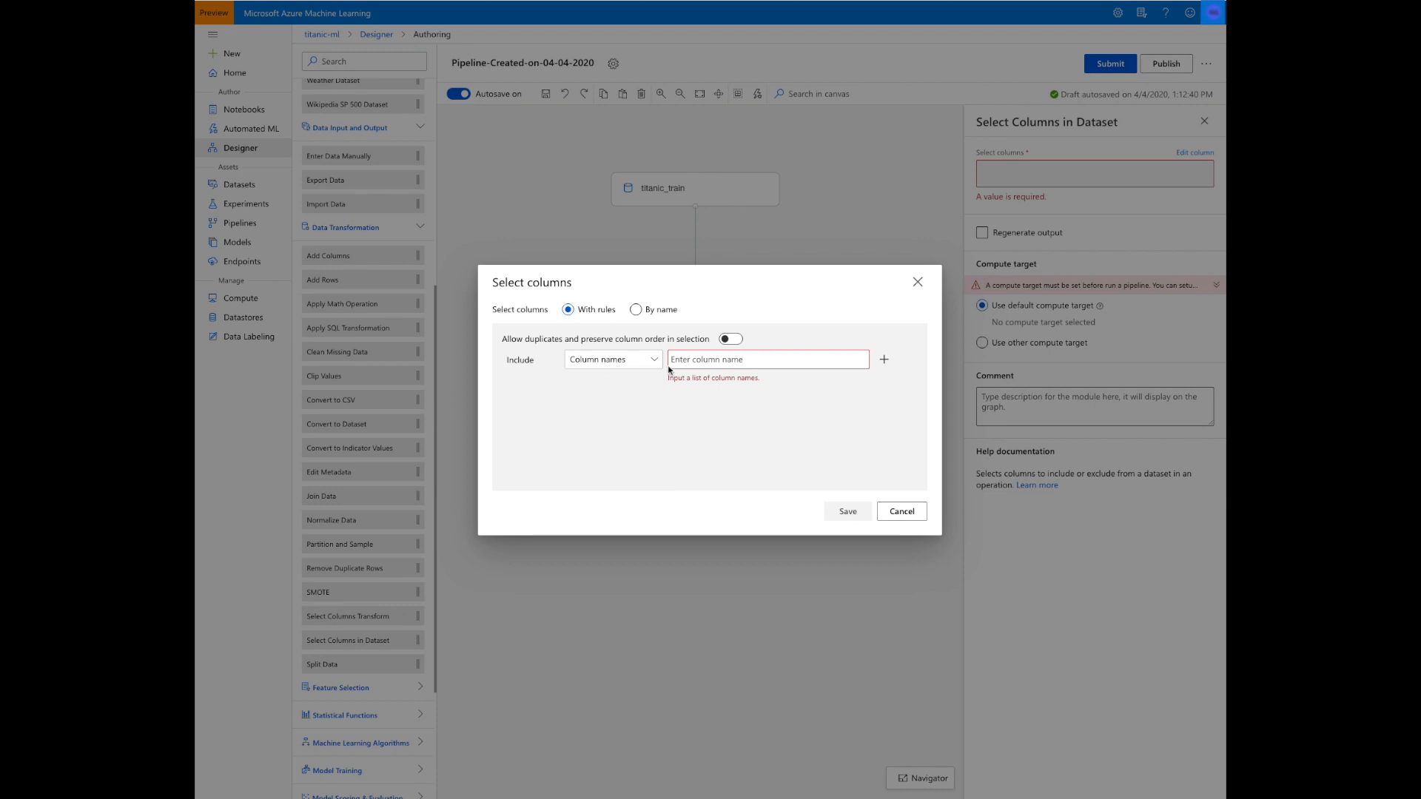
left_click(708, 362)
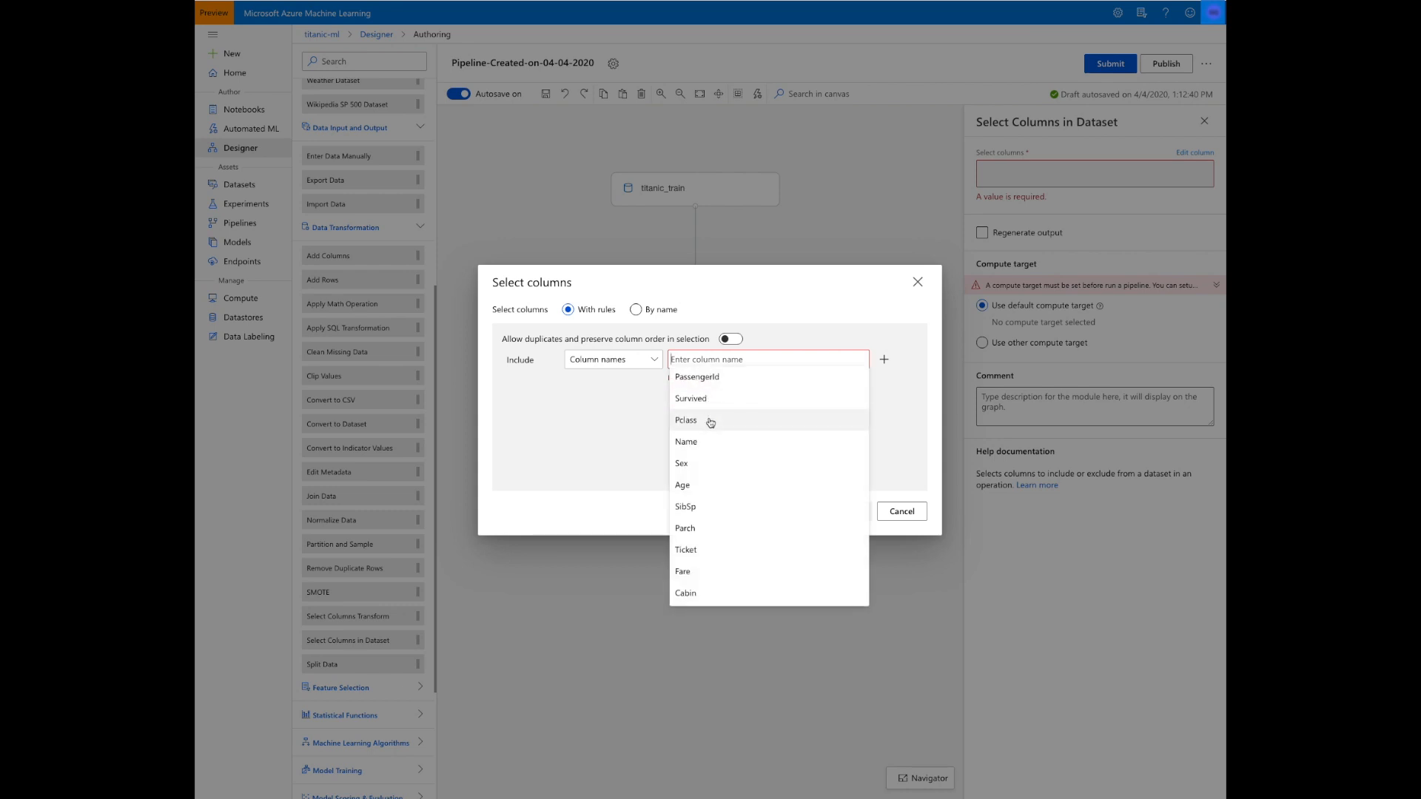
left_click(712, 401)
left_click(737, 362)
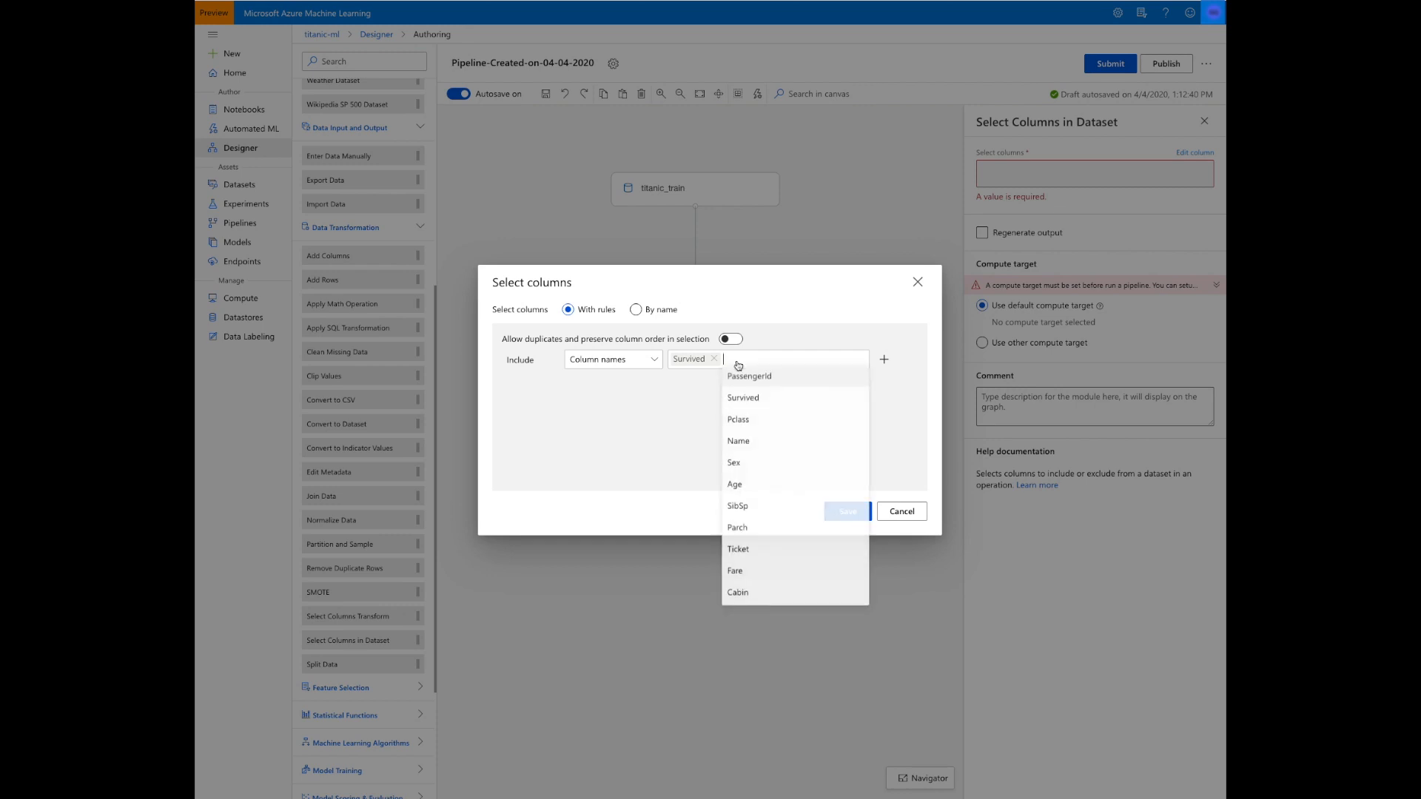
left_click(752, 419)
left_click(791, 361)
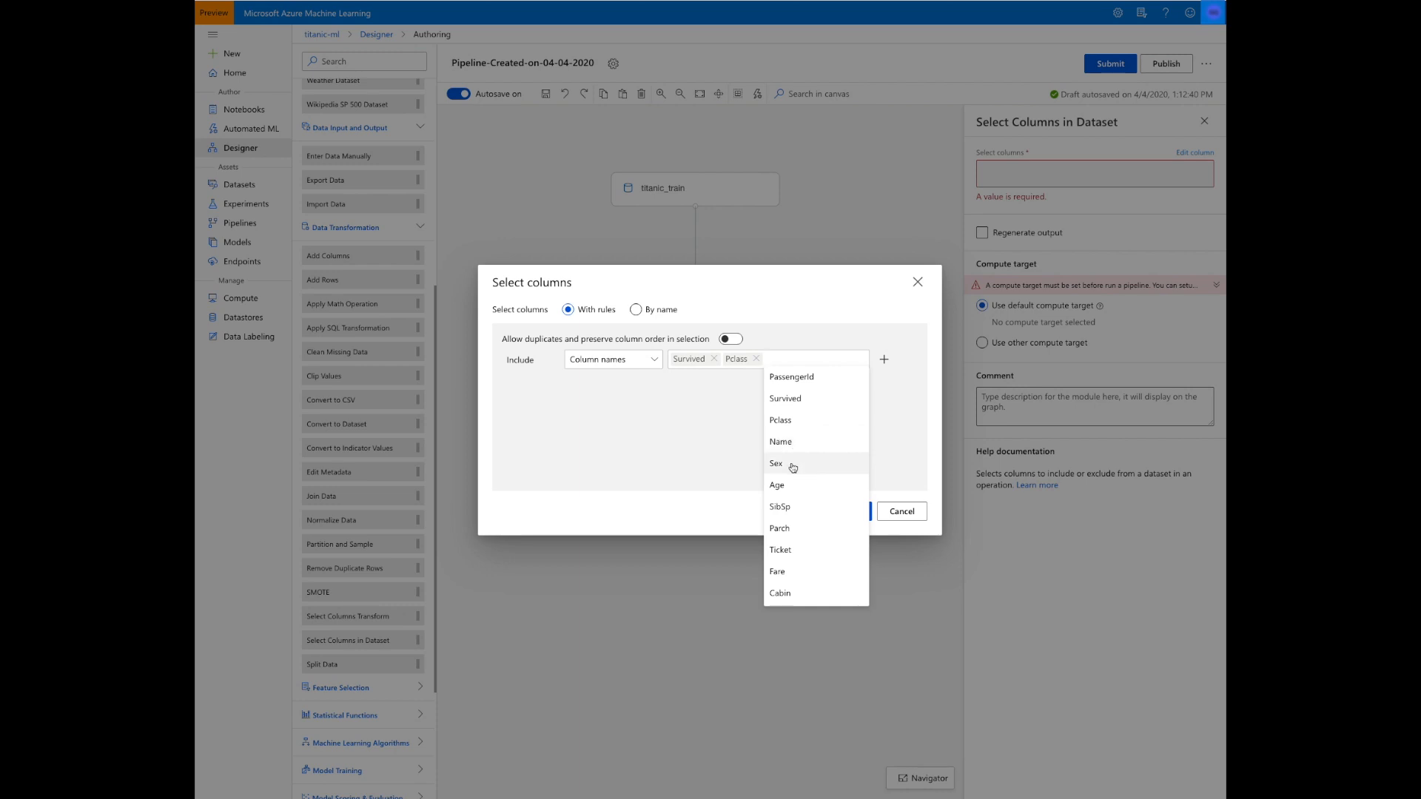
left_click(792, 464)
left_click(821, 370)
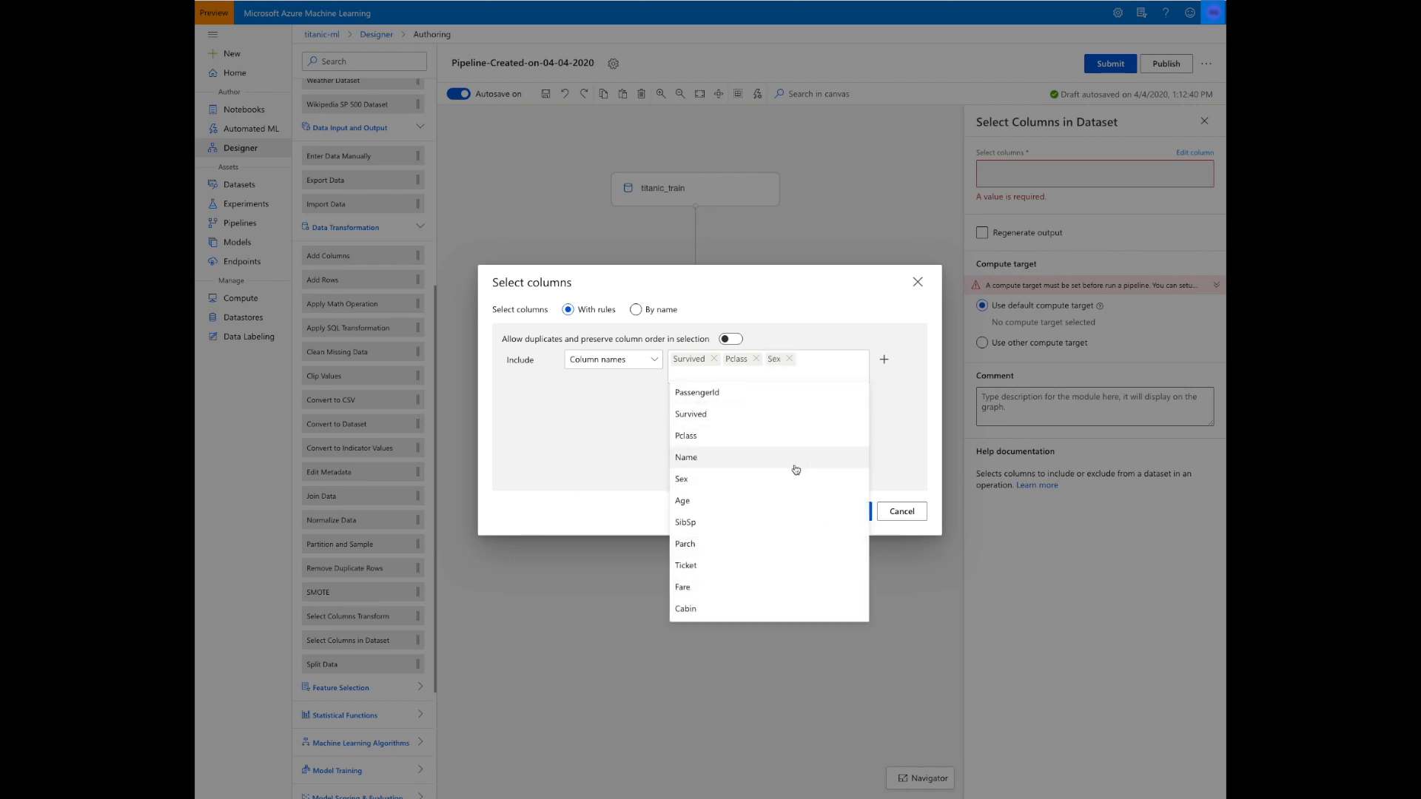
left_click(777, 500)
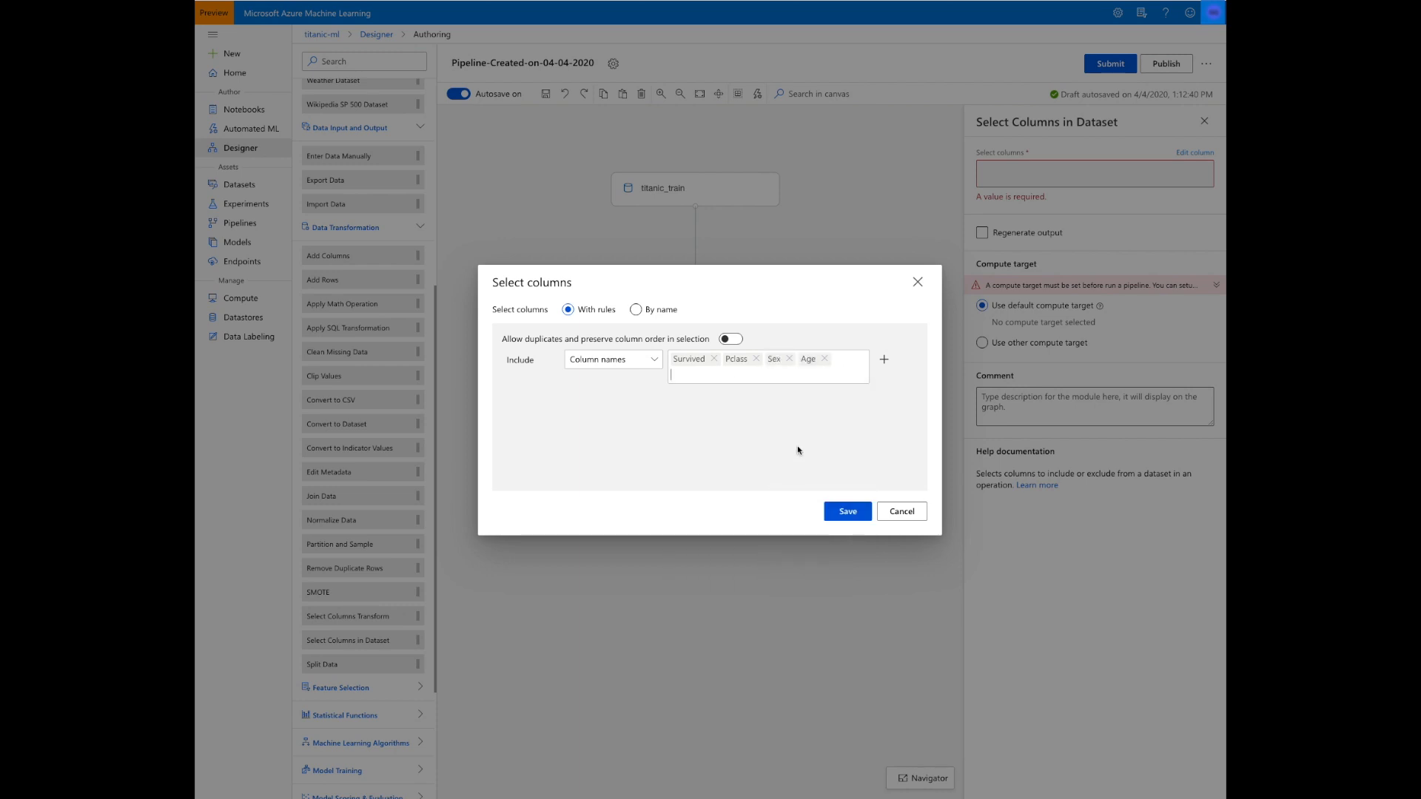
Add SibSp, Parch, Ticket, Fare and Cabin to the included column names and save the selection.
left_click(840, 377)
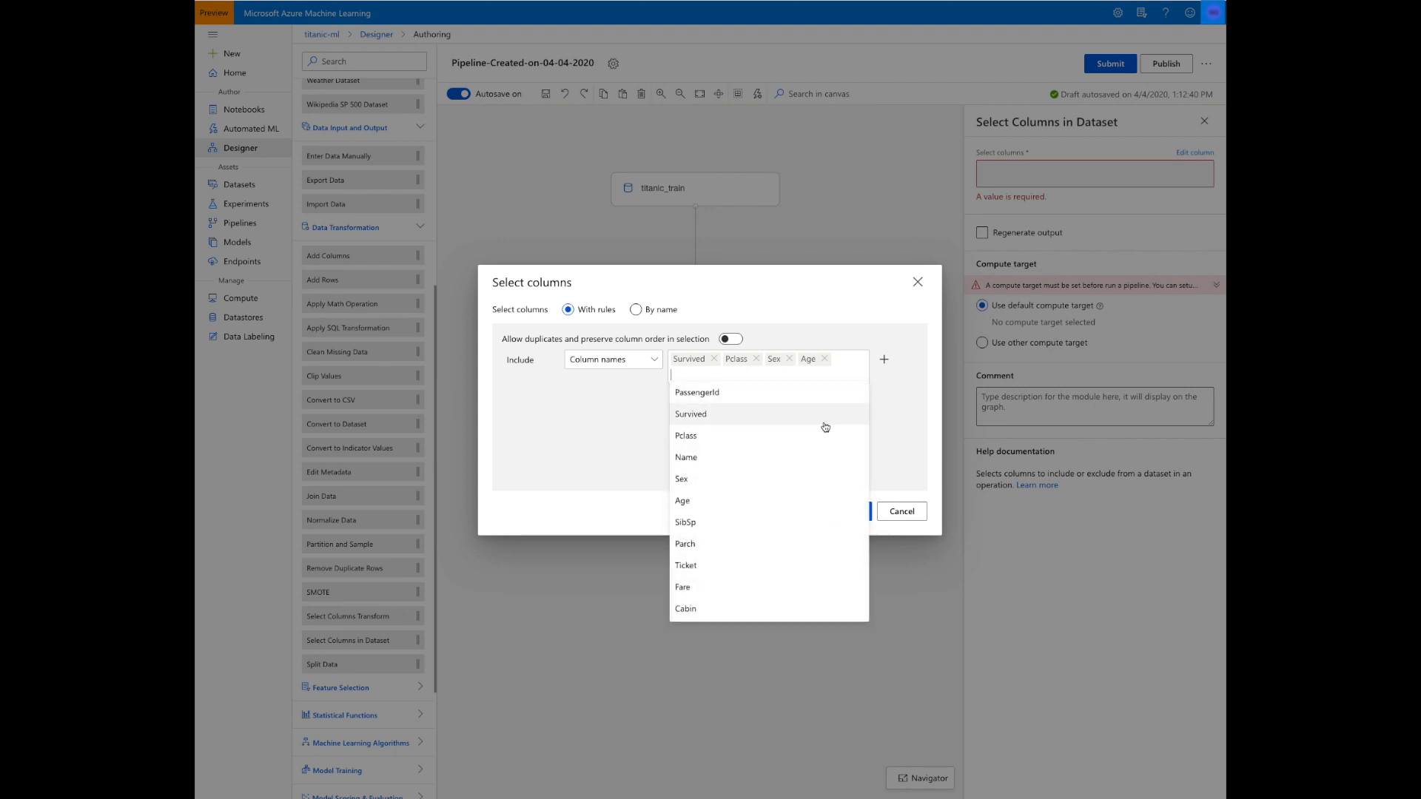
left_click(783, 518)
left_click(811, 378)
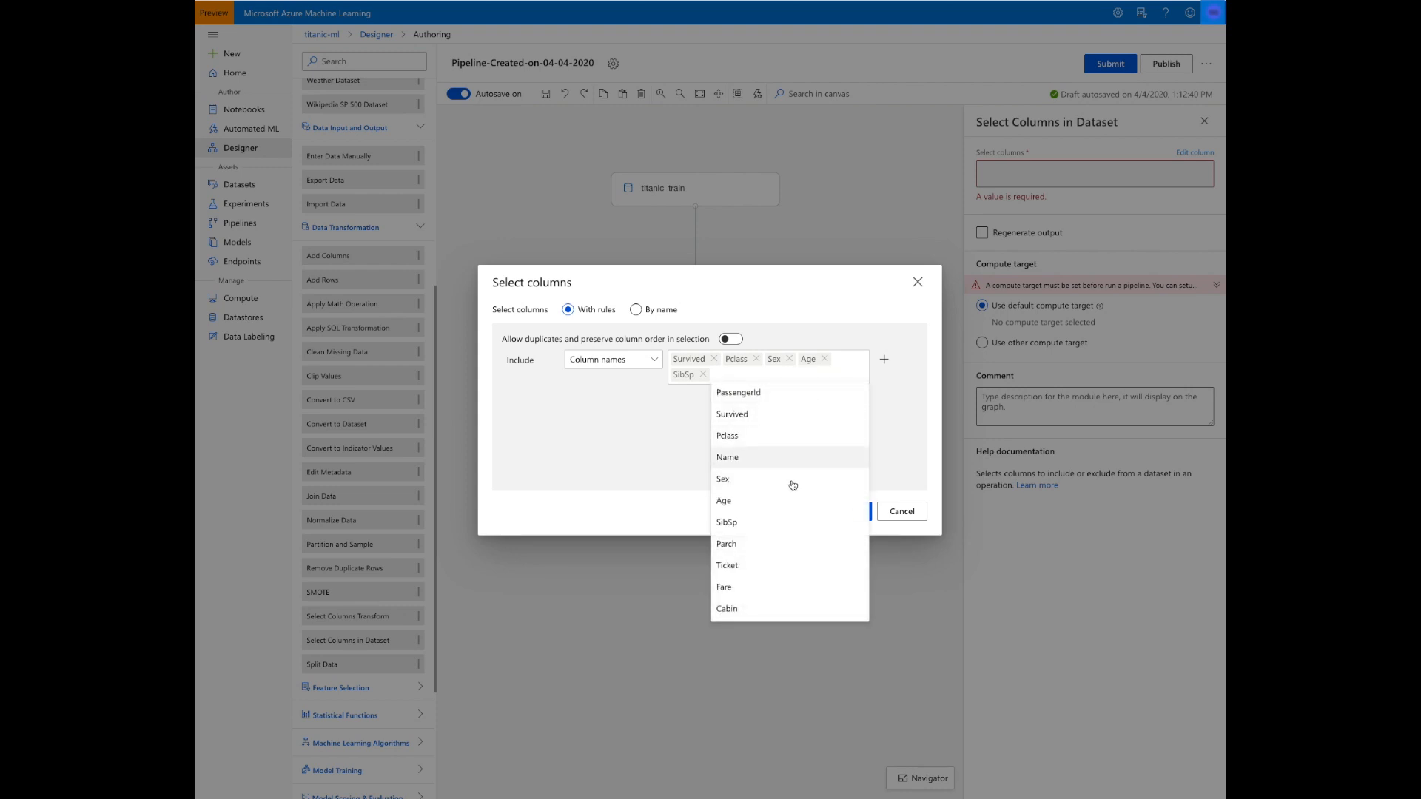
left_click(789, 542)
left_click(782, 380)
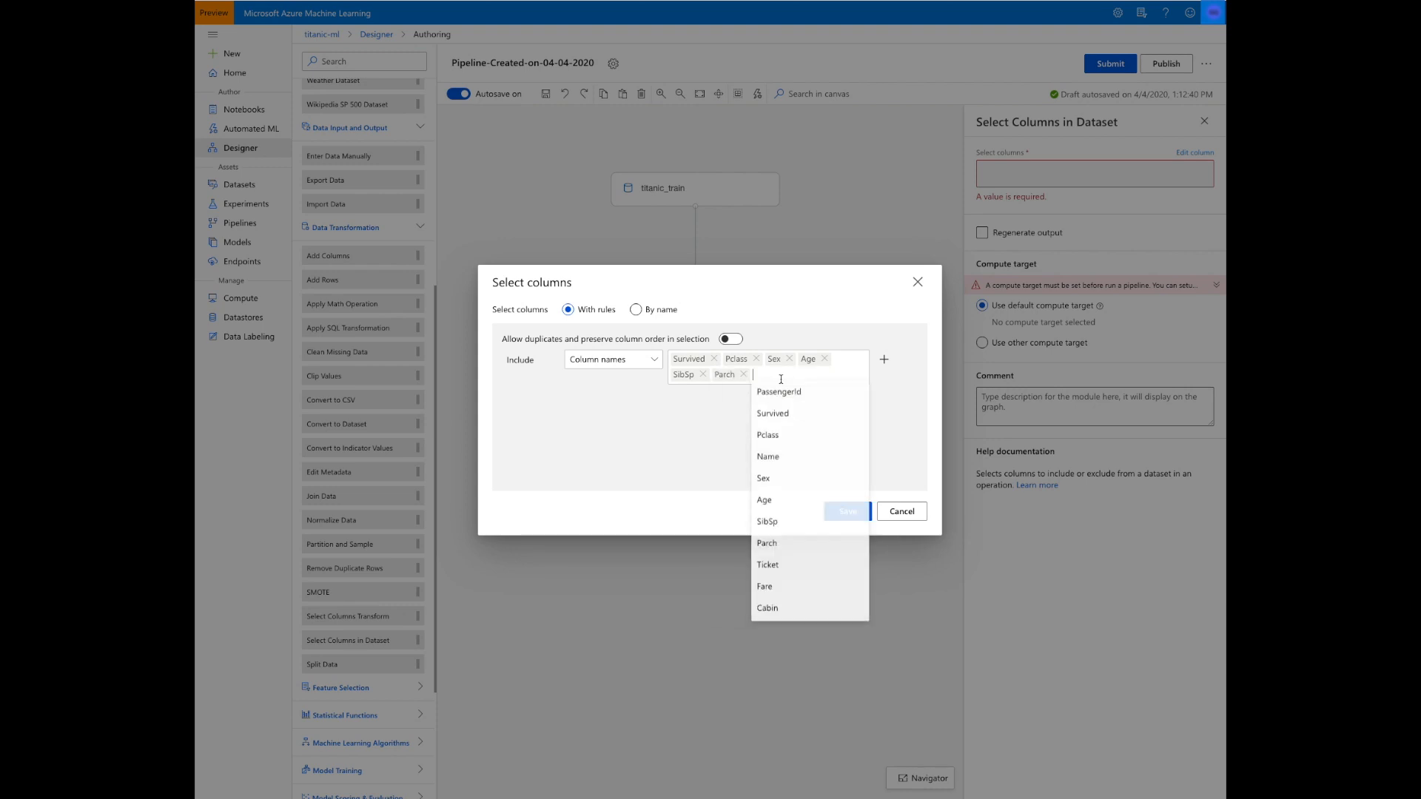
left_click(793, 565)
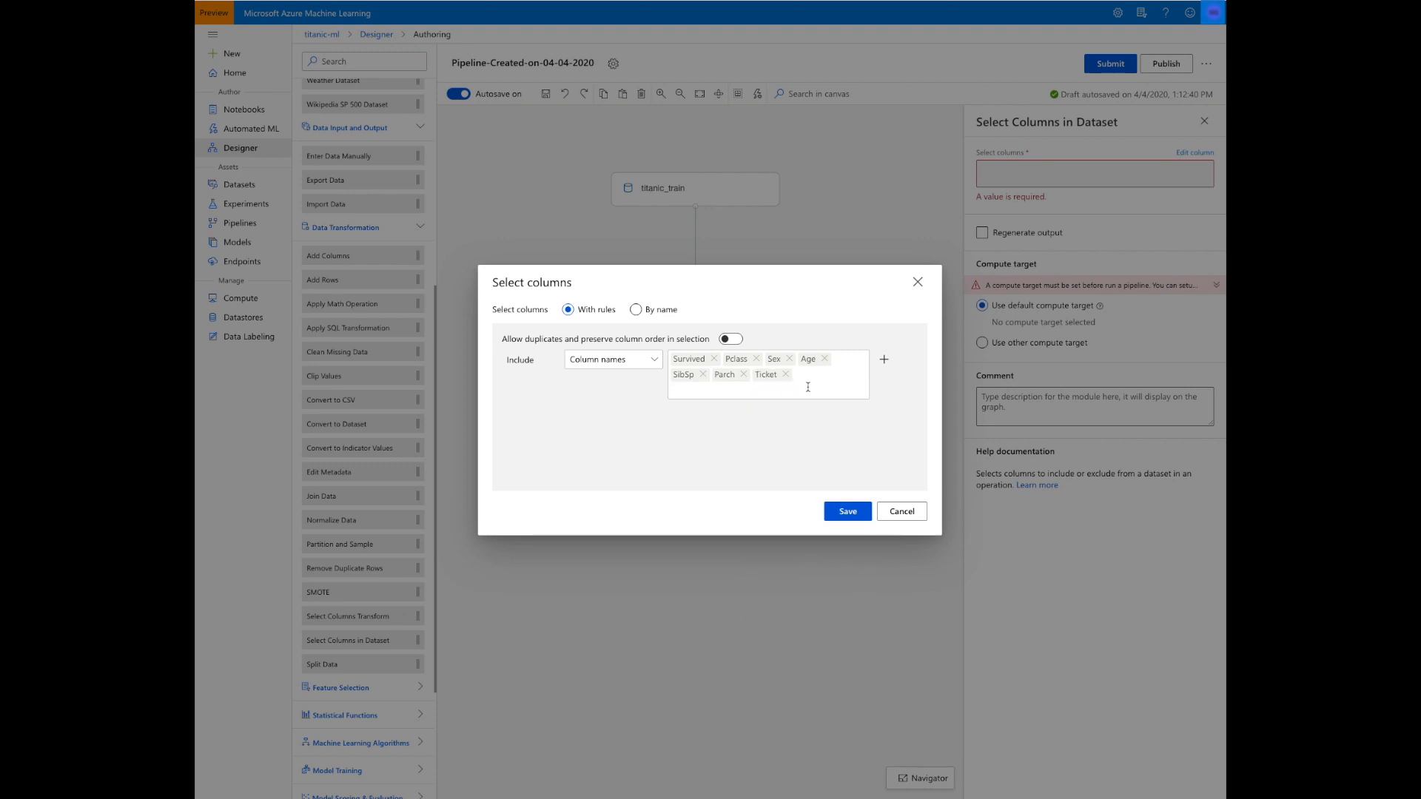
left_click(807, 386)
left_click(779, 593)
left_click(842, 392)
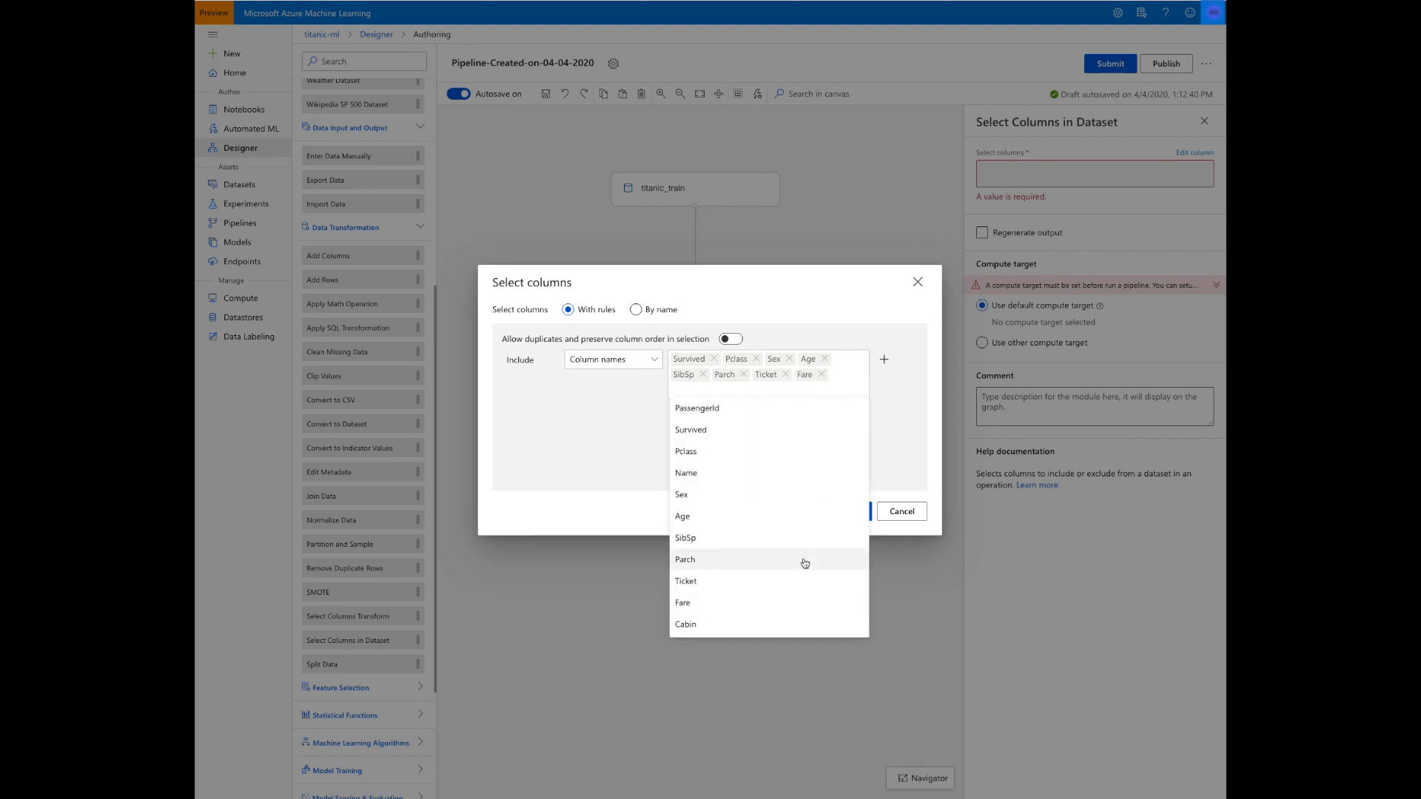
left_click(783, 623)
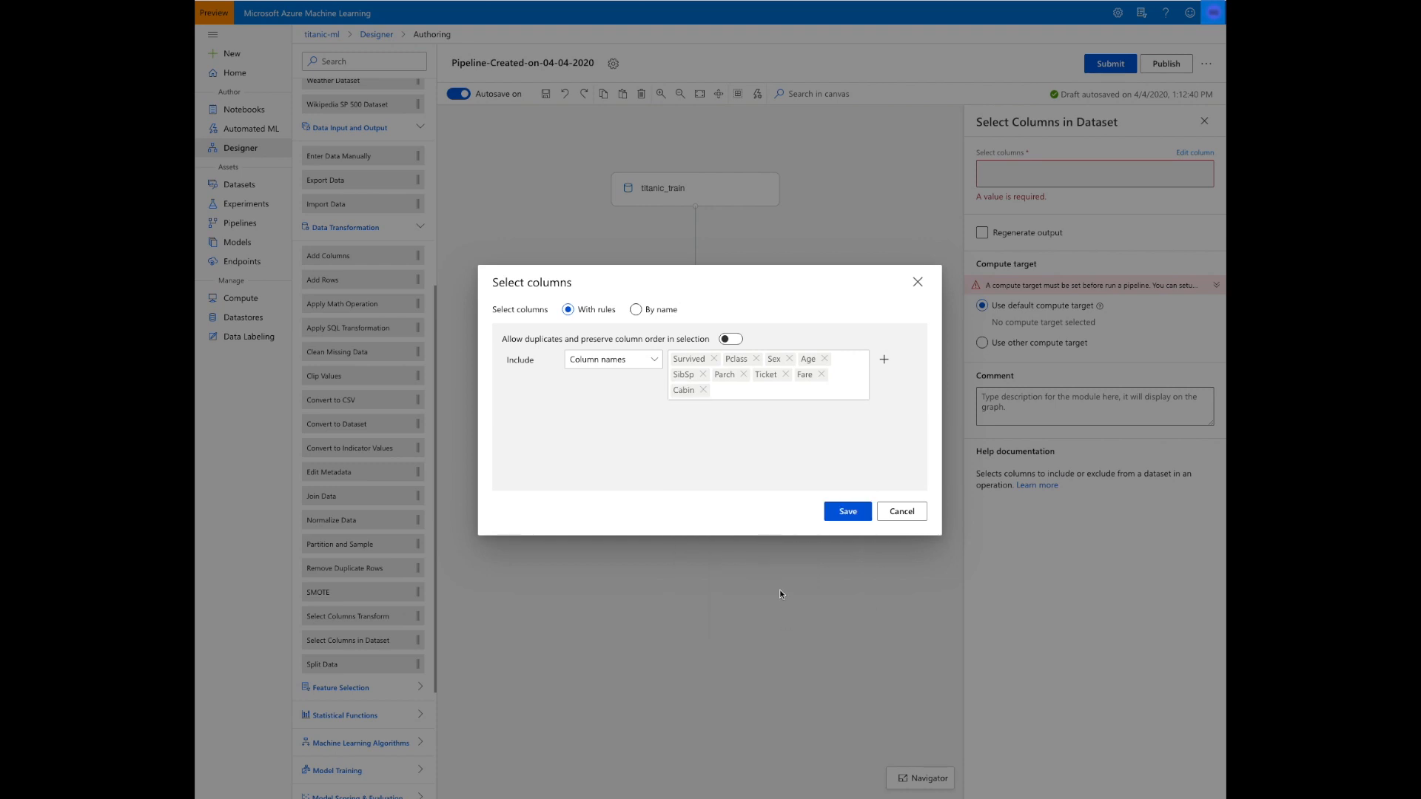
left_click(846, 394)
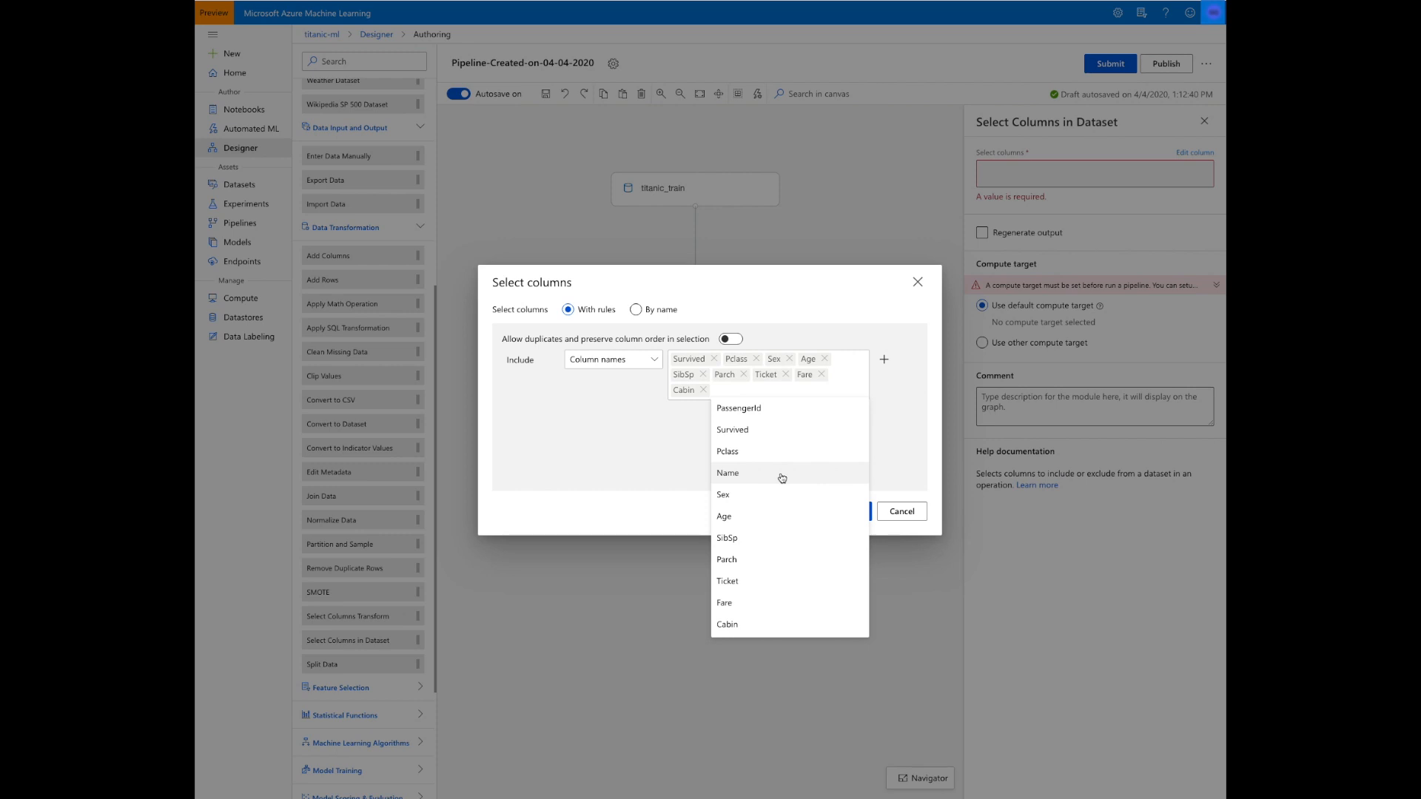
left_click(886, 459)
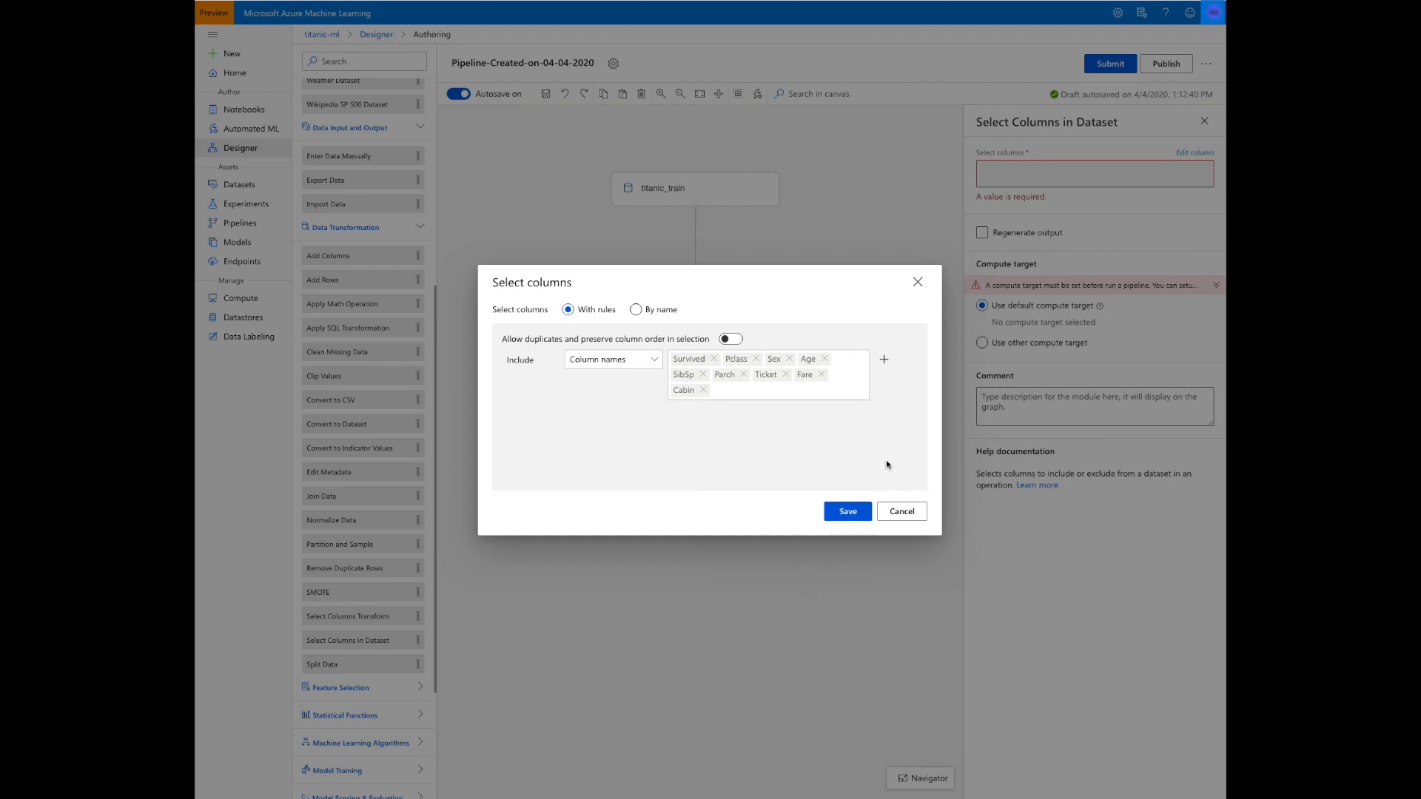
left_click(854, 512)
left_click(849, 501)
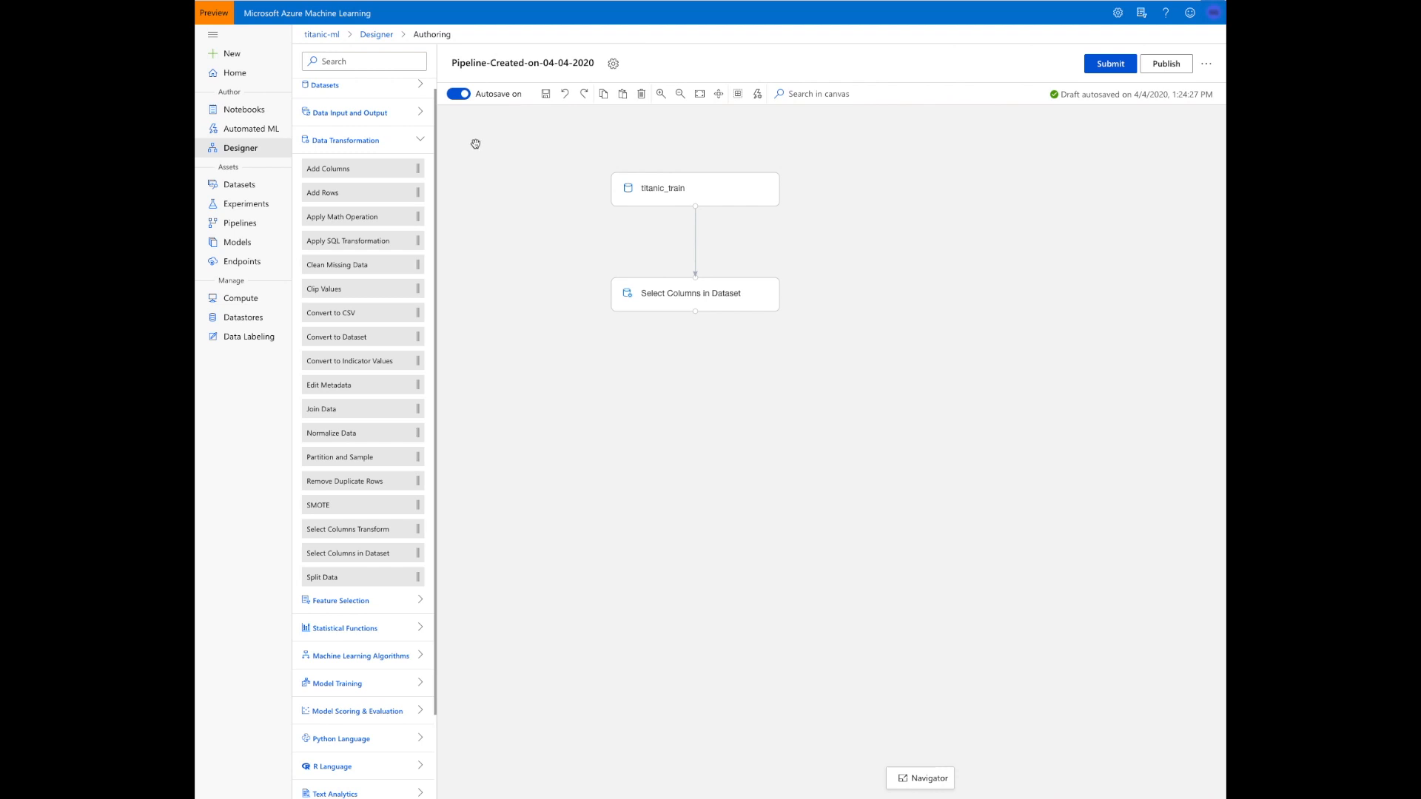
Explore the registered titanic_train dataset's preview and profile, sorting the profile by missing count in descending order.
left_click(253, 191)
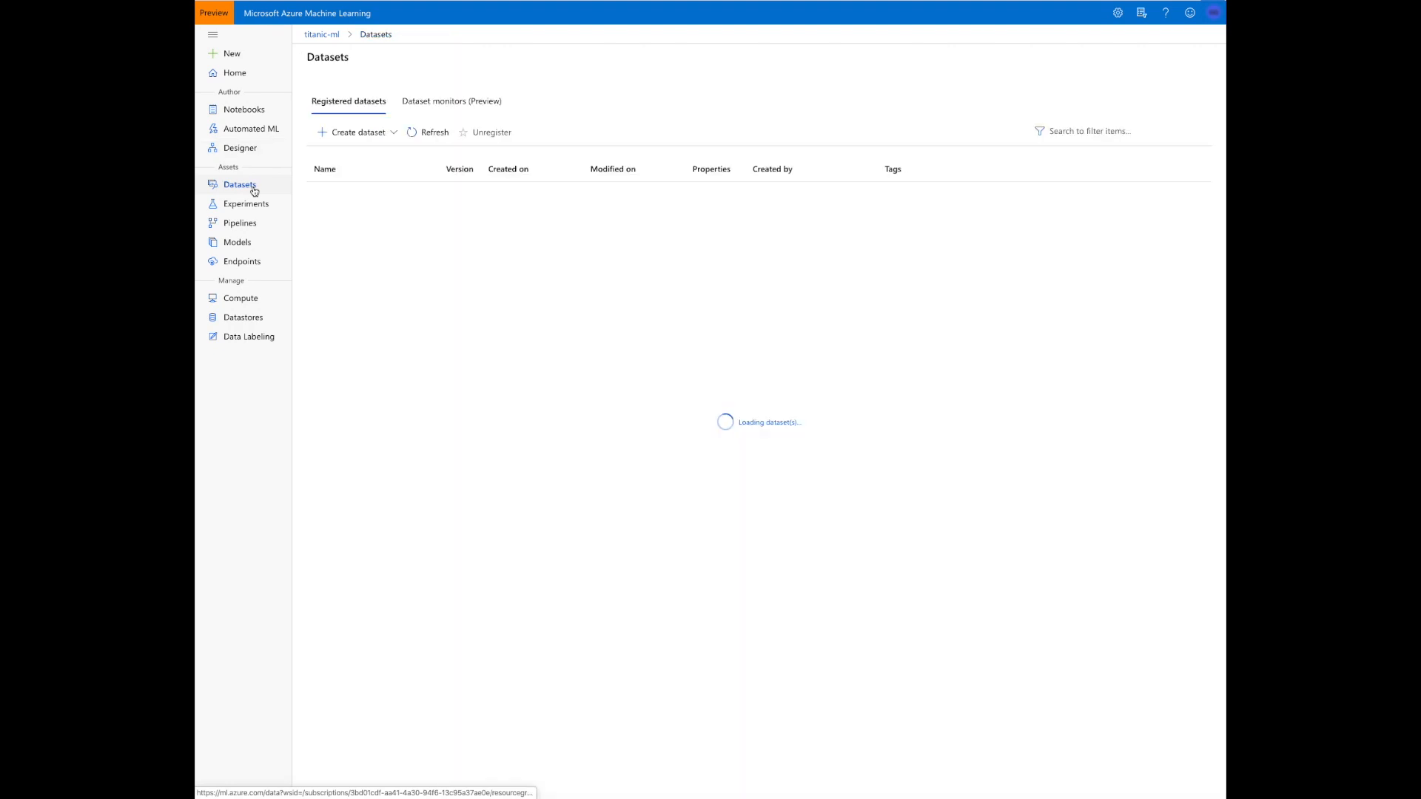
left_click(322, 195)
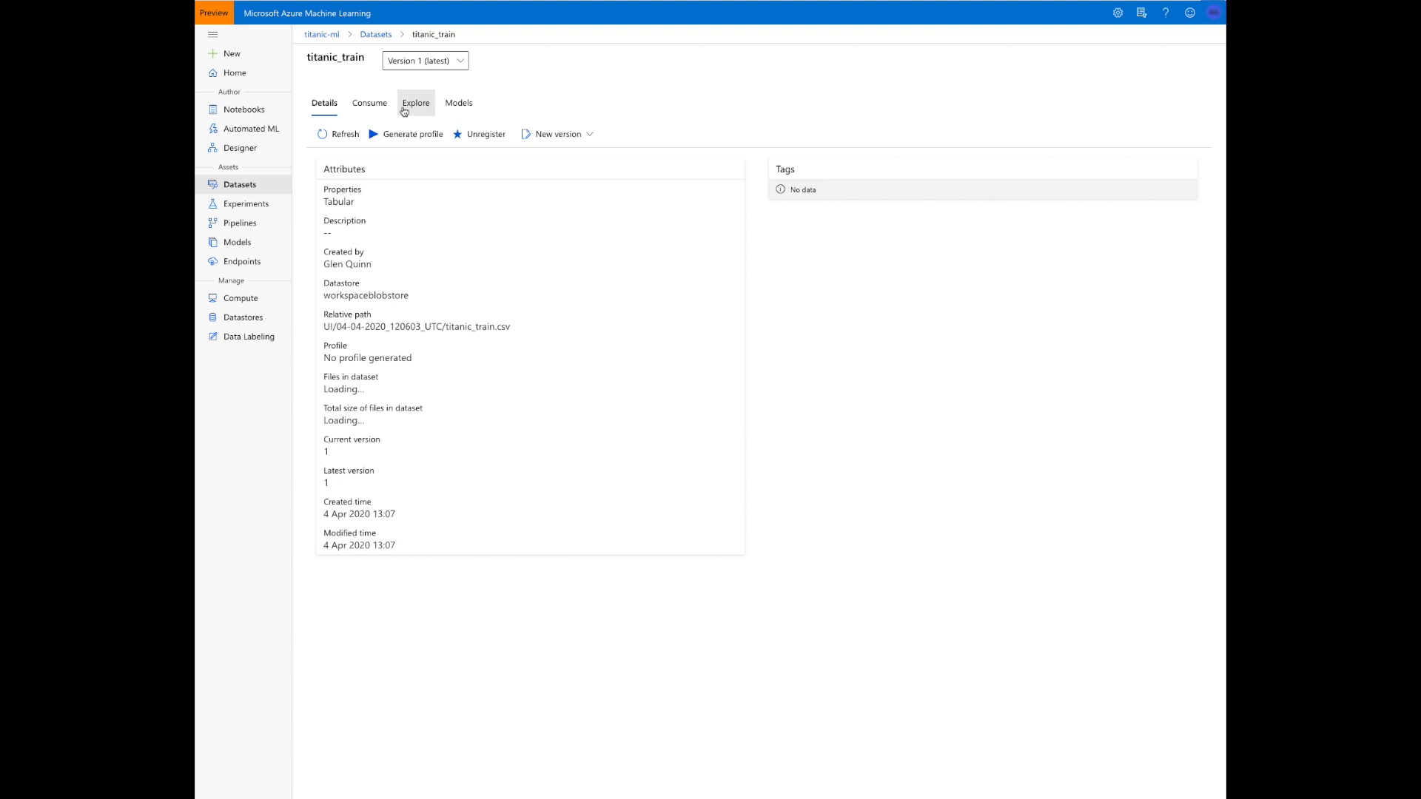
left_click(411, 104)
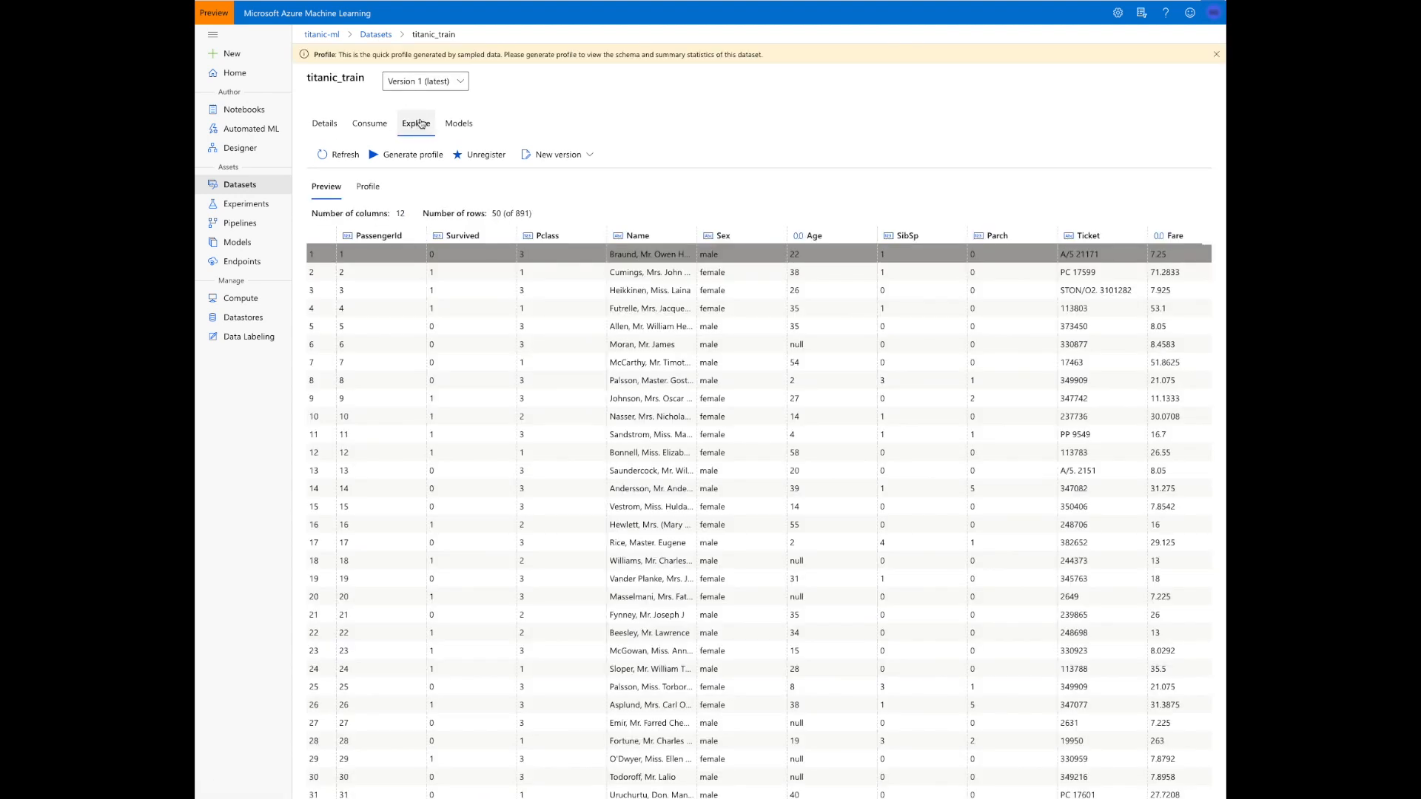
left_click(368, 188)
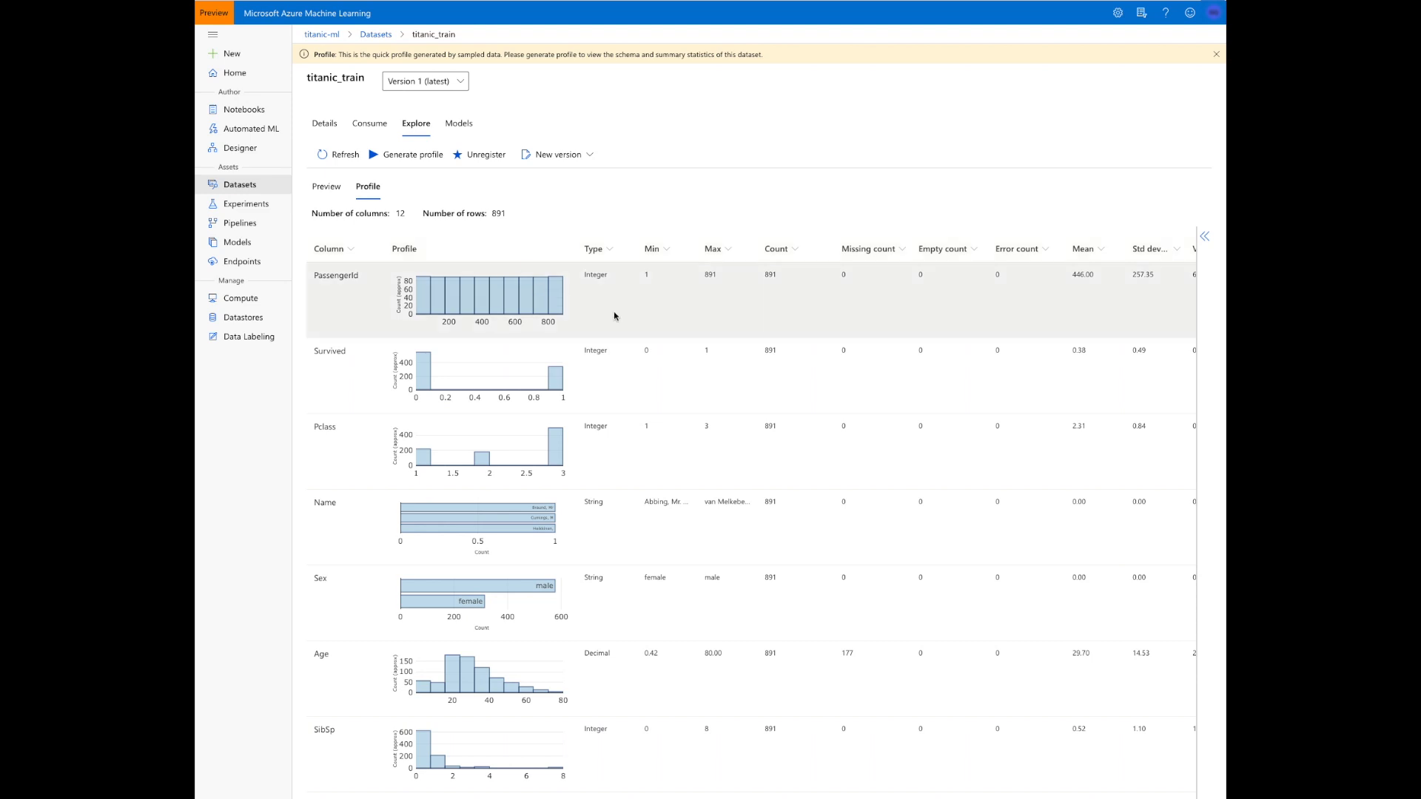
left_click(902, 252)
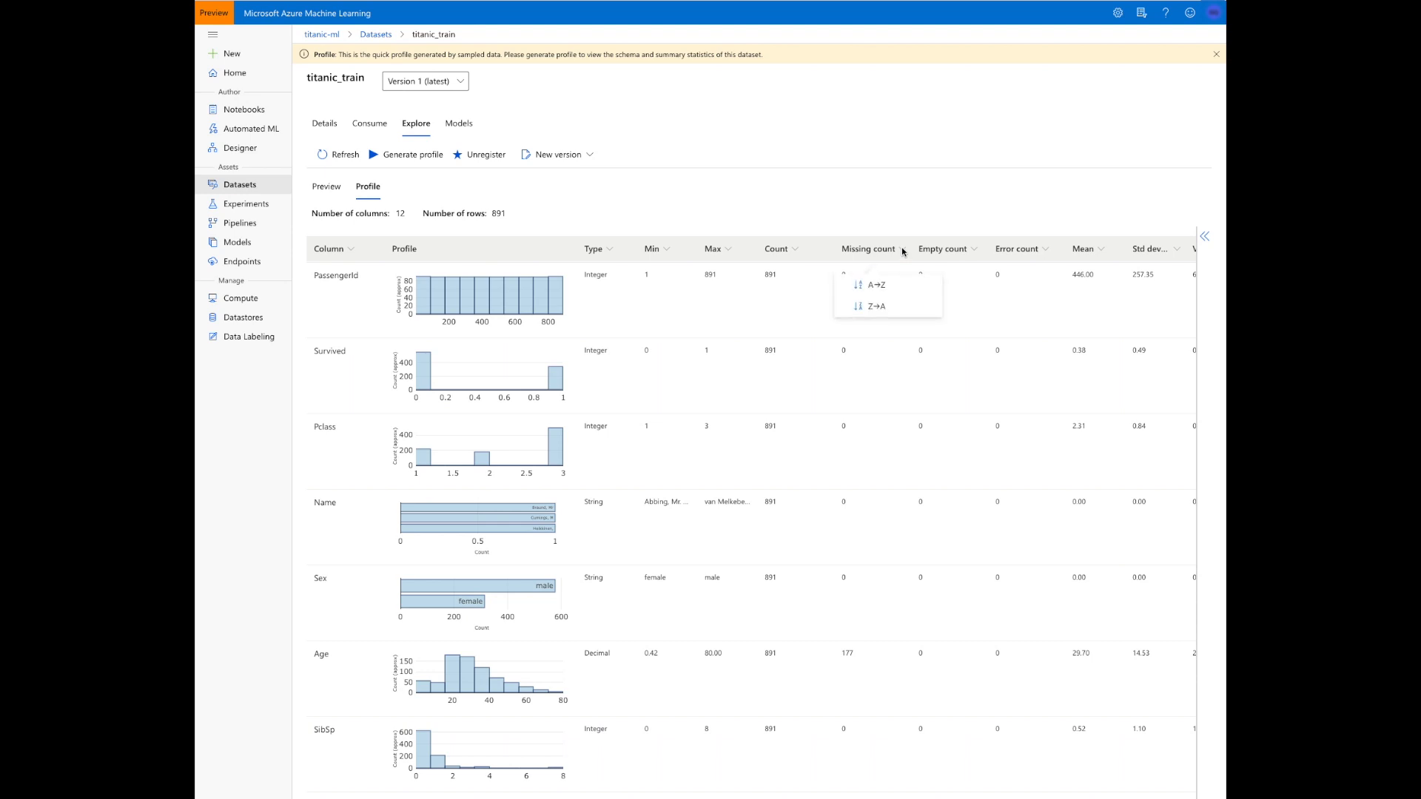
left_click(888, 307)
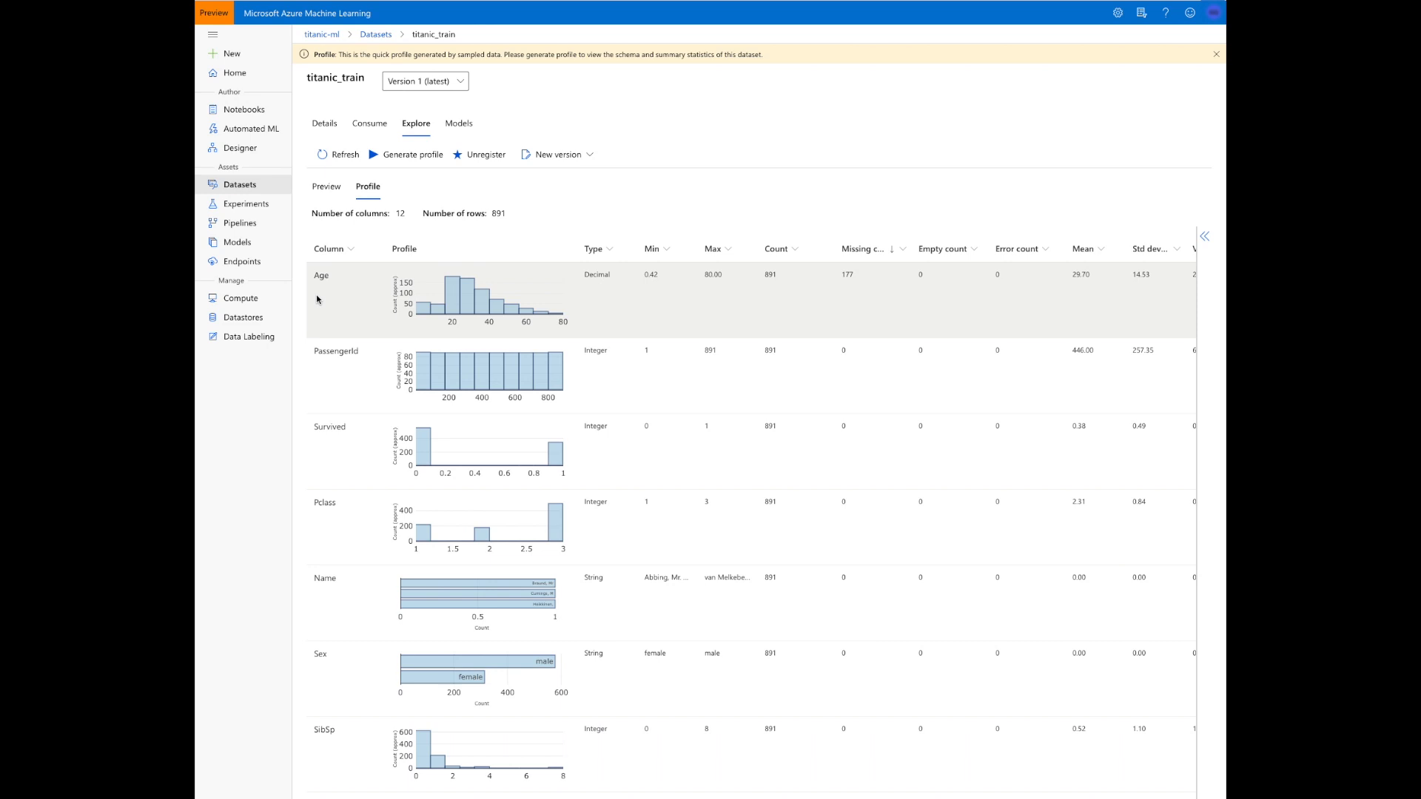
Reopen the pipeline draft Pipeline-Created-on-04-04-2020 in the Designer and add a Clean Missing Data module below Select Columns in Dataset.
left_click(248, 150)
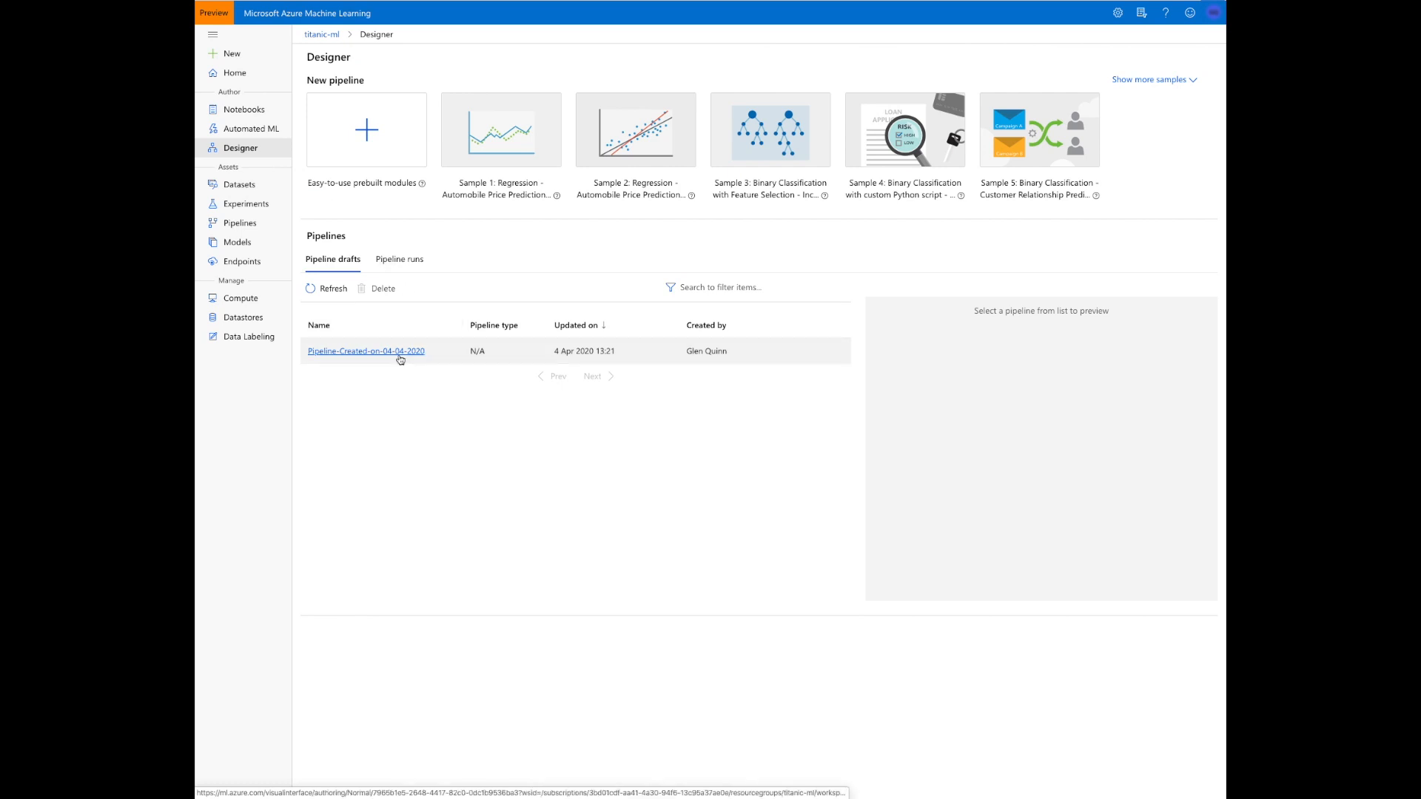
left_click(399, 353)
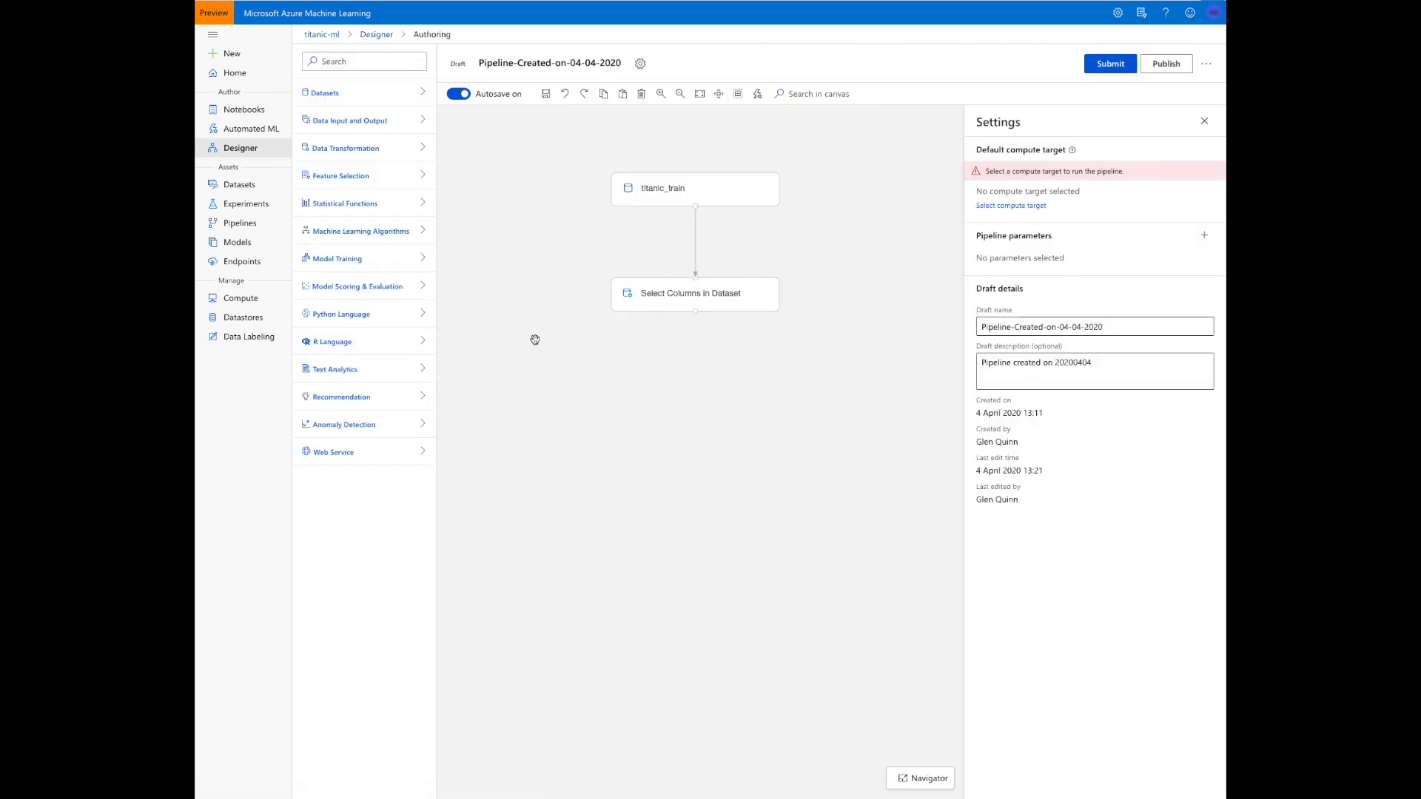
left_click(407, 151)
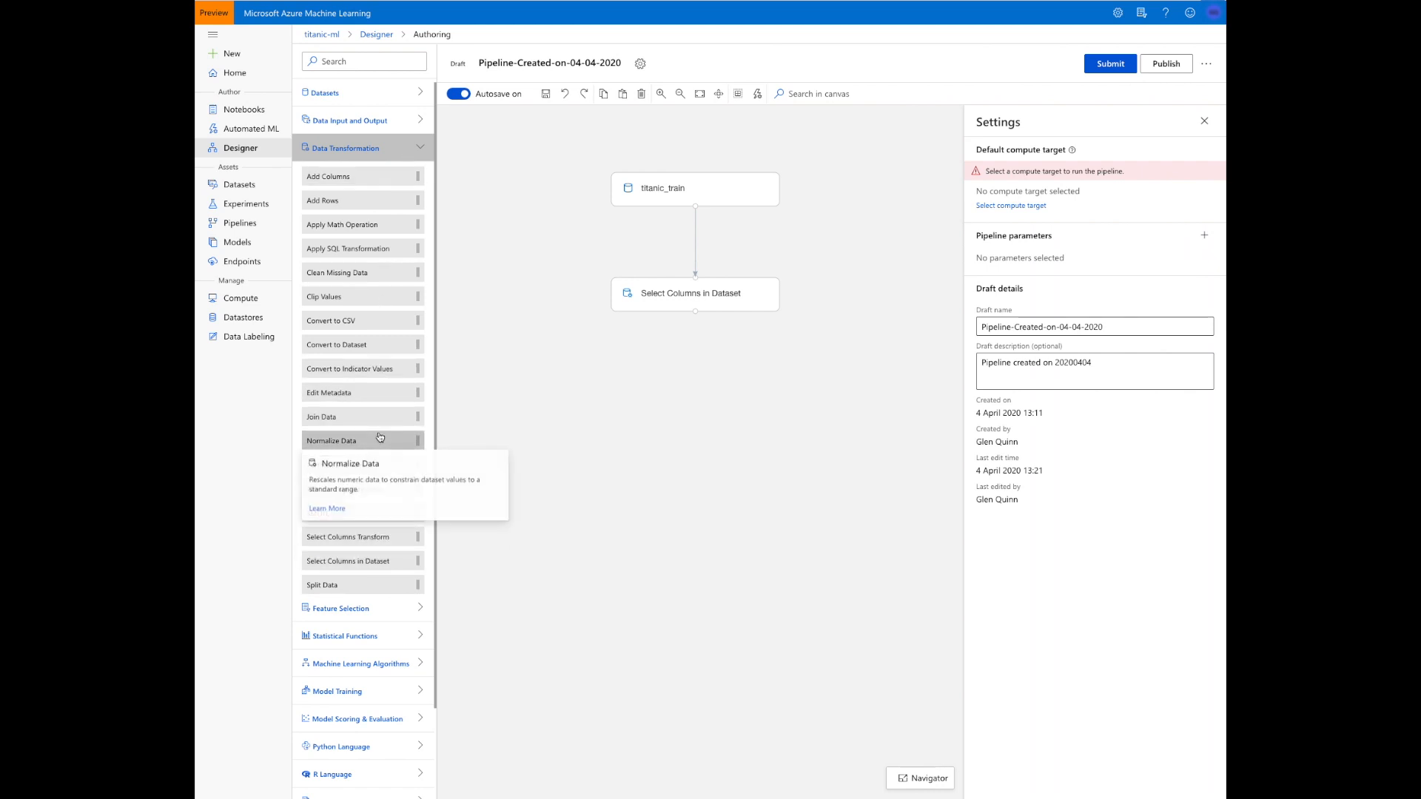
left_click_drag(347, 274, 703, 399)
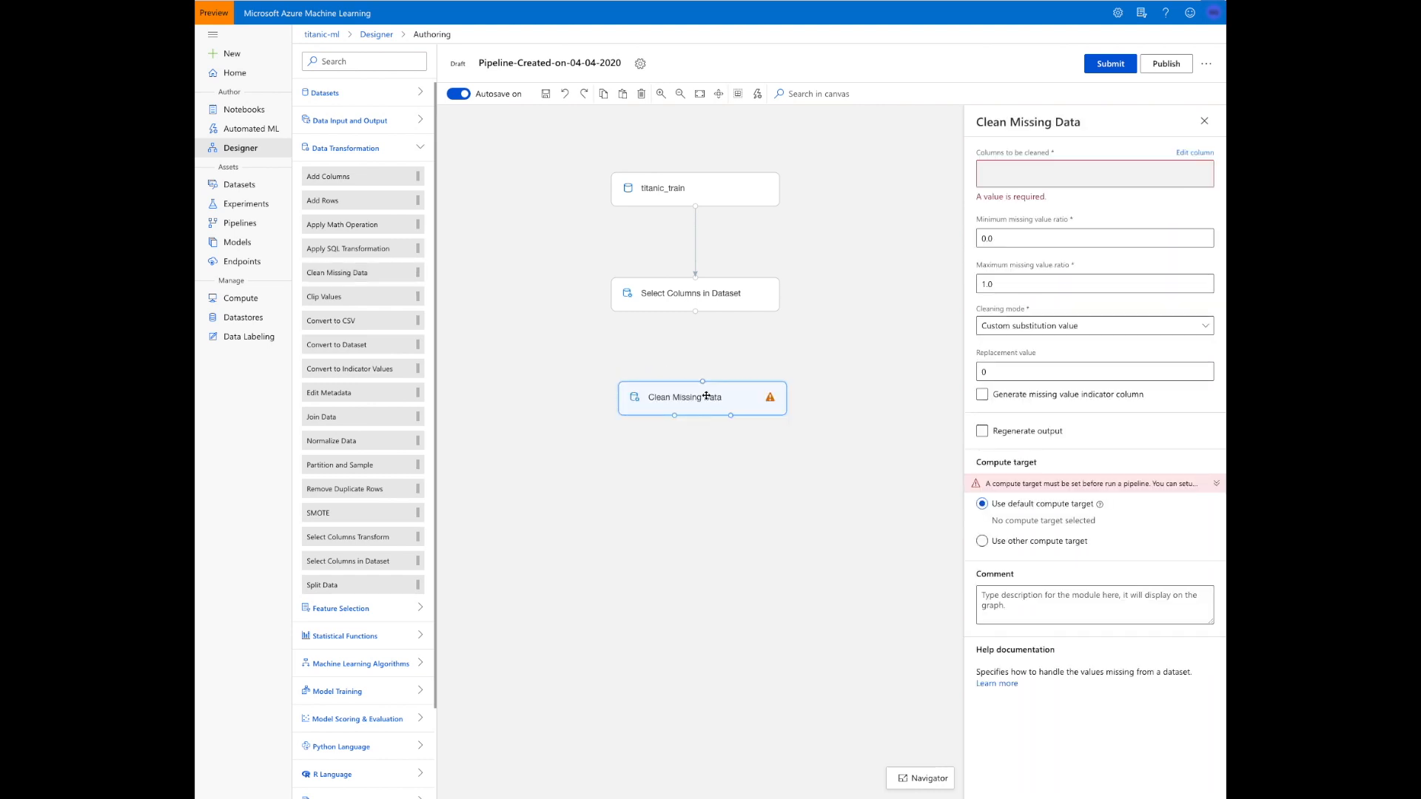
Set the Clean Missing Data module's columns to be cleaned to the column name age and save the selection.
left_click(1188, 154)
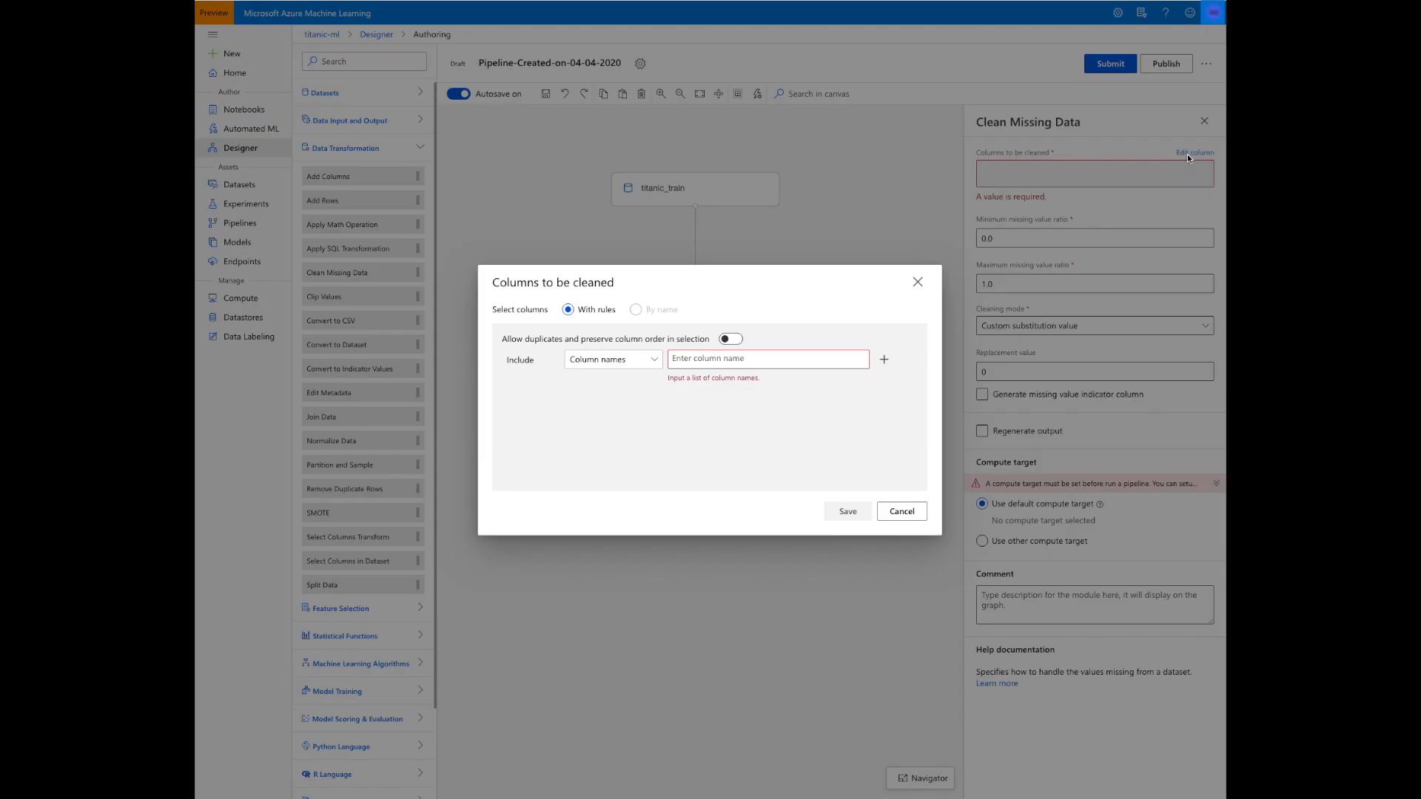
left_click(788, 359)
type("age")
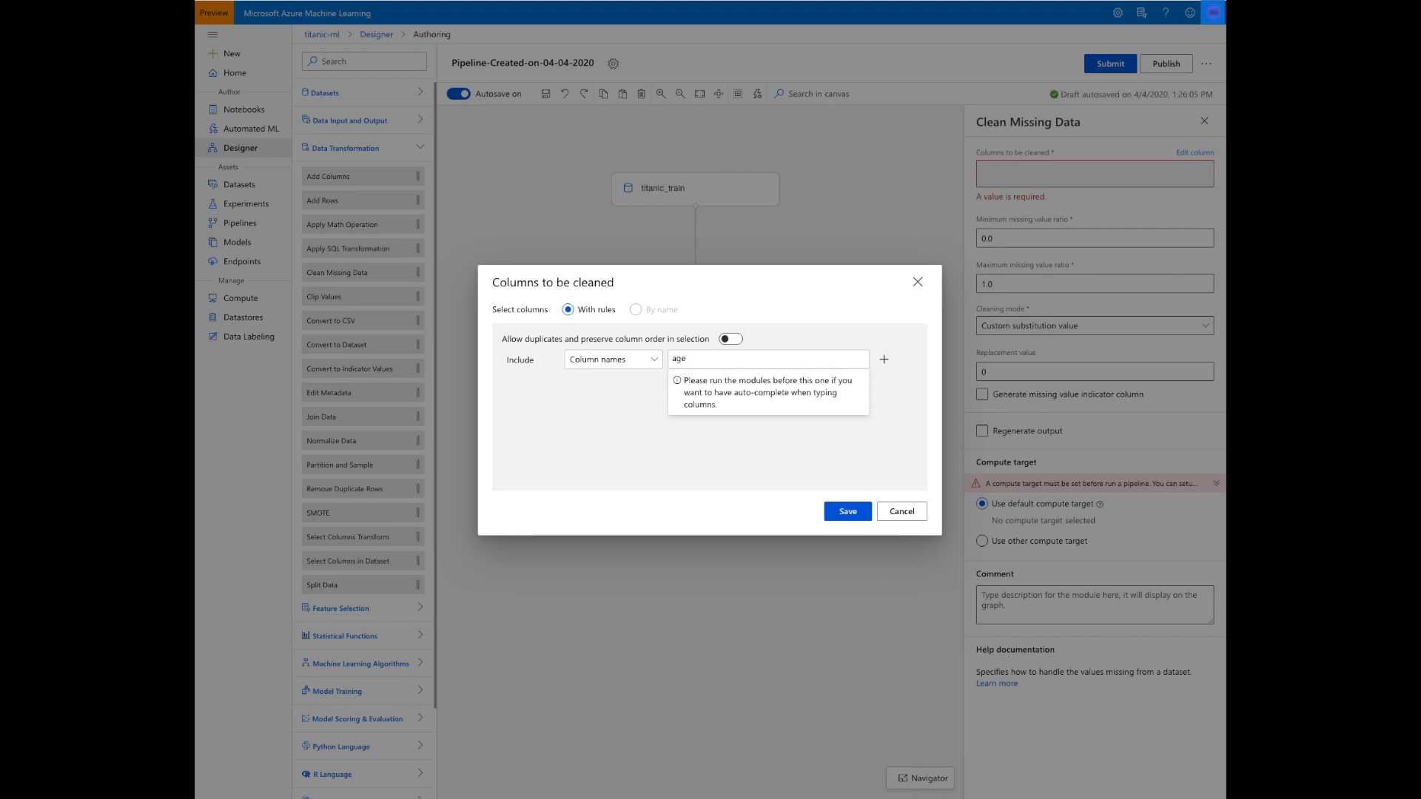
key("Return")
left_click(866, 513)
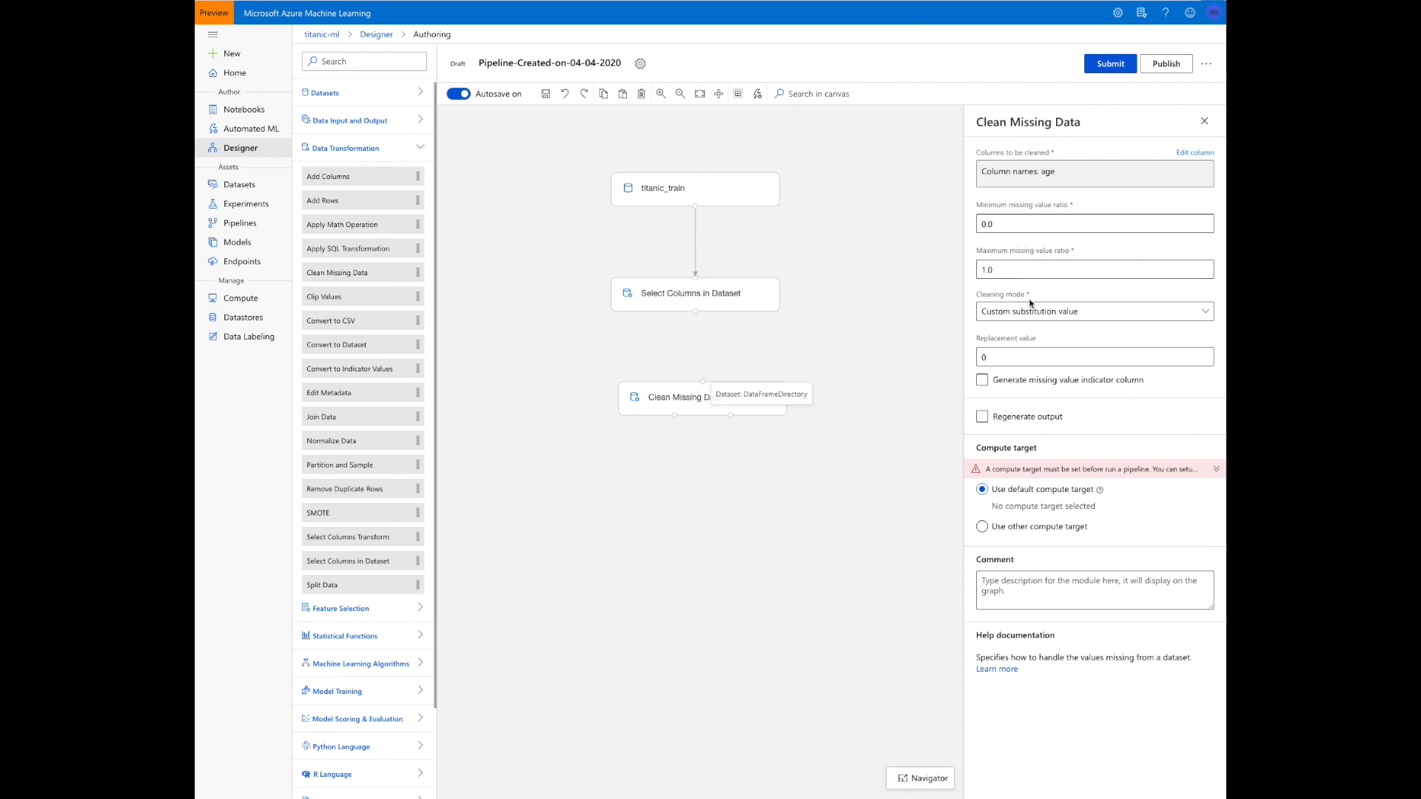
Set the cleaning mode to Remove entire row and connect Select Columns in Dataset's output to Clean Missing Data.
left_click(1029, 318)
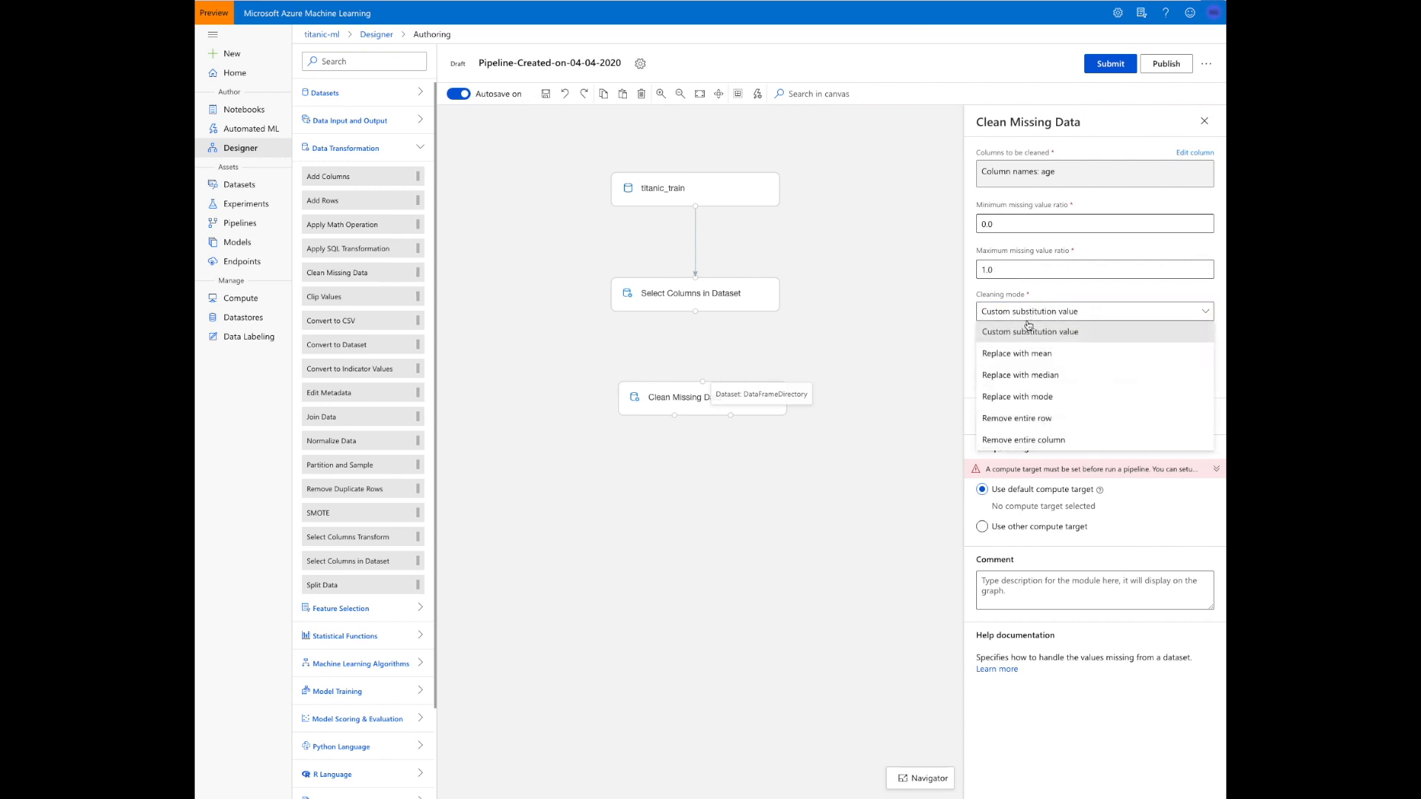
left_click(1056, 415)
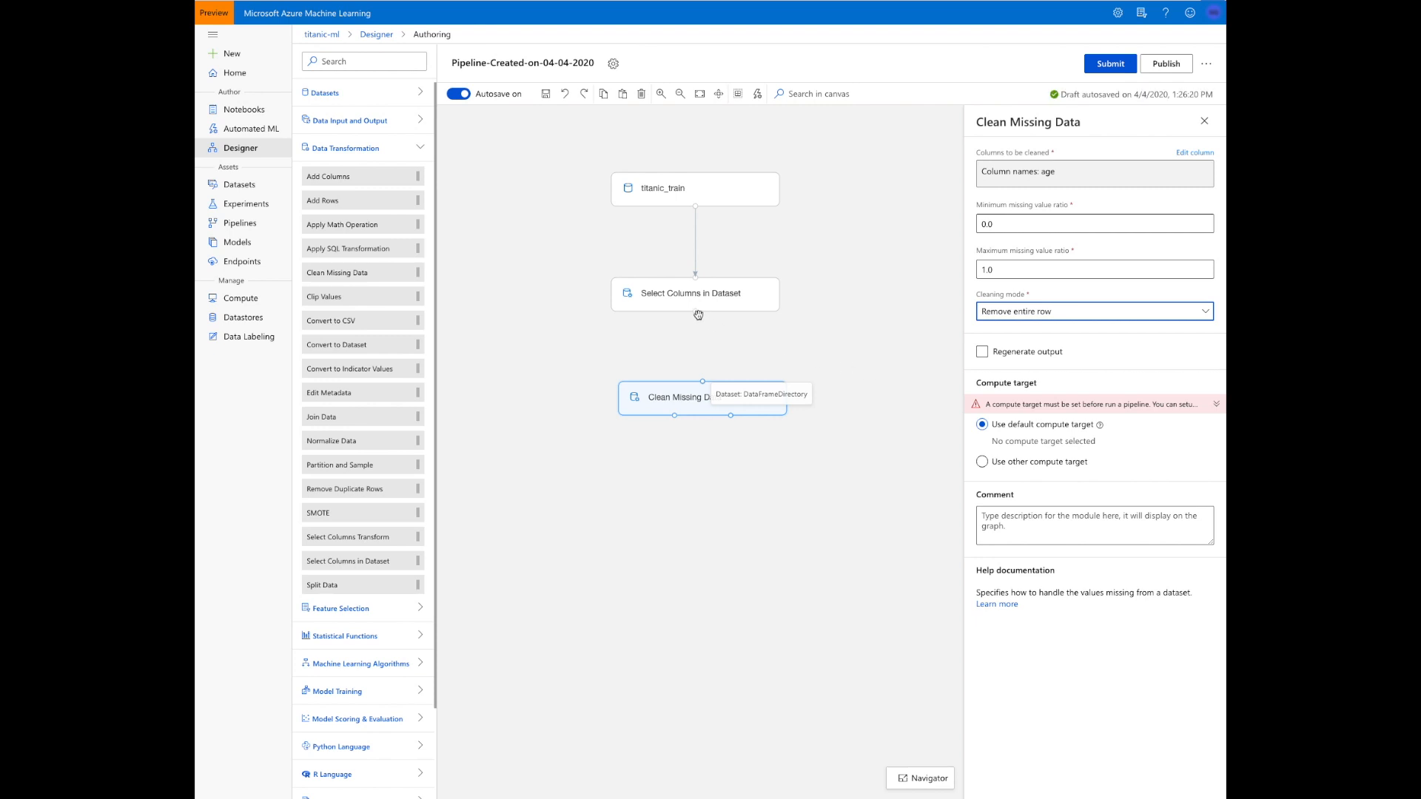
left_click_drag(695, 311, 702, 381)
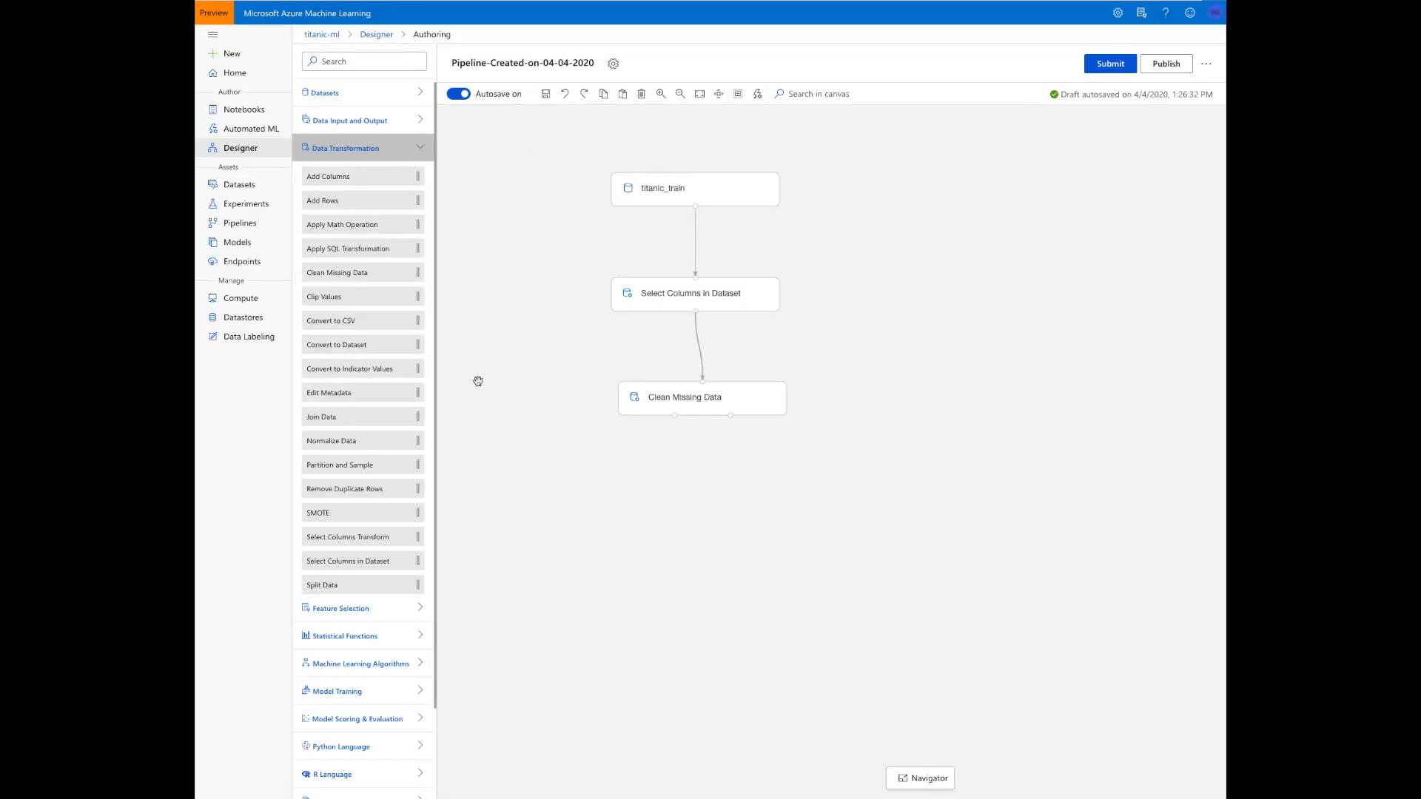
Add a Split Data module with a first-output row fraction of 0.8 and connect Clean Missing Data's first output to it.
left_click_drag(381, 582, 702, 492)
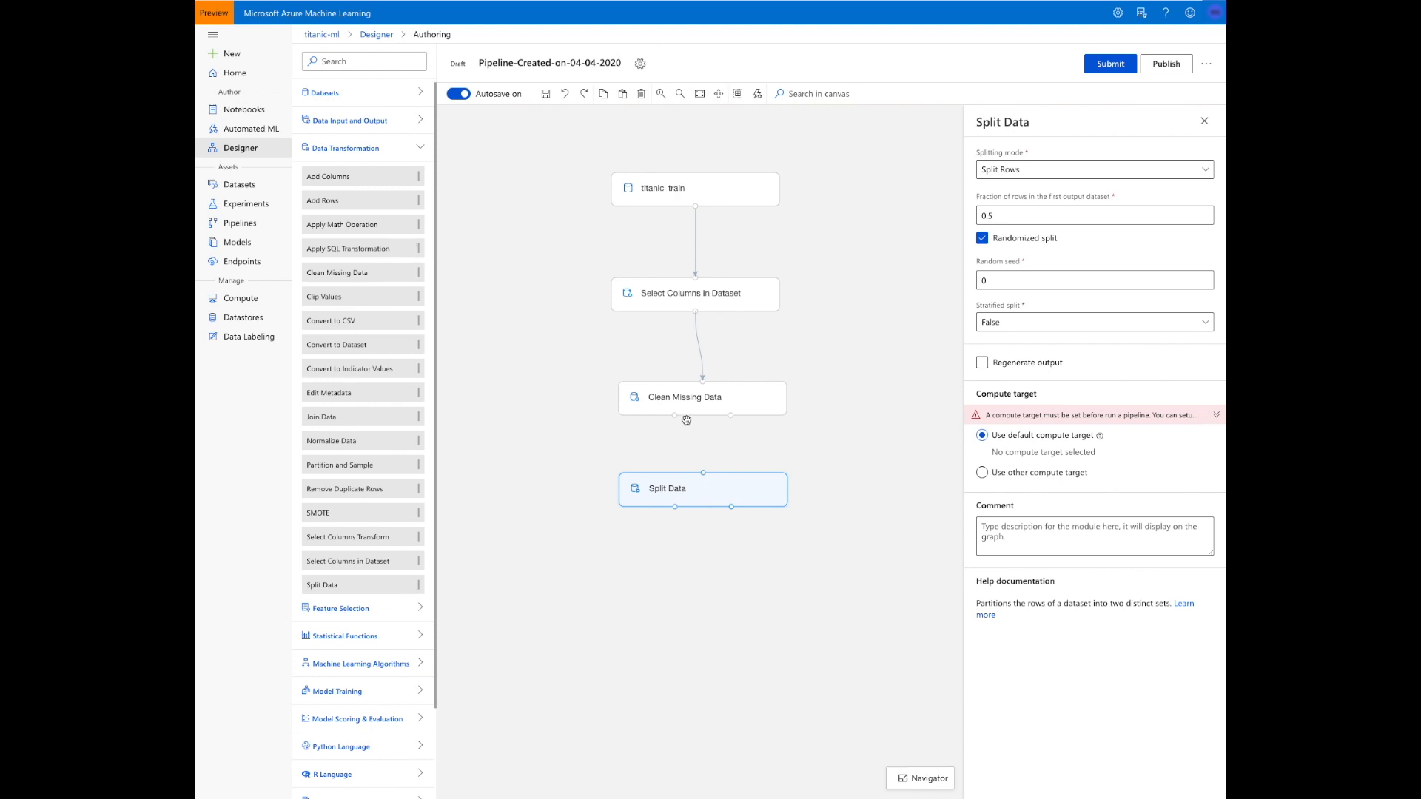
left_click(1025, 217)
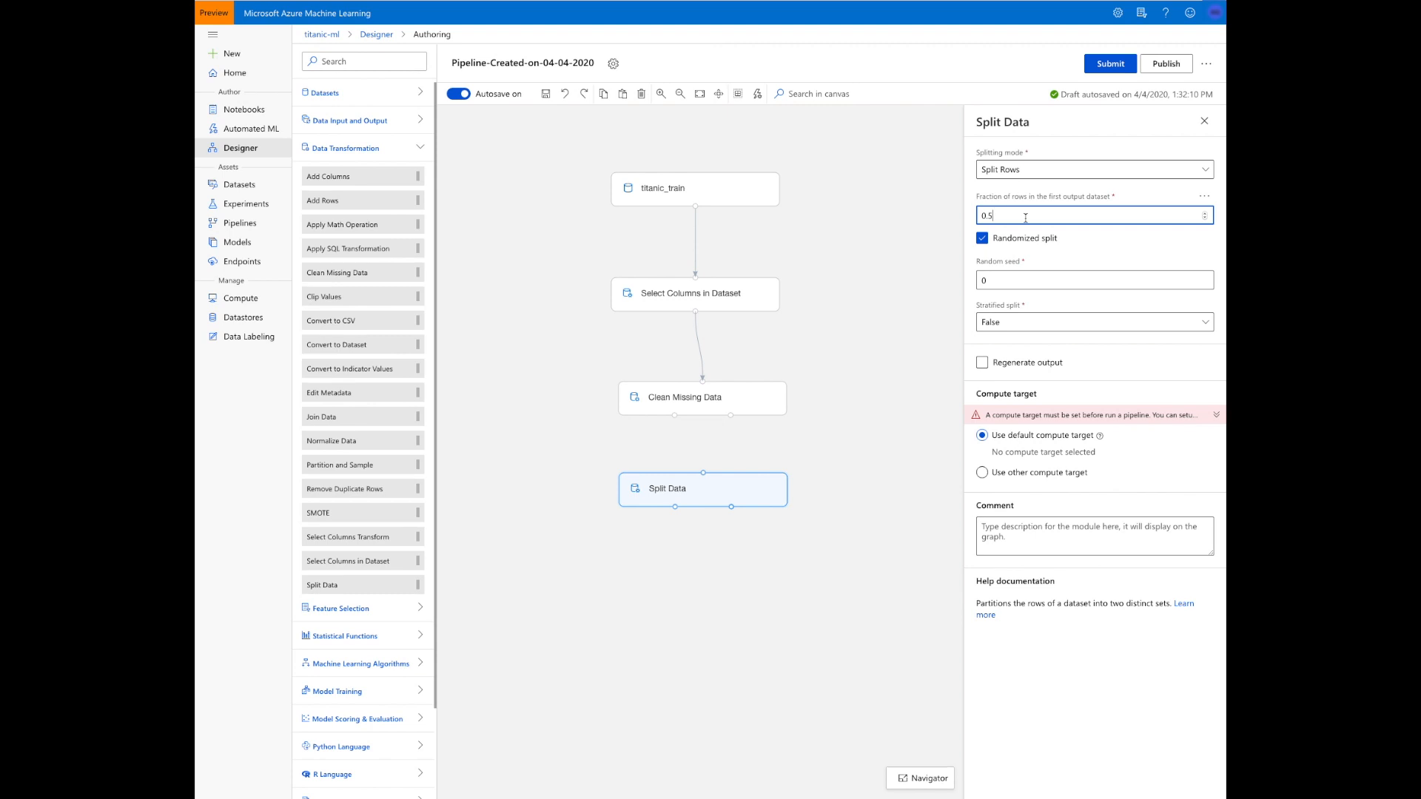
key("BackSpace")
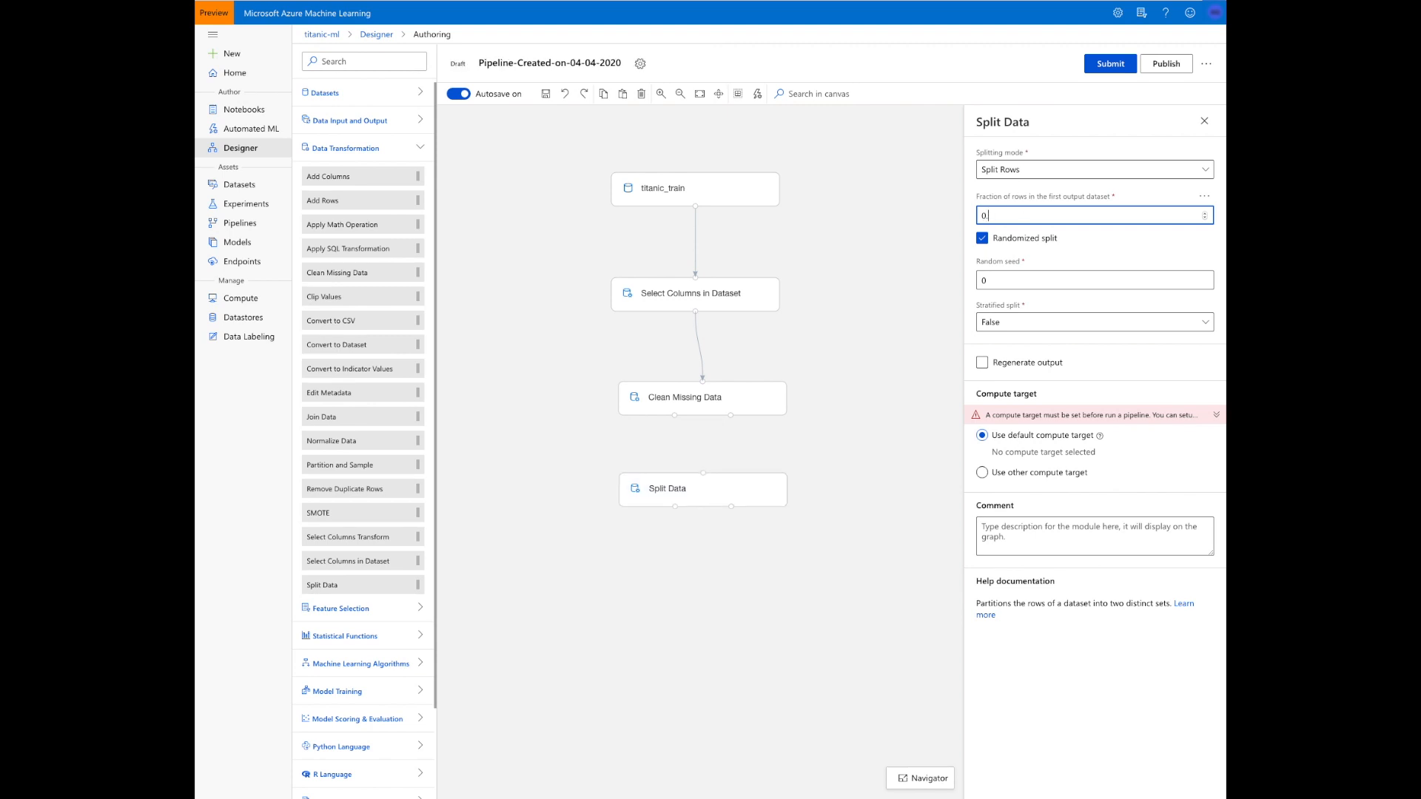
key("BackSpace")
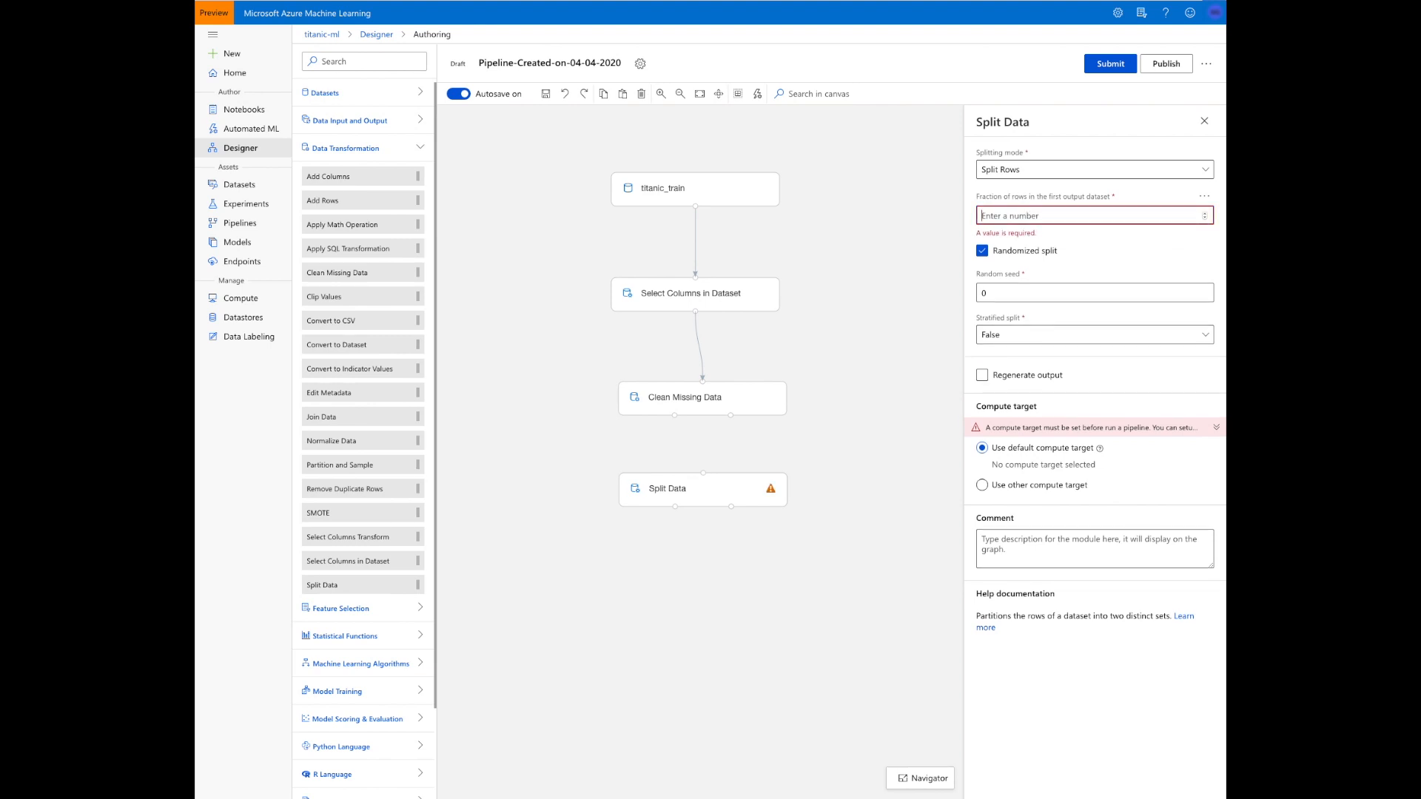
type("0.8")
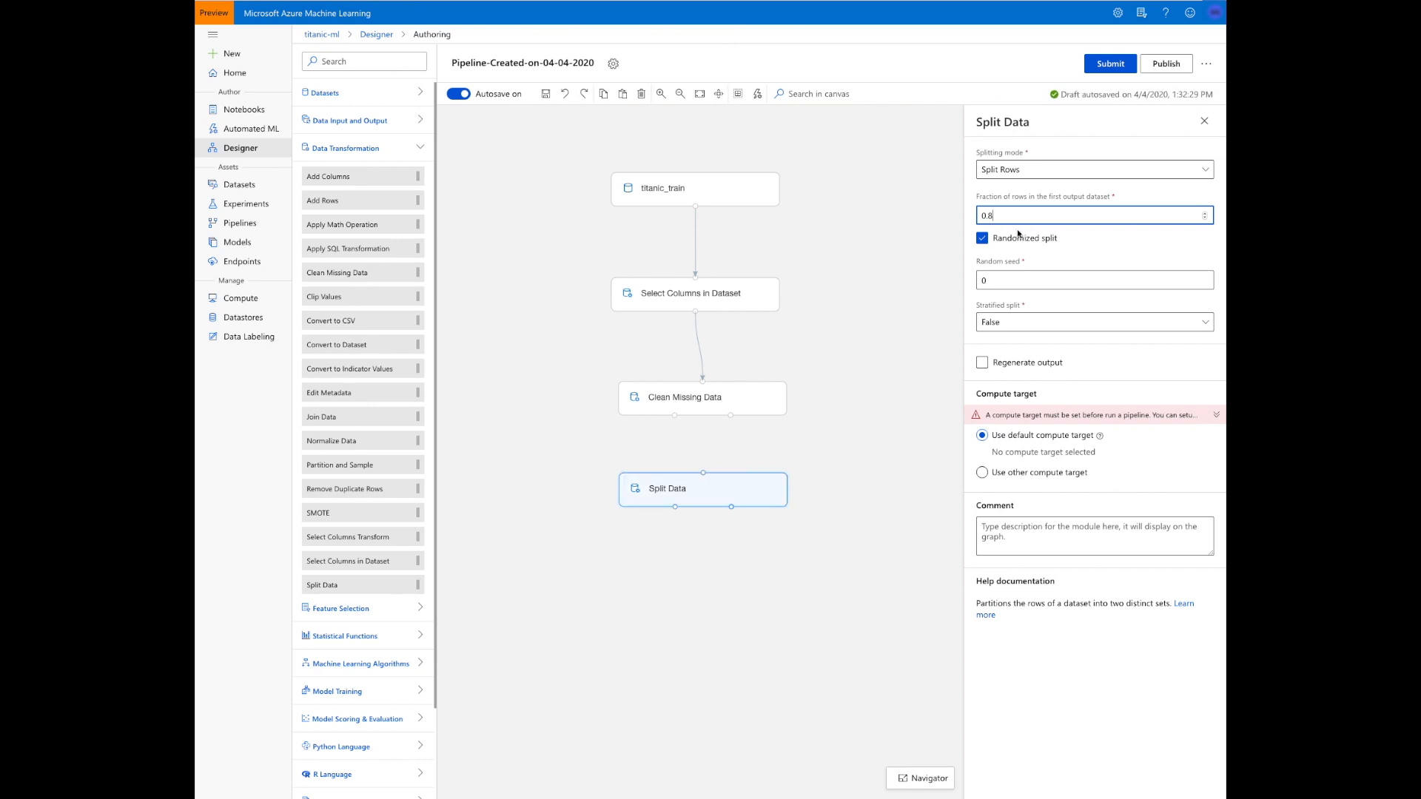
left_click(841, 365)
left_click_drag(674, 417, 702, 471)
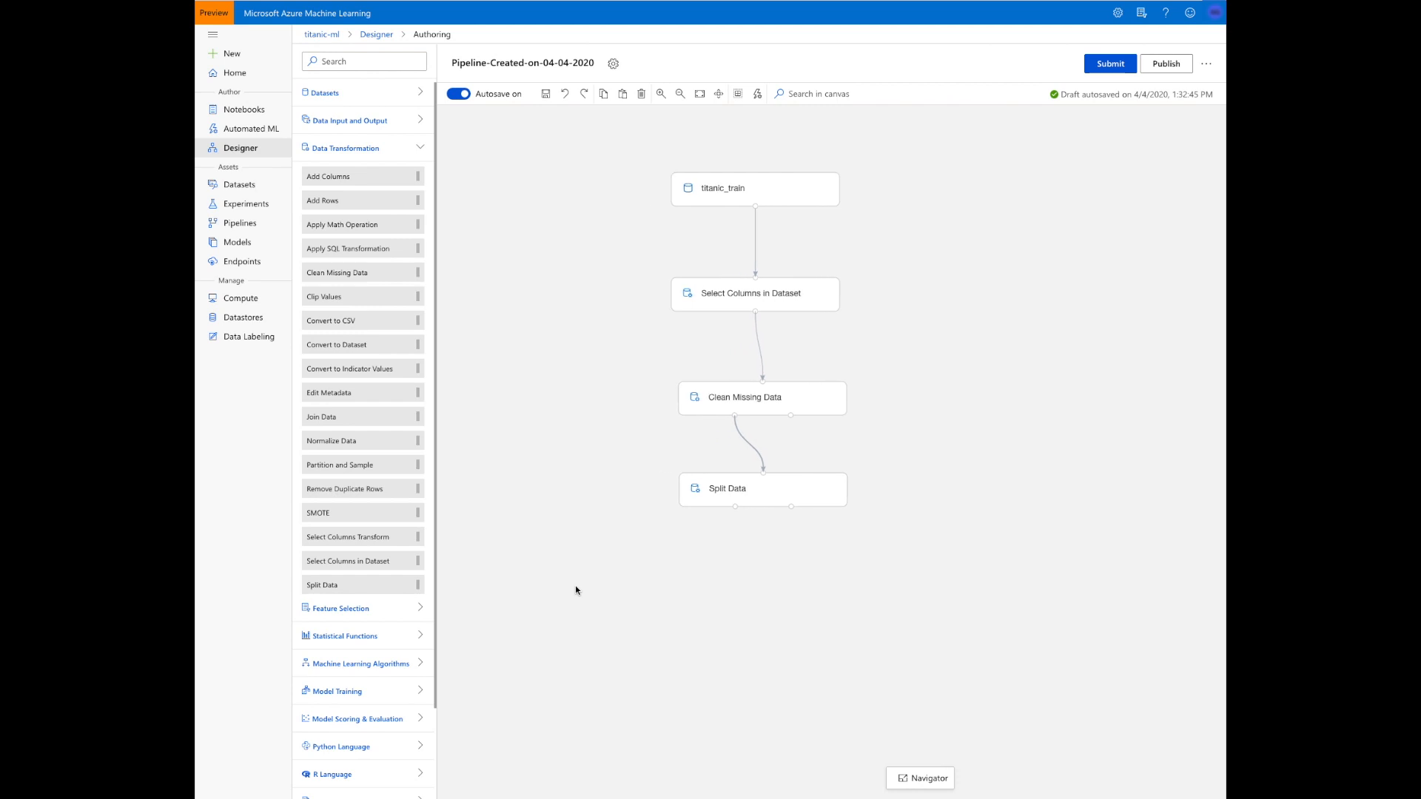
Add a Train Model module to the pipeline below Split Data.
scroll(576, 590, "down", 1)
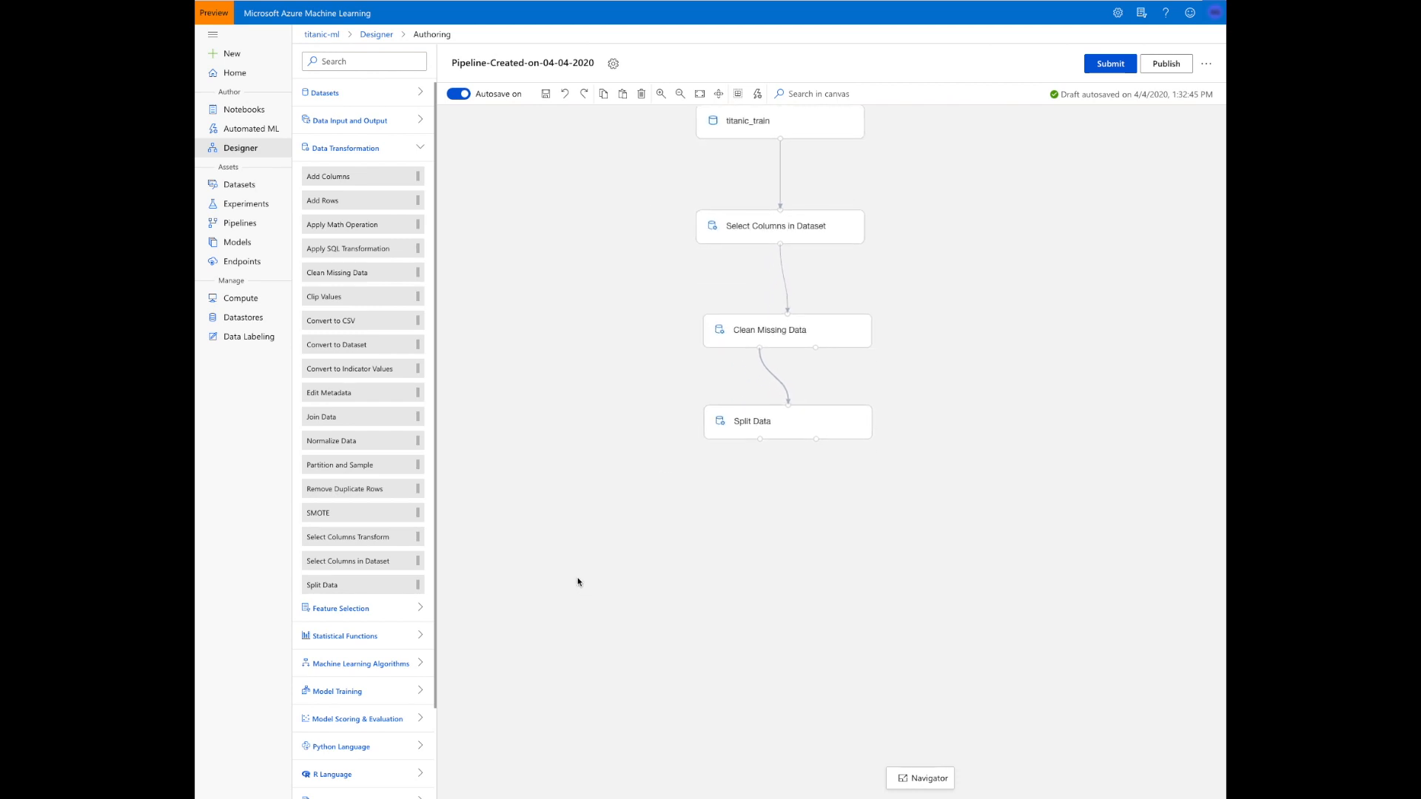
left_click(419, 149)
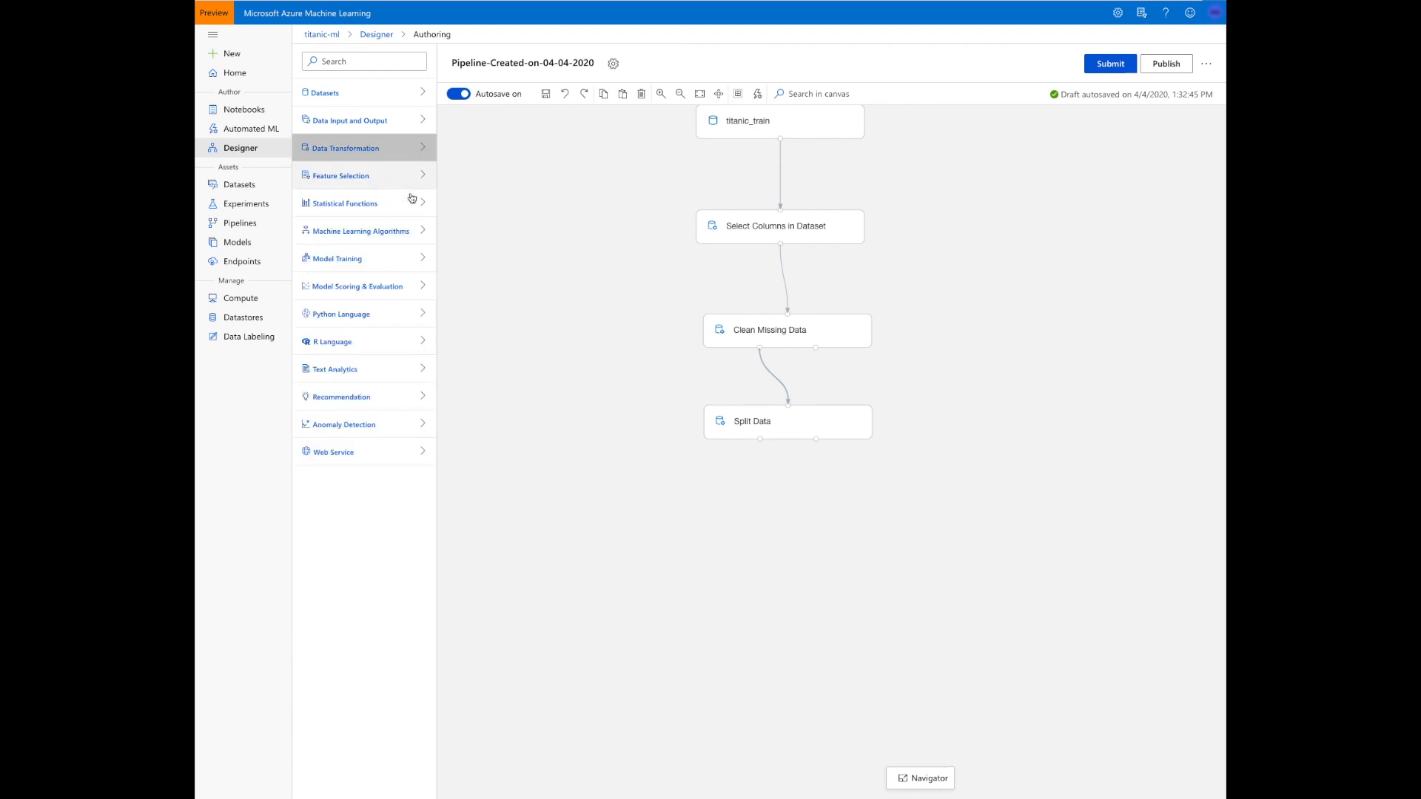
left_click(418, 259)
left_click_drag(379, 311, 811, 529)
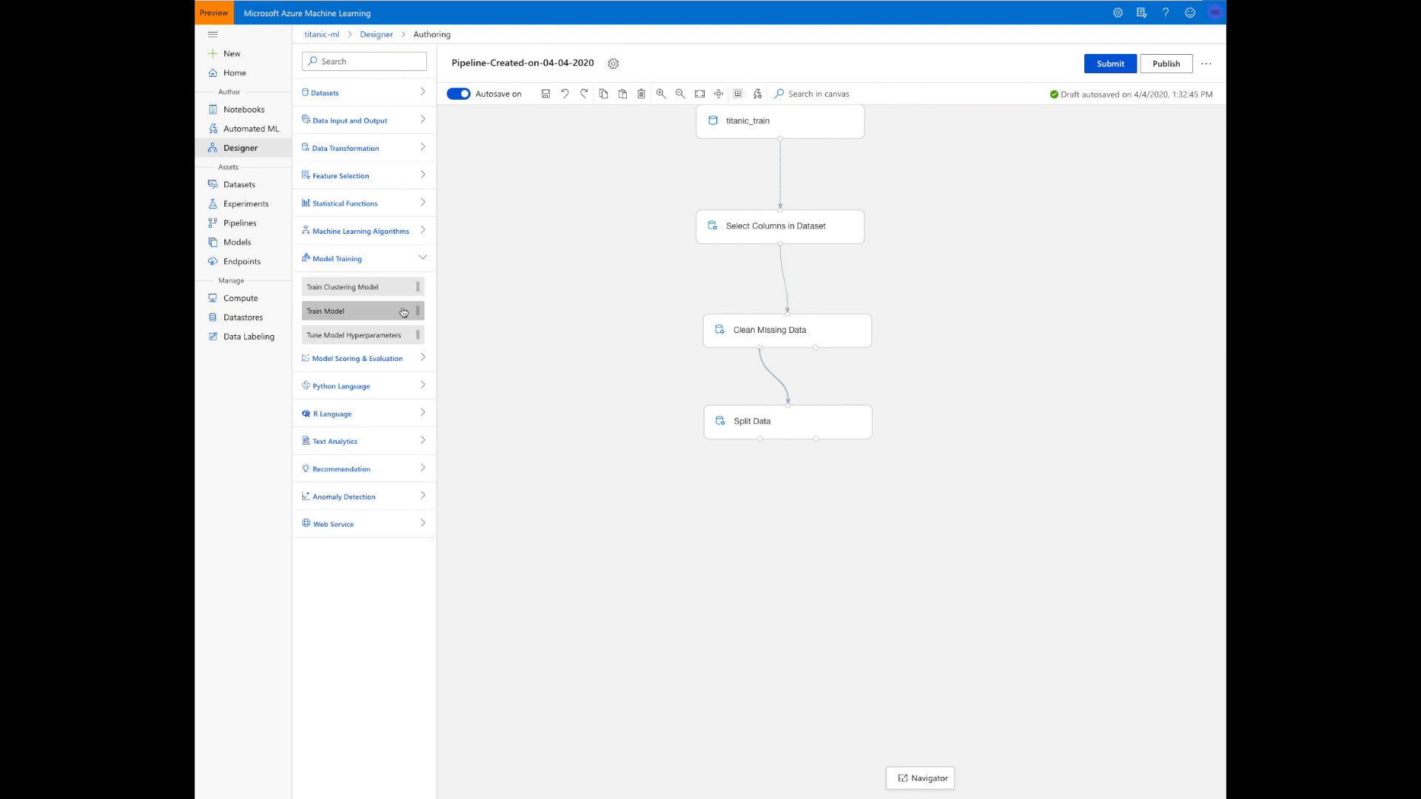
left_click_drag(334, 310, 787, 550)
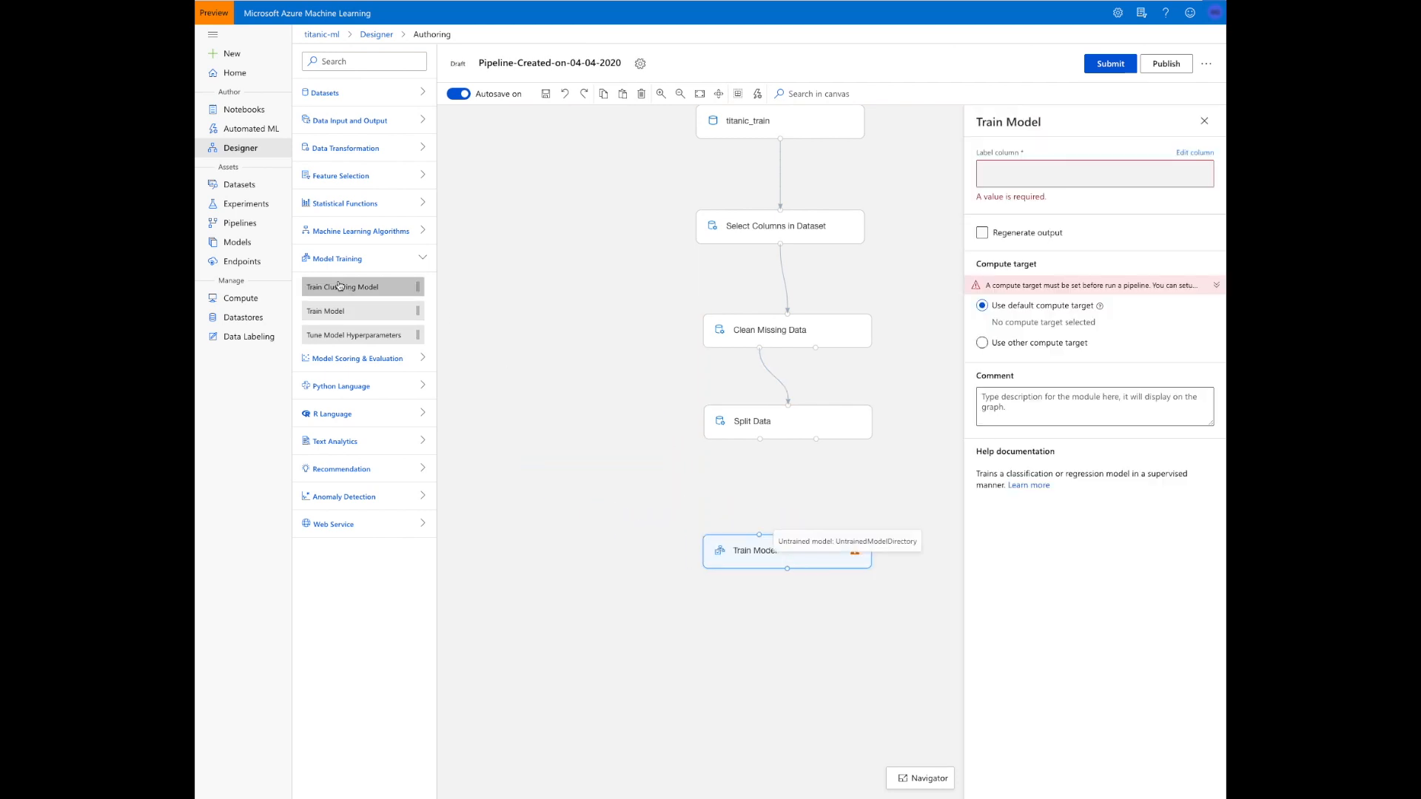
Add a MultiClass Boosted Decision Tree module beside Split Data and move Train Model so that it sits between and below the two.
left_click(417, 262)
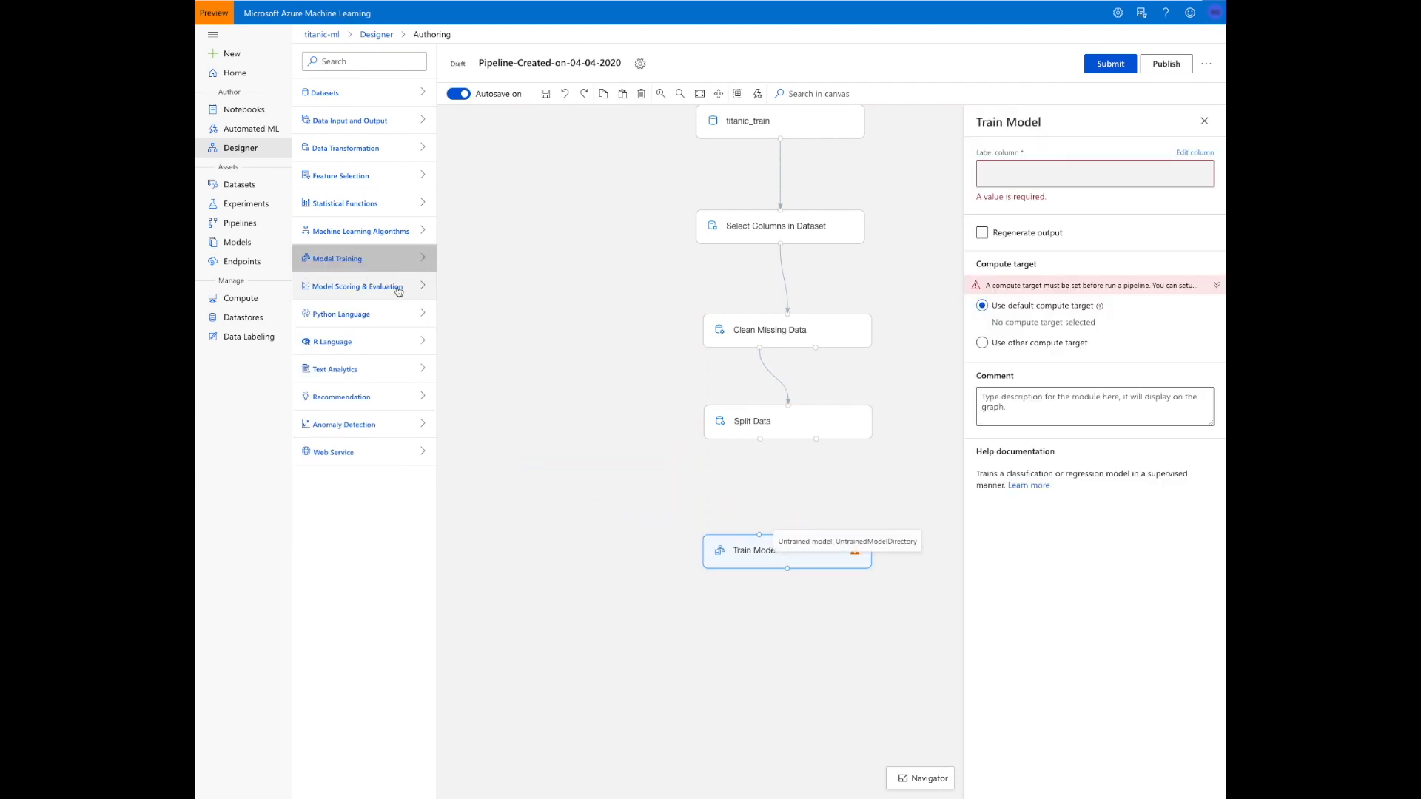
left_click(398, 233)
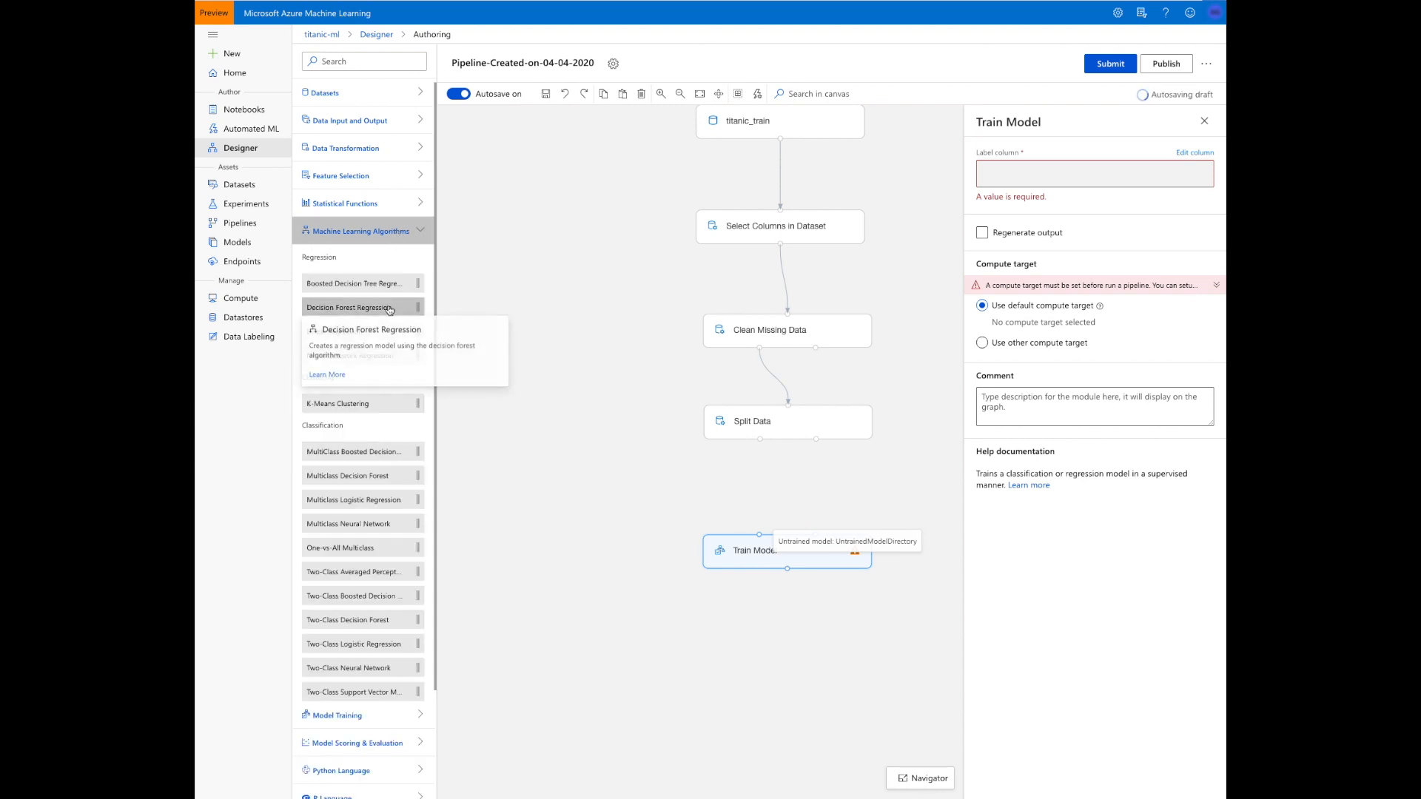
scroll(400, 444, "down", 1)
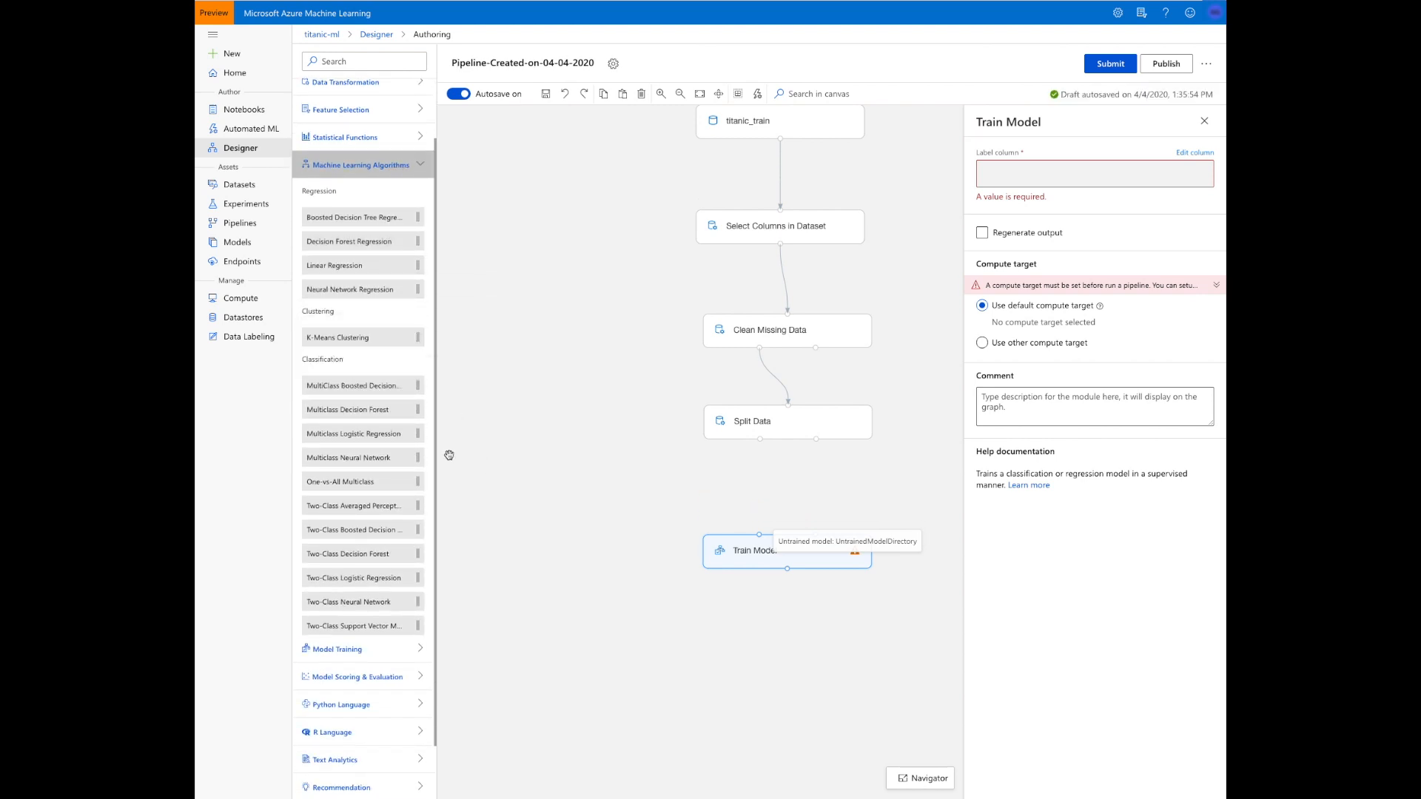
mouse_move(386, 387)
left_click_drag(386, 387, 557, 423)
left_click_drag(749, 549, 645, 520)
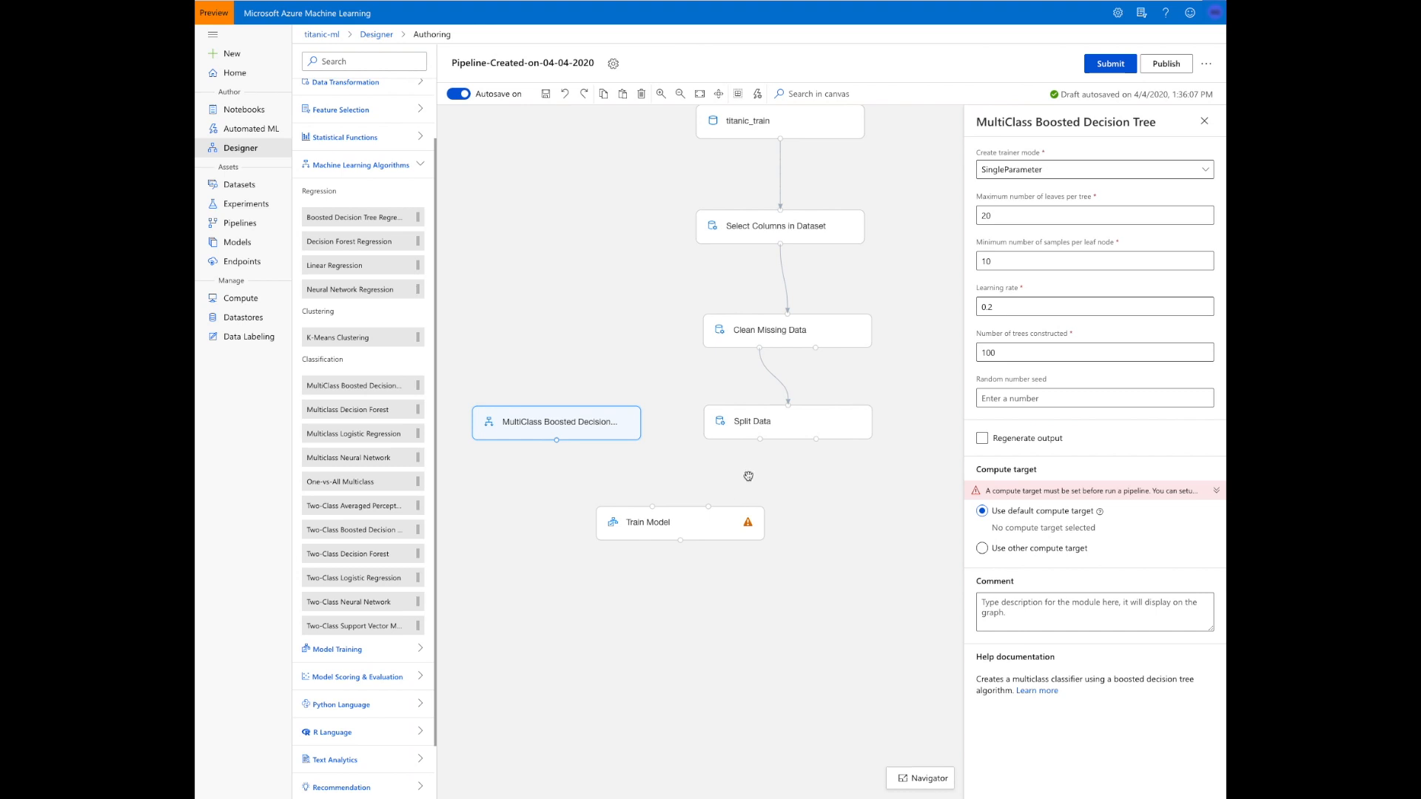
Connect Split Data's first output to Train Model's dataset input and the MultiClass Boosted Decision Tree to its untrained model input.
left_click_drag(760, 440, 709, 504)
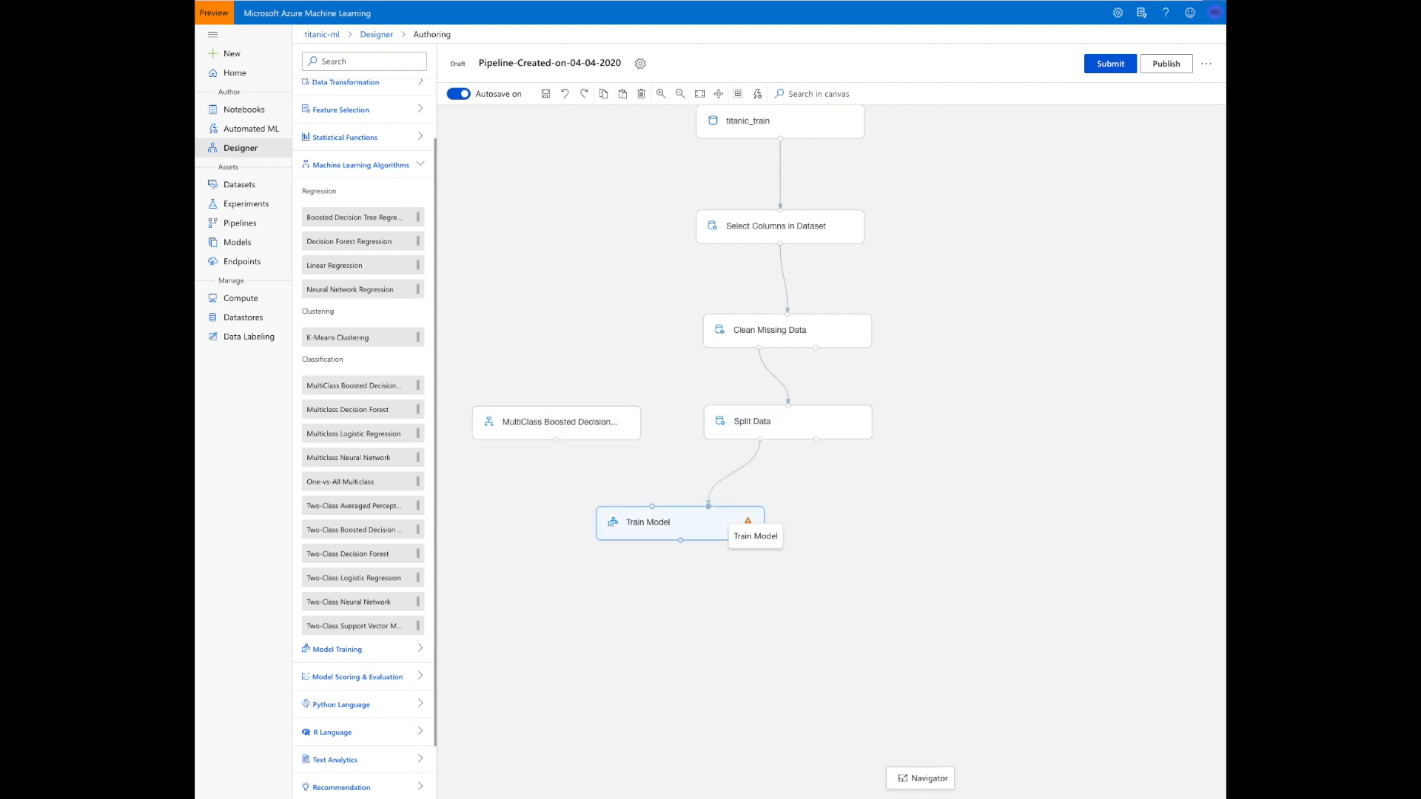
left_click(584, 430)
left_click_drag(557, 439, 652, 506)
Set the Train Model module's label column to the column name survived and save it.
left_click(706, 521)
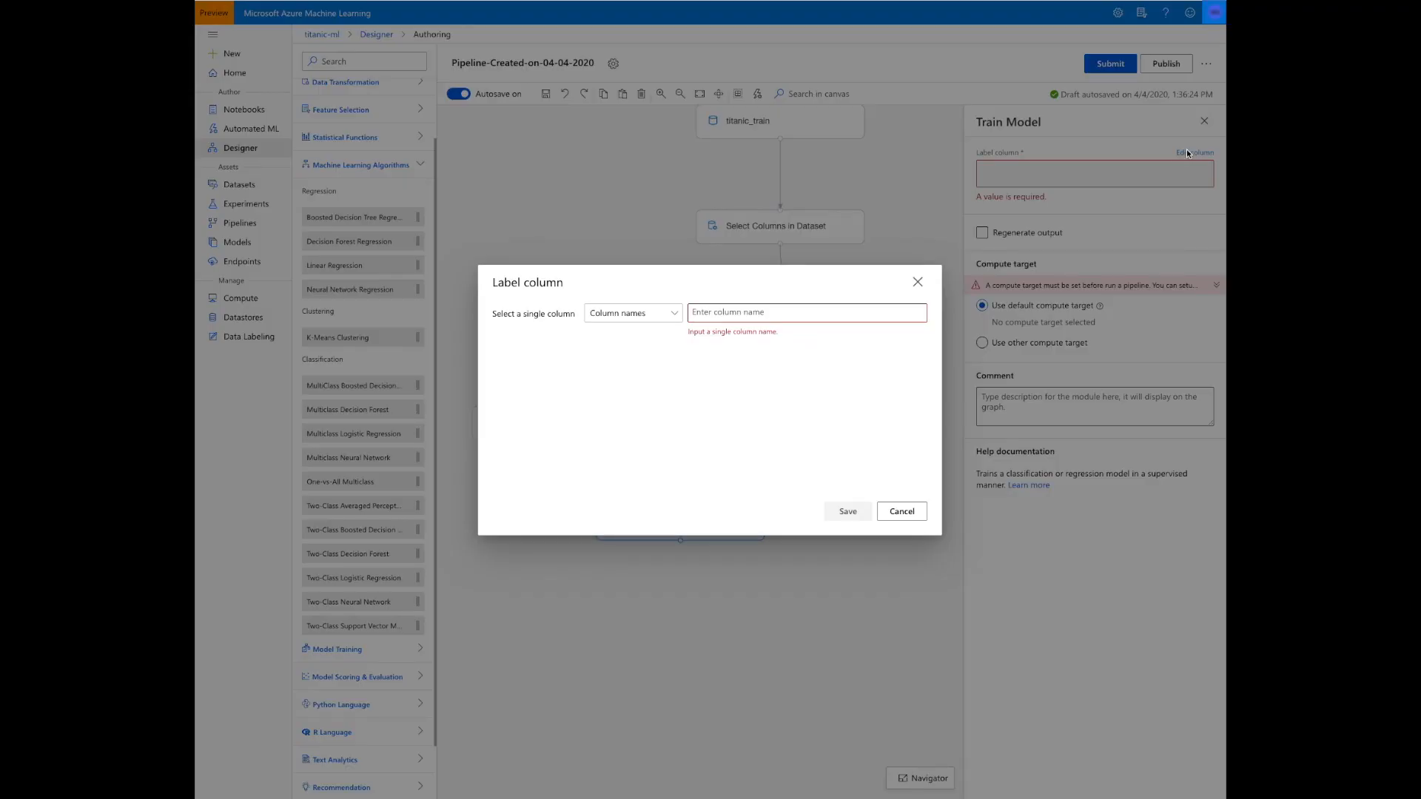
left_click(1189, 153)
left_click(792, 306)
type("sur")
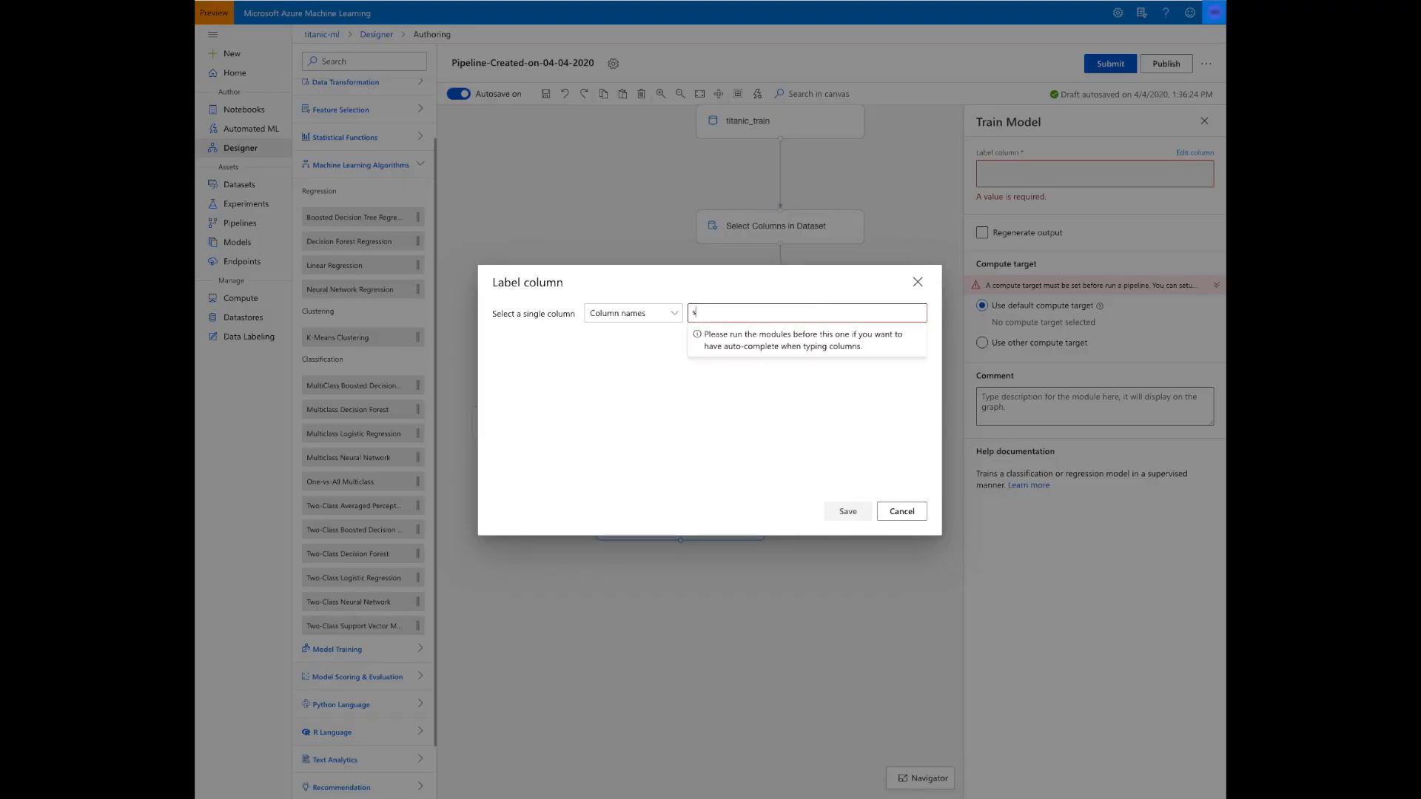
type("vived")
key("Return")
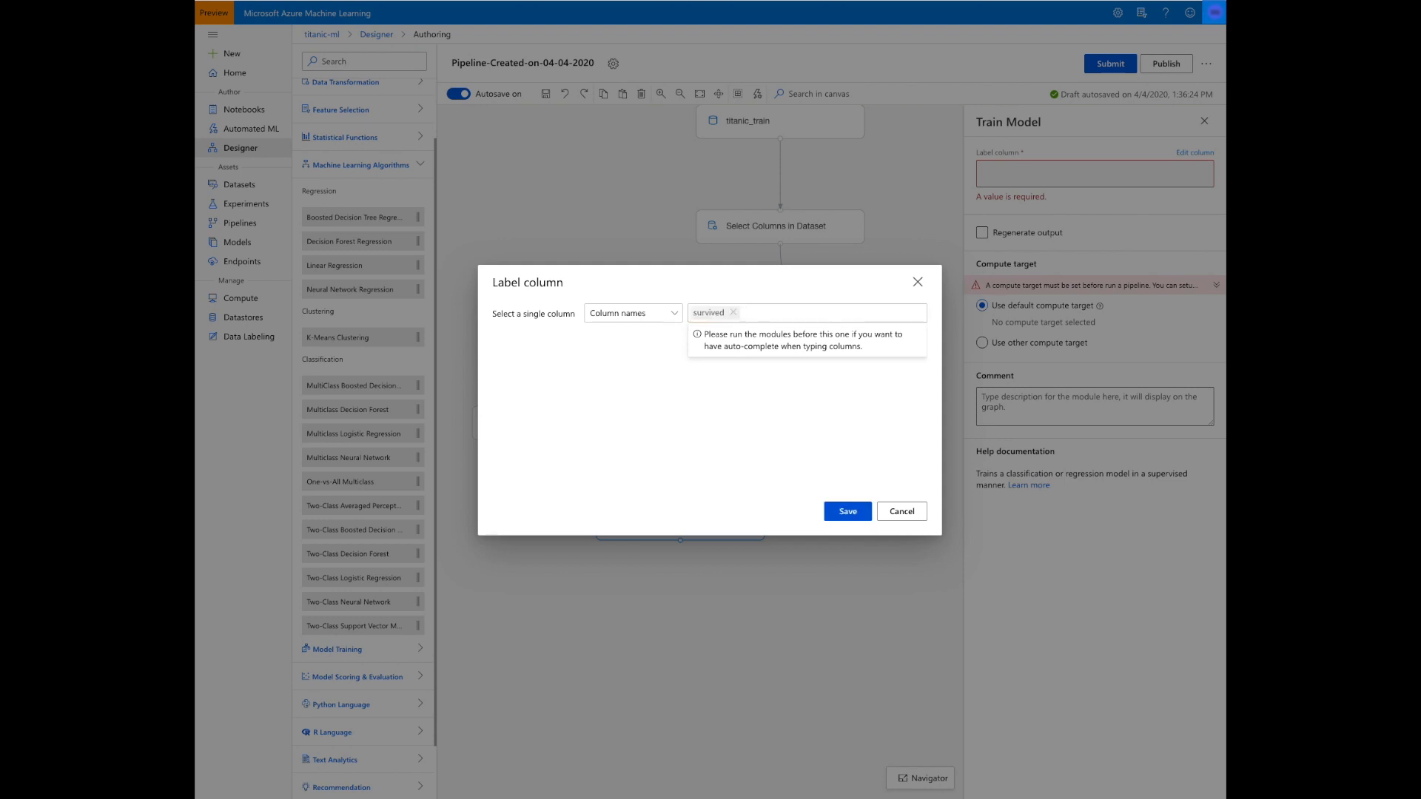
left_click(860, 508)
scroll(861, 492, "down", 1)
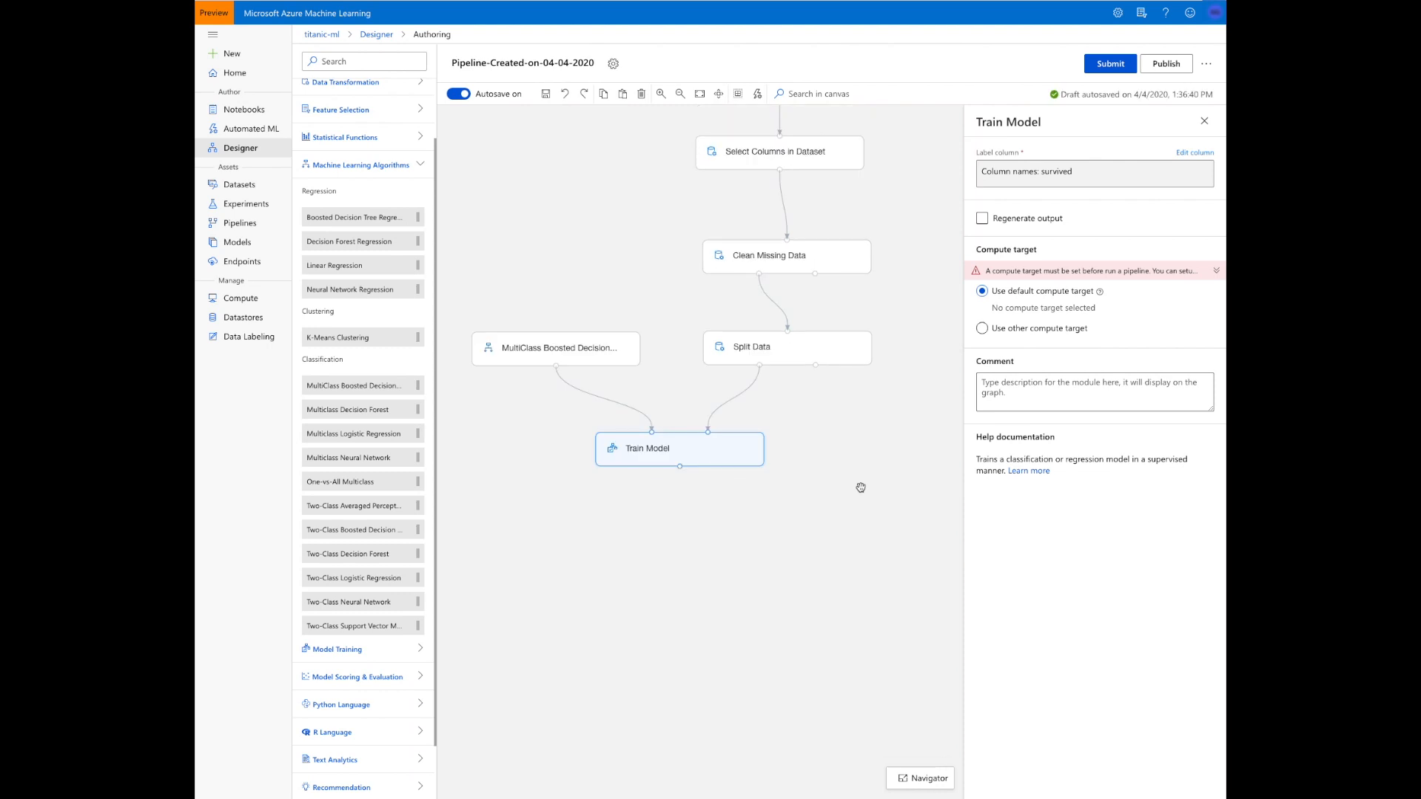
left_click(898, 230)
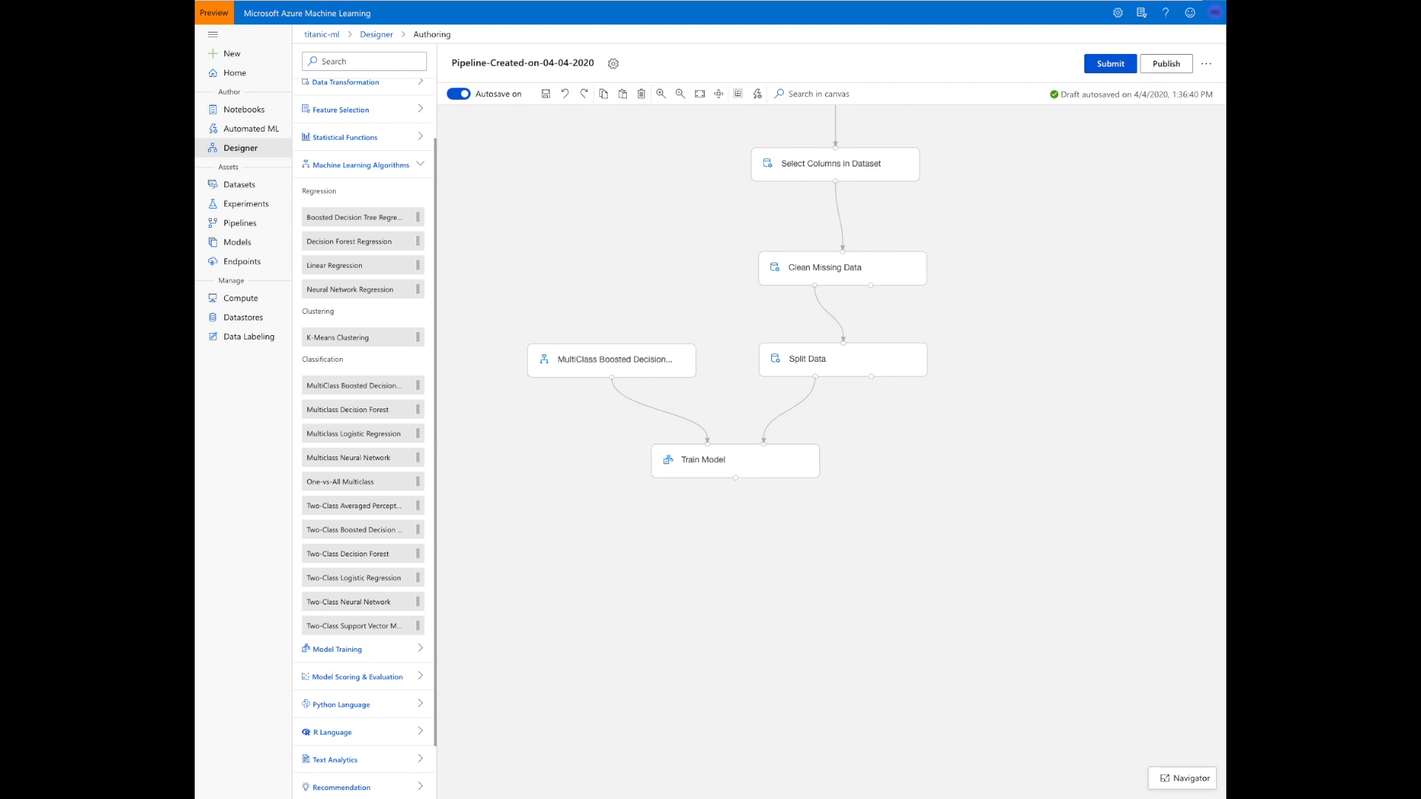
Add a Score Model module below Train Model and an Evaluate Model module beneath it.
scroll(335, 534, "down", 1)
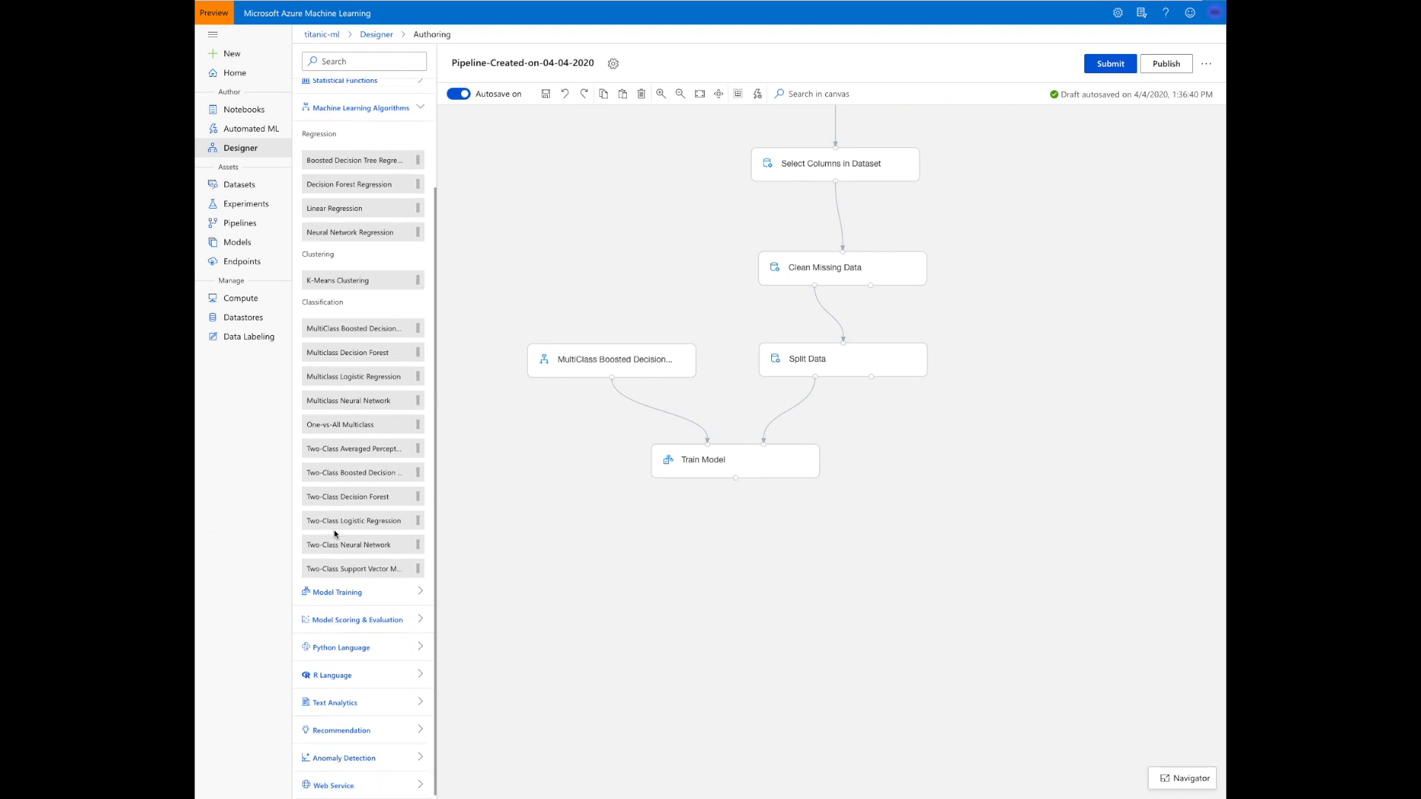
left_click(397, 621)
mouse_move(394, 693)
left_click_drag(374, 744, 843, 555)
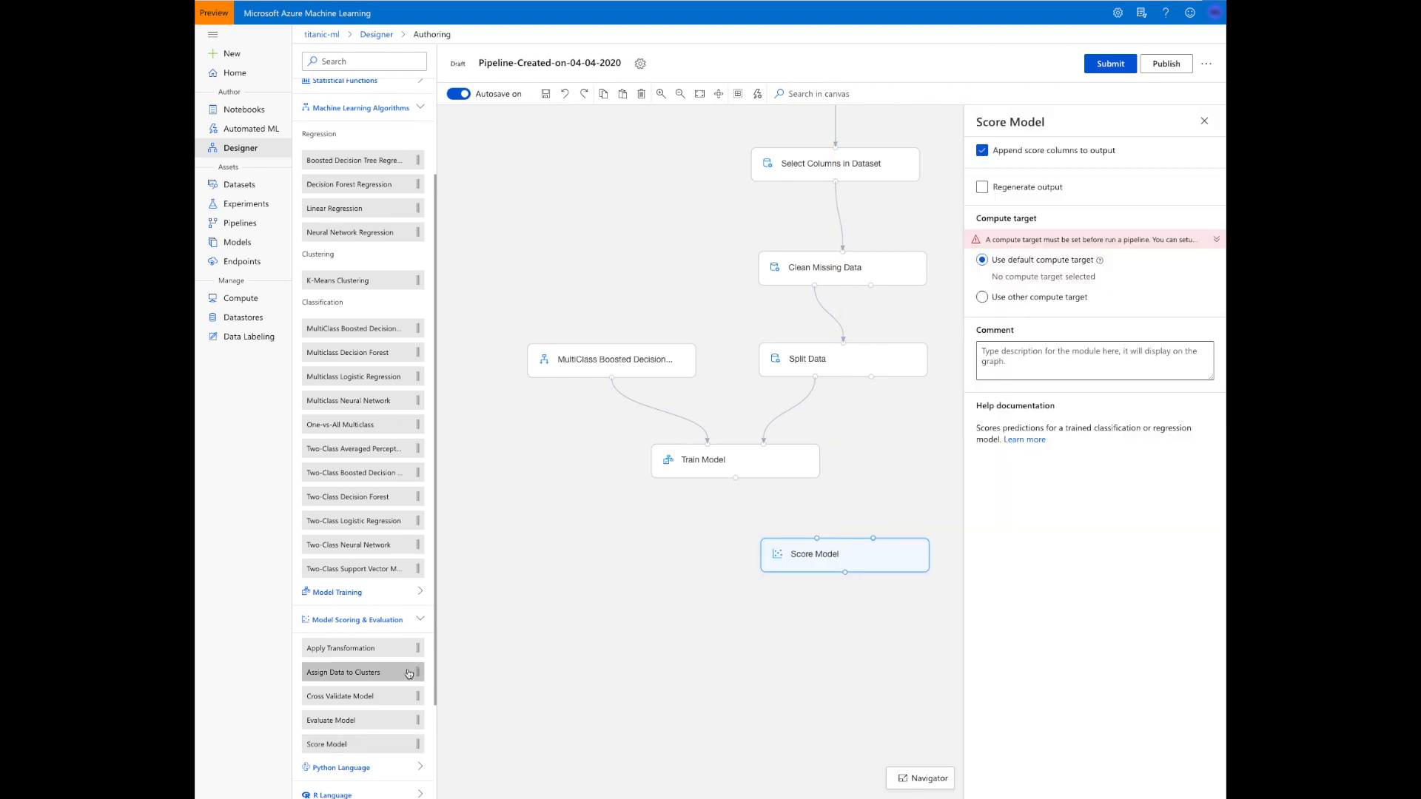
left_click_drag(365, 720, 846, 646)
Connect Split Data's second output and Train Model's output to Score Model, and Score Model's output to Evaluate Model's first input.
left_click_drag(878, 384, 865, 540)
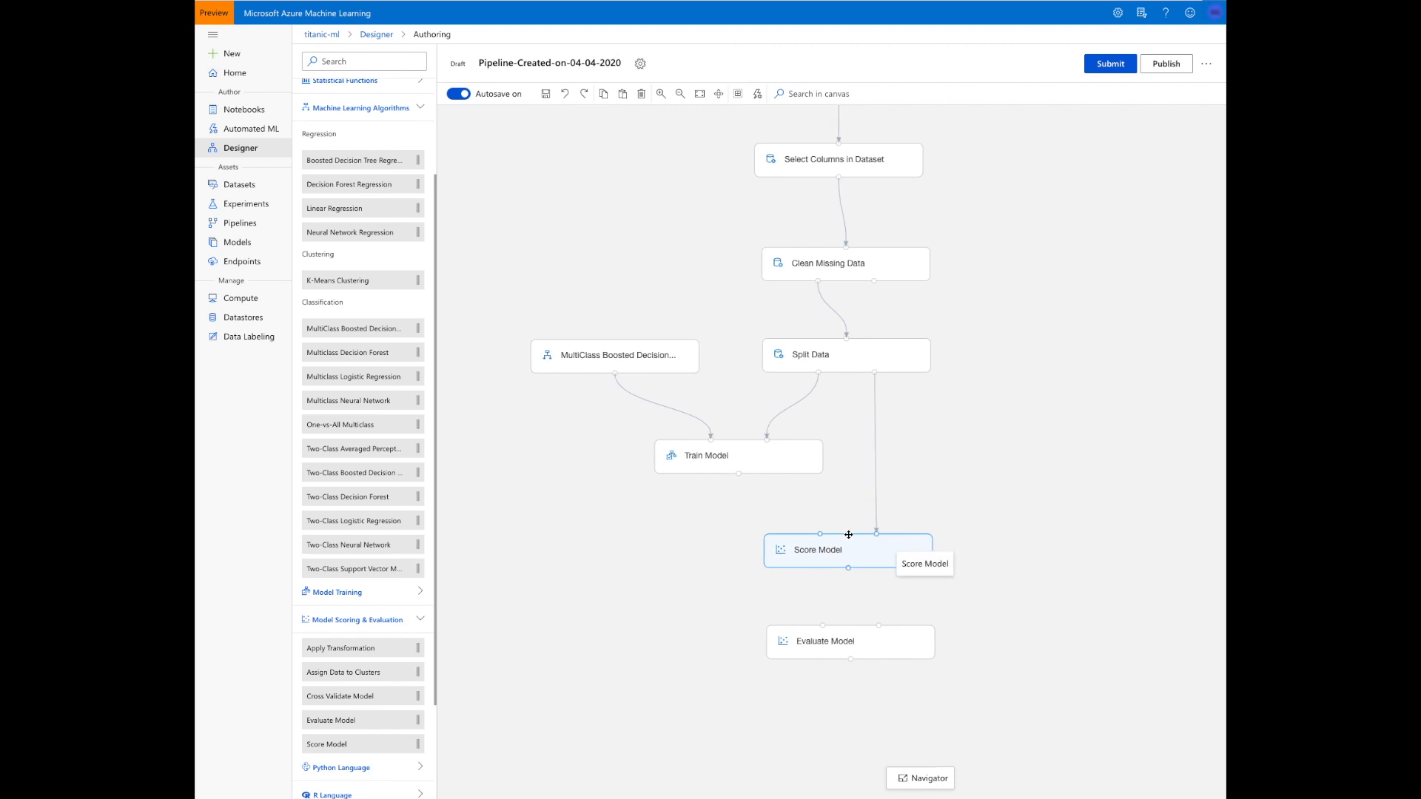
left_click_drag(739, 479, 817, 543)
left_click(812, 549)
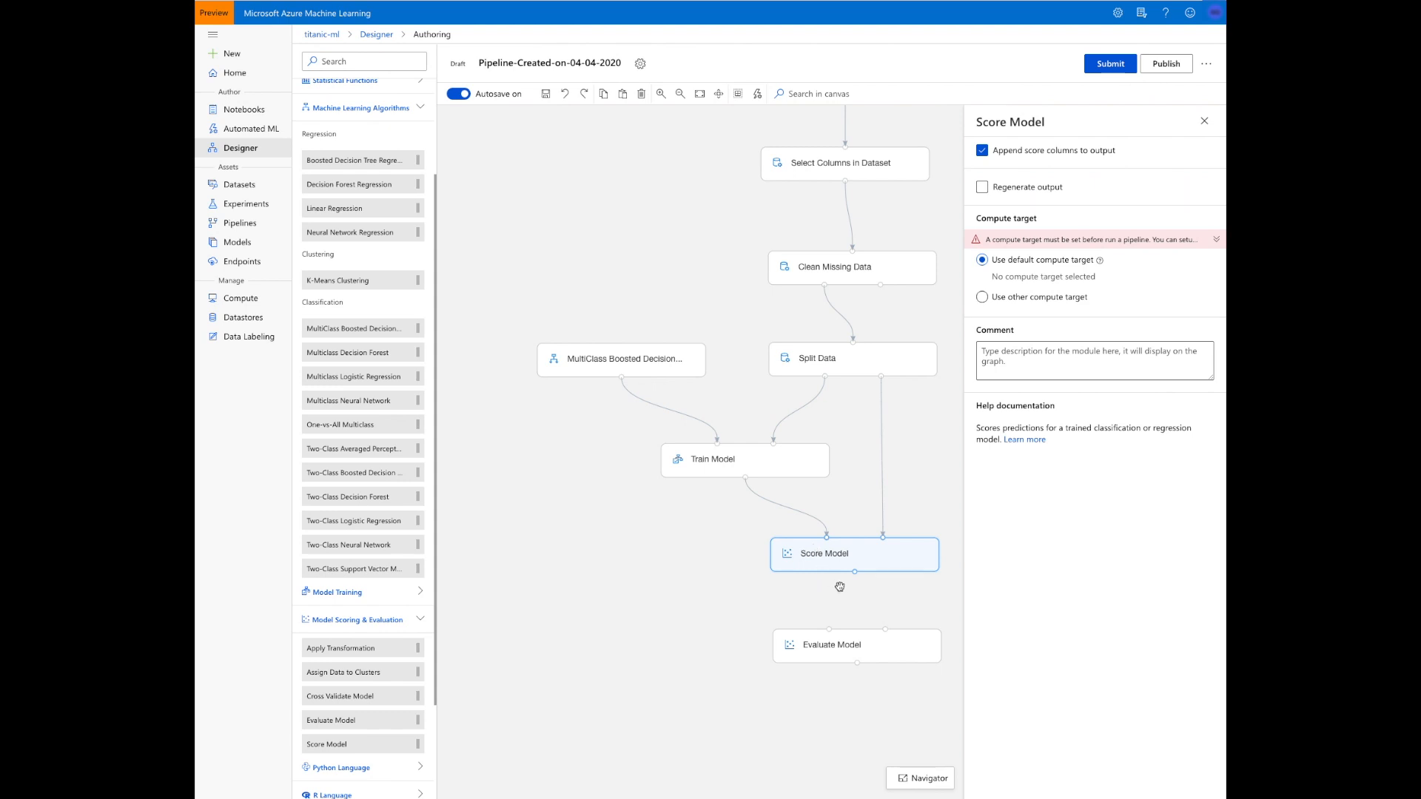
left_click_drag(855, 572, 830, 626)
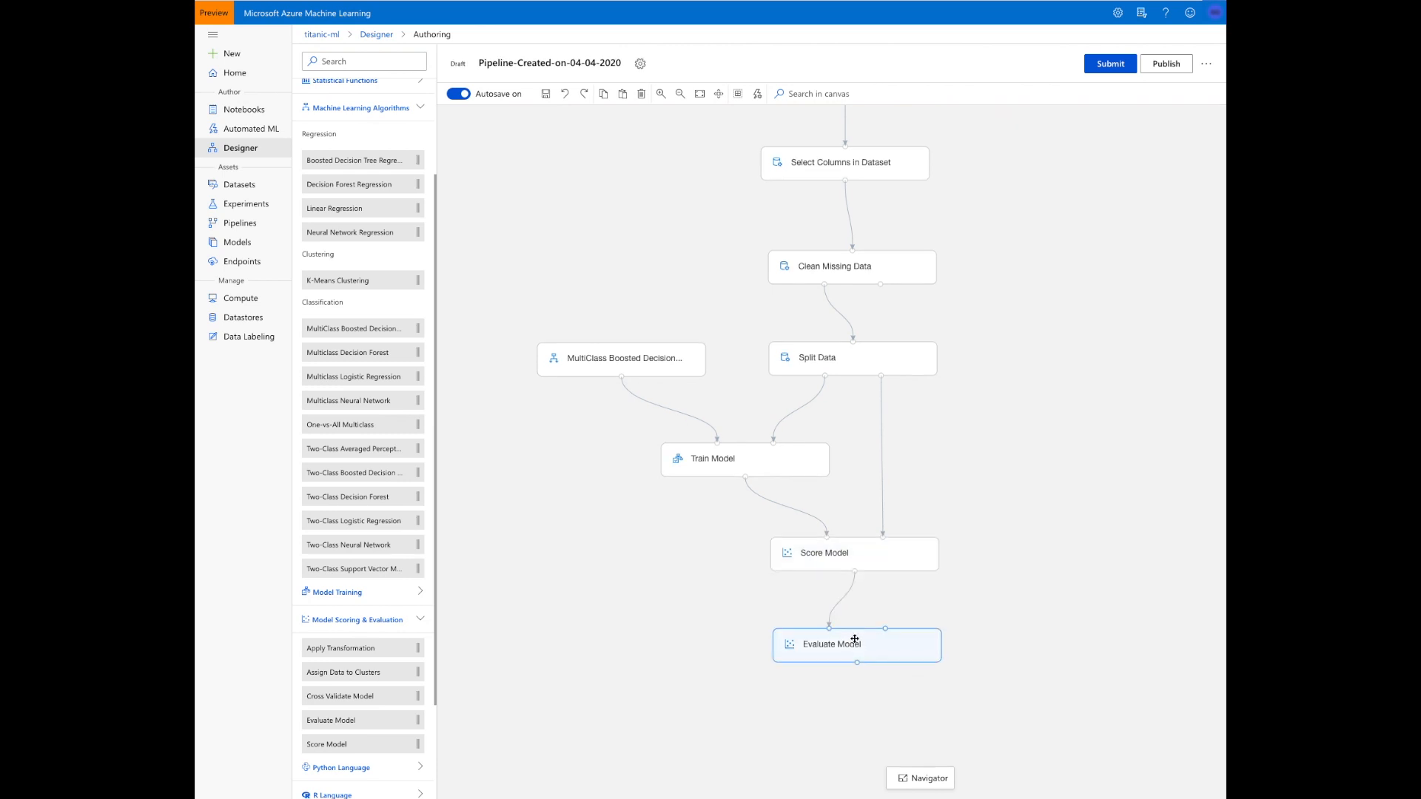
left_click(859, 641)
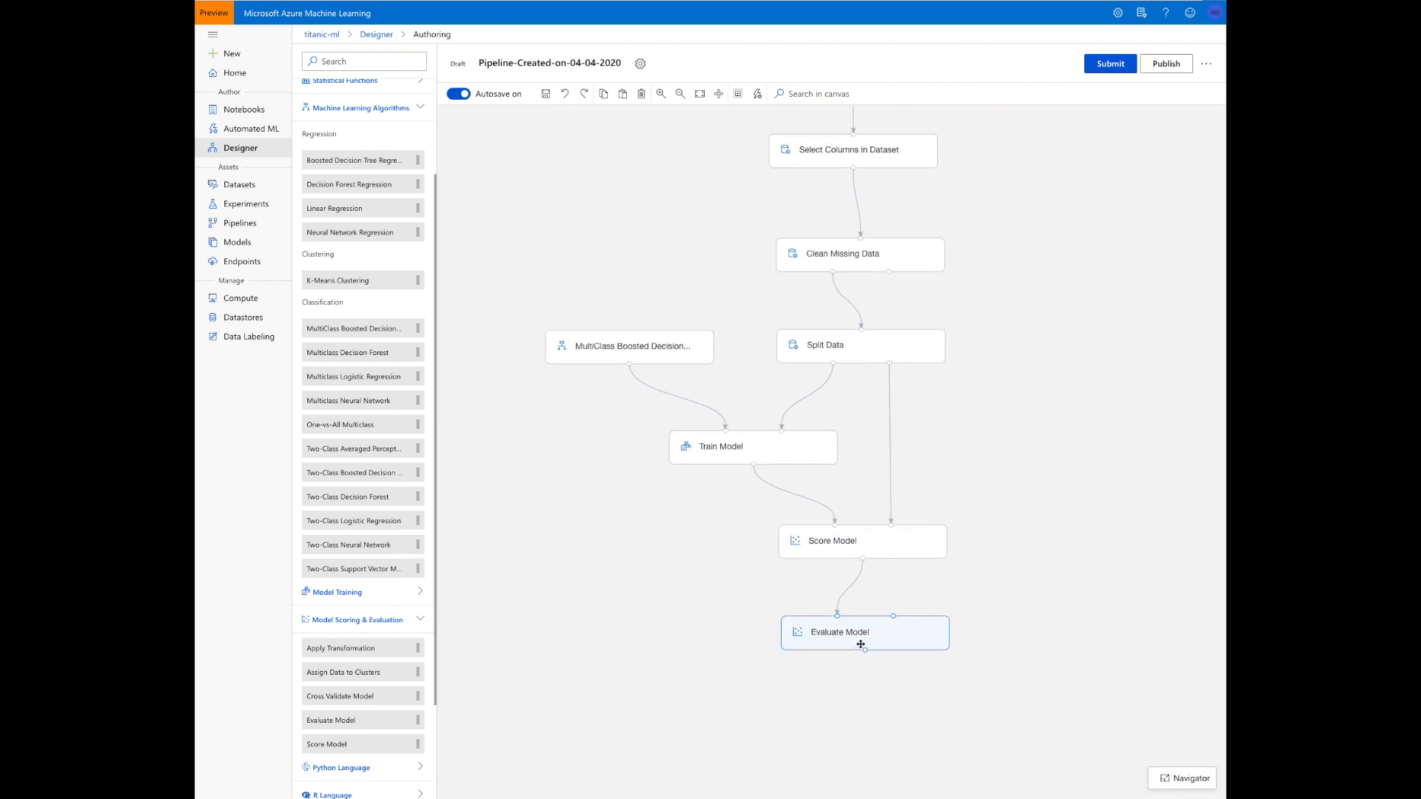